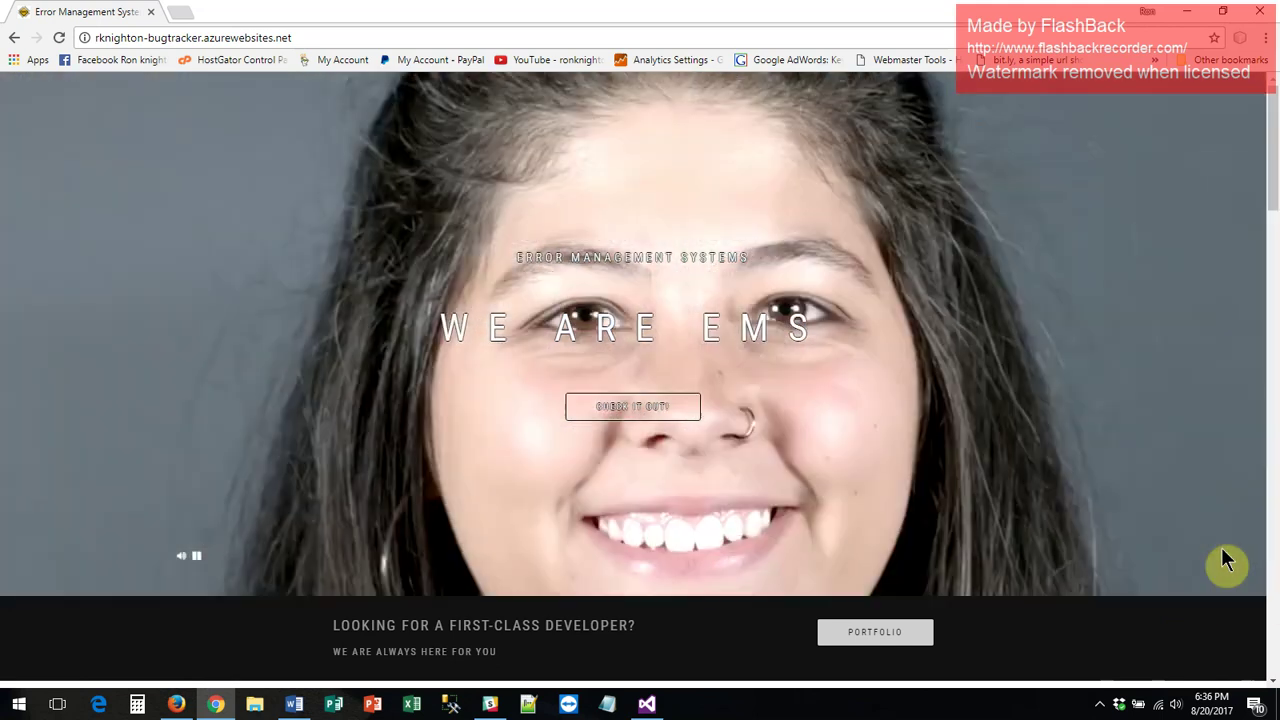
- Look over the landing page's feature overview and view the User Friendly Design screenshot enlarged
scroll(1226, 560, down, 2)
scroll(1228, 560, down, 2)
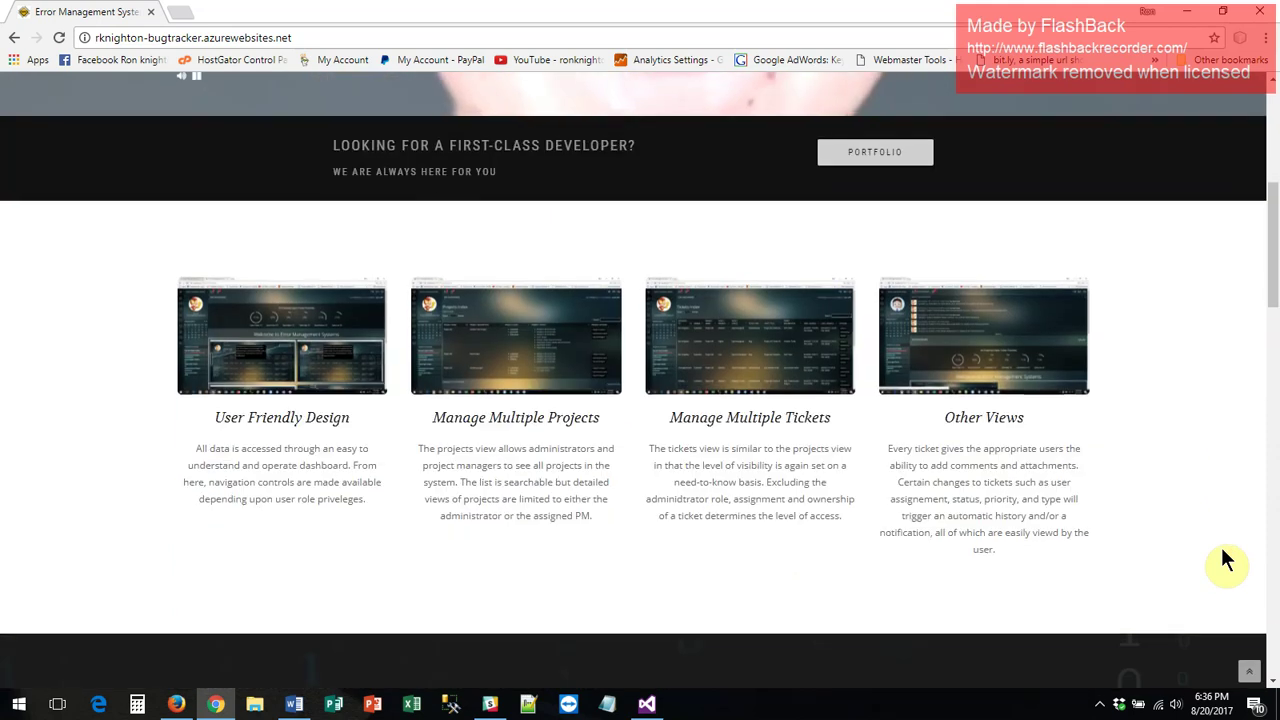
scroll(1228, 560, up, 1)
scroll(1228, 560, up, 4)
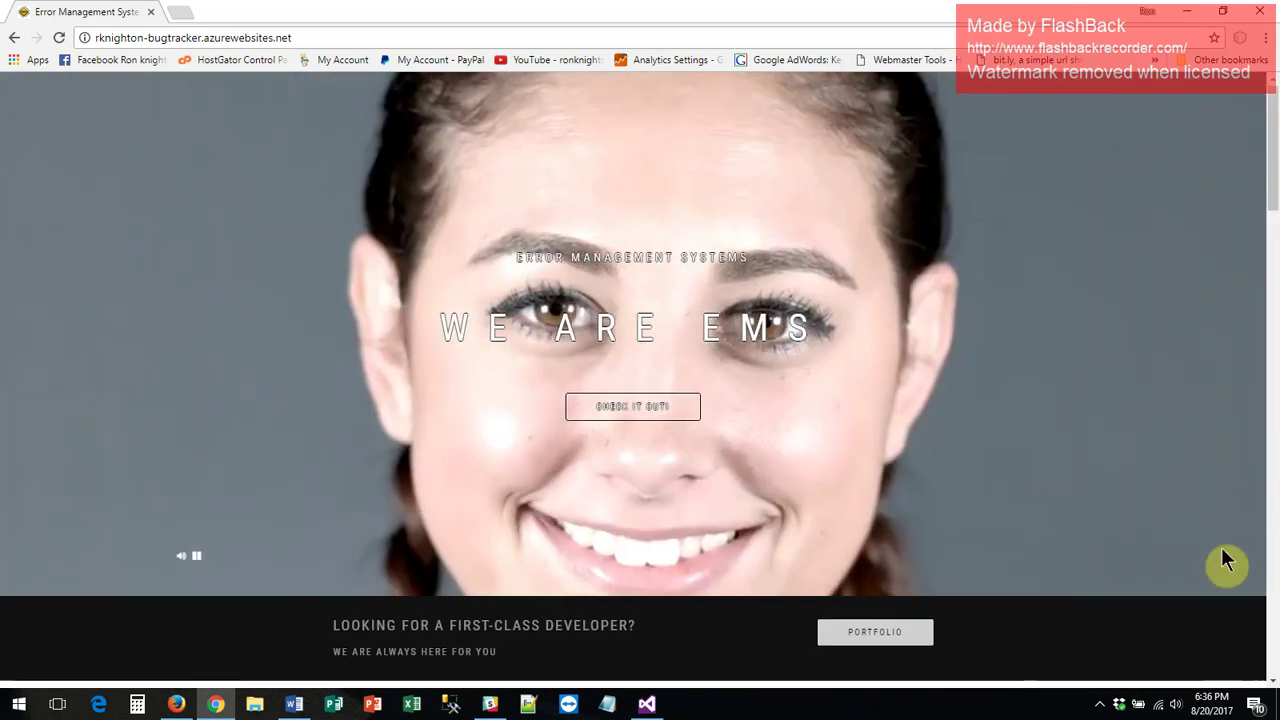
scroll(1228, 560, down, 2)
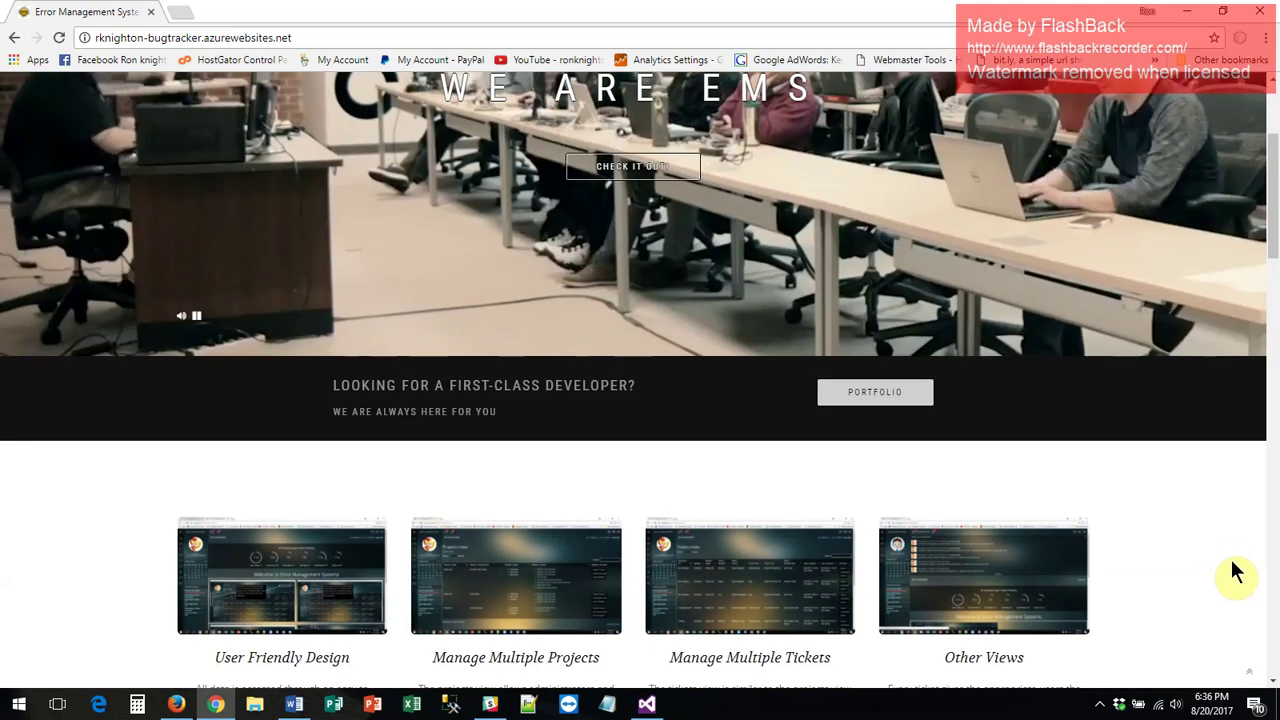
scroll(1234, 571, down, 1)
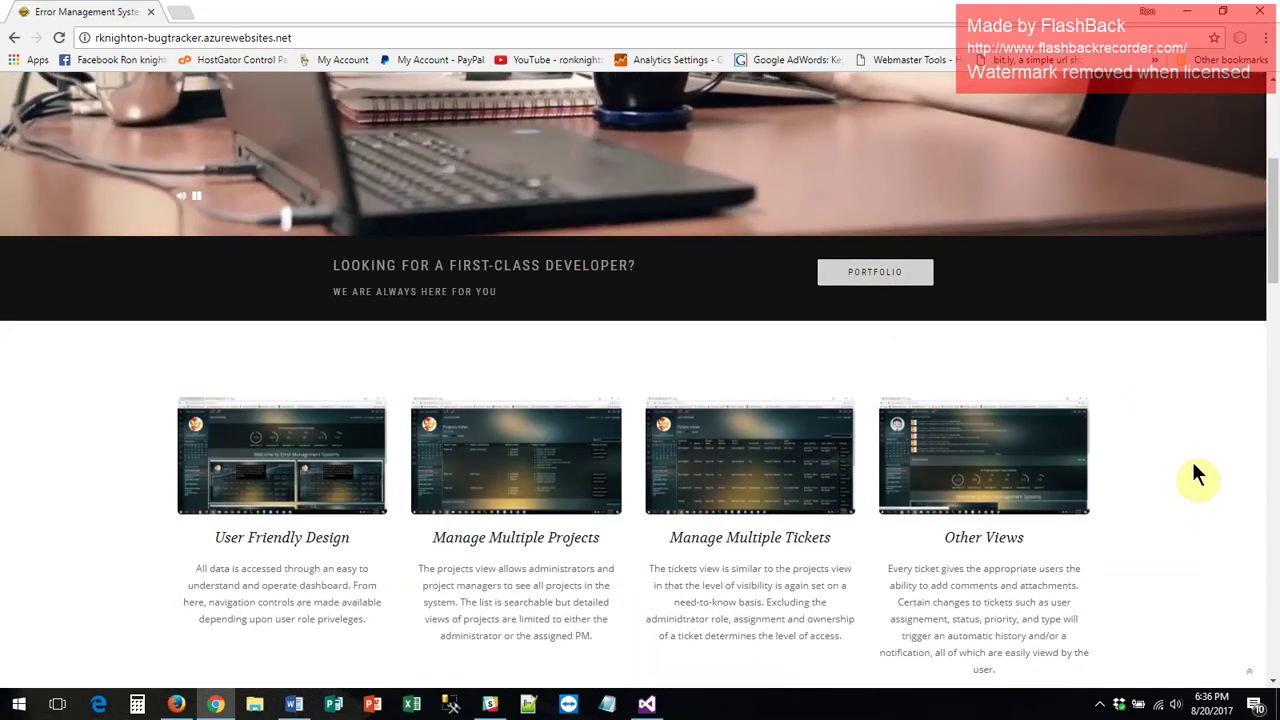
scroll(1198, 475, down, 2)
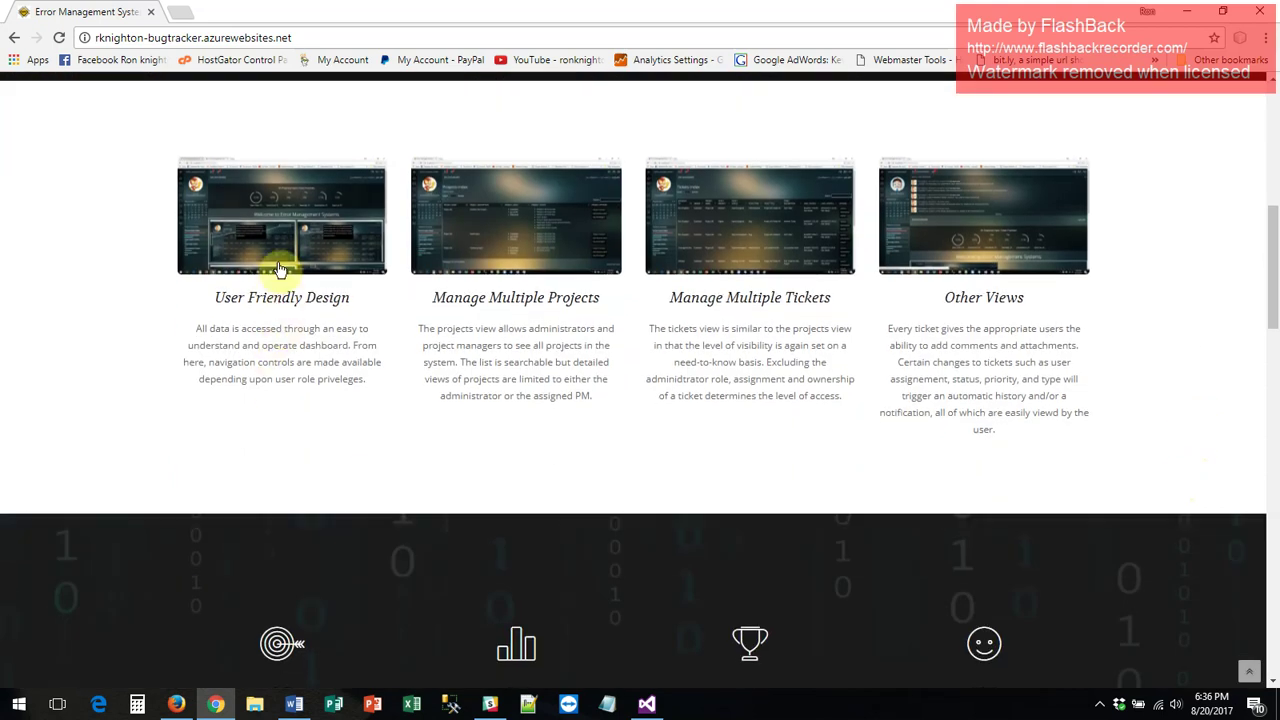
click(281, 262)
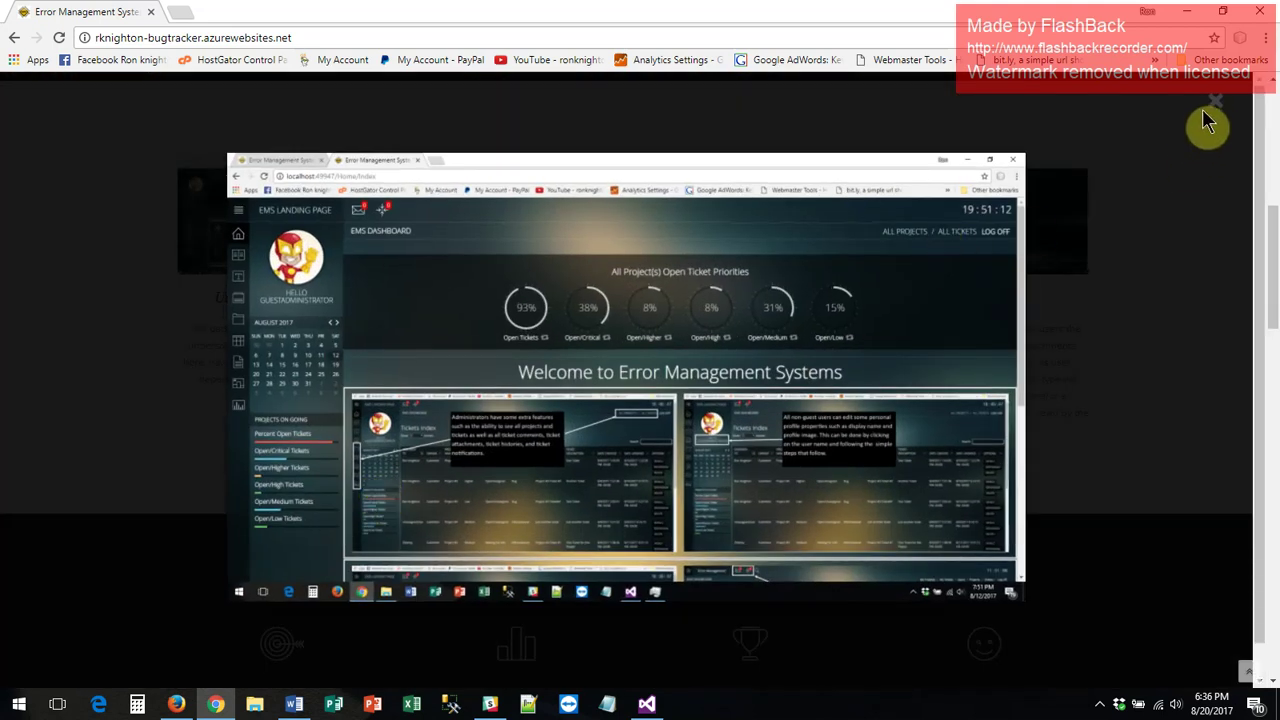
click(1215, 108)
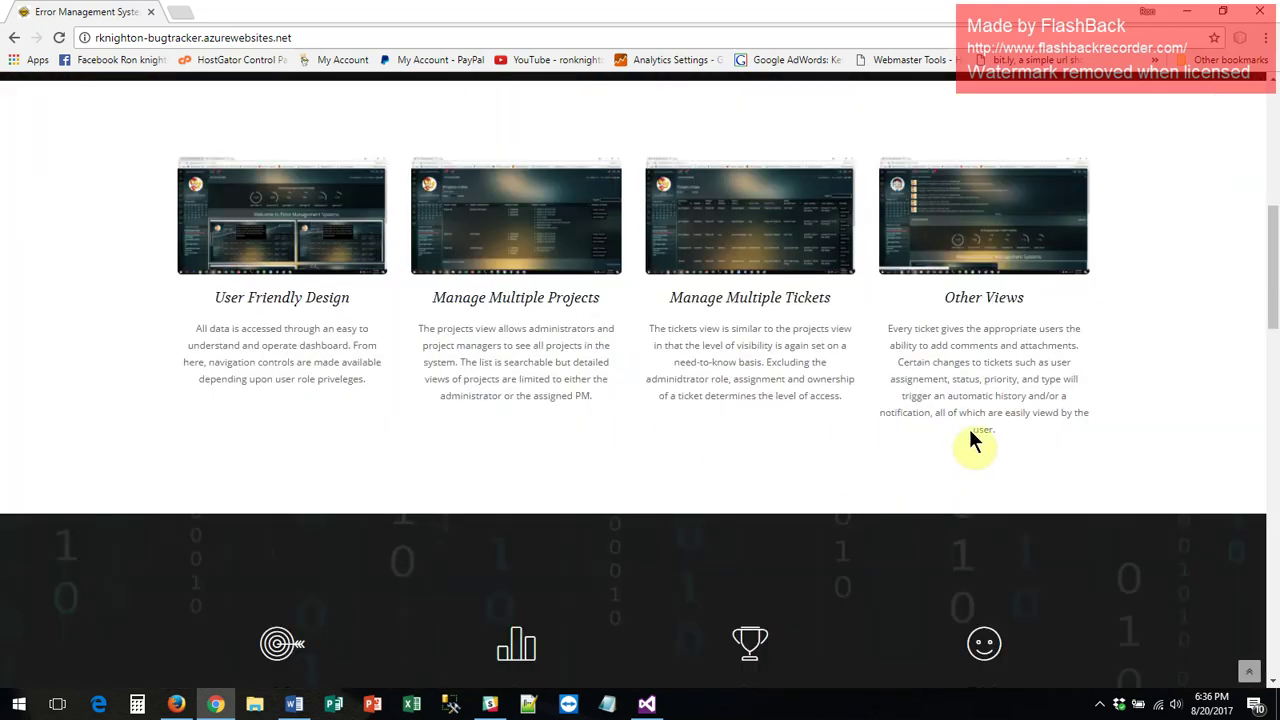
- Log in with the guest Admin account offered further down the landing page
scroll(971, 437, down, 2)
scroll(985, 445, down, 5)
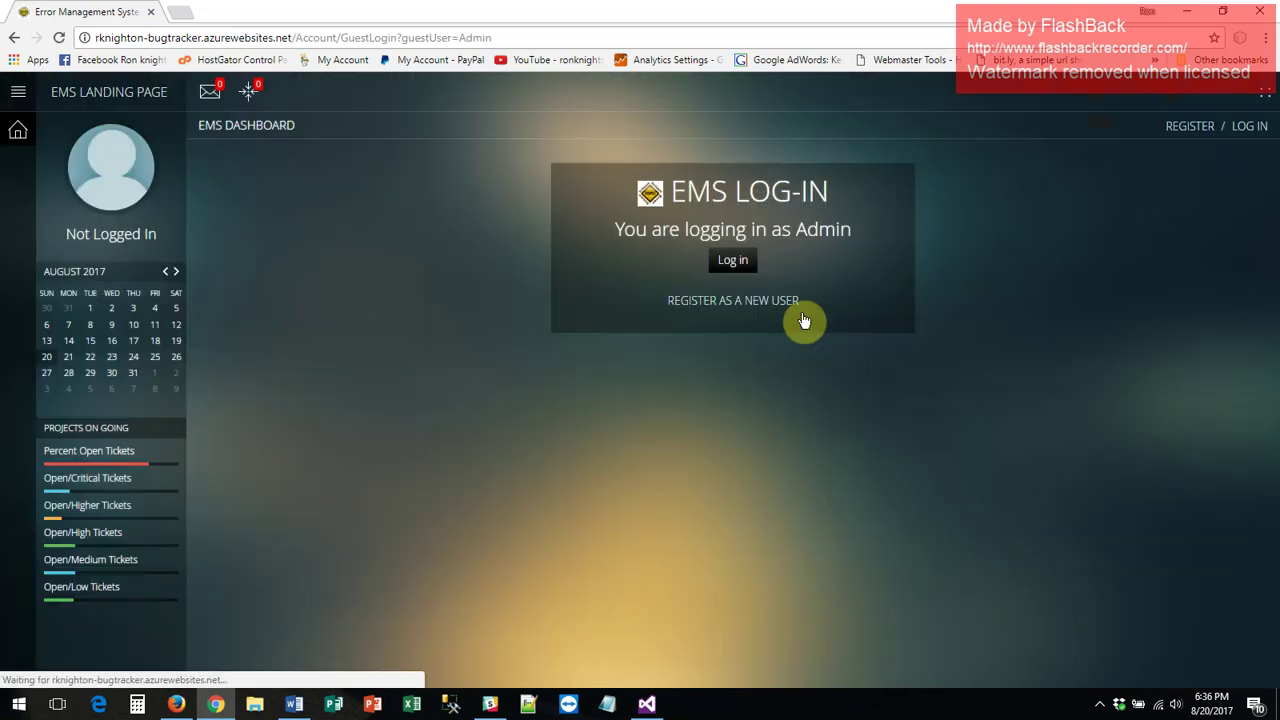
click(743, 263)
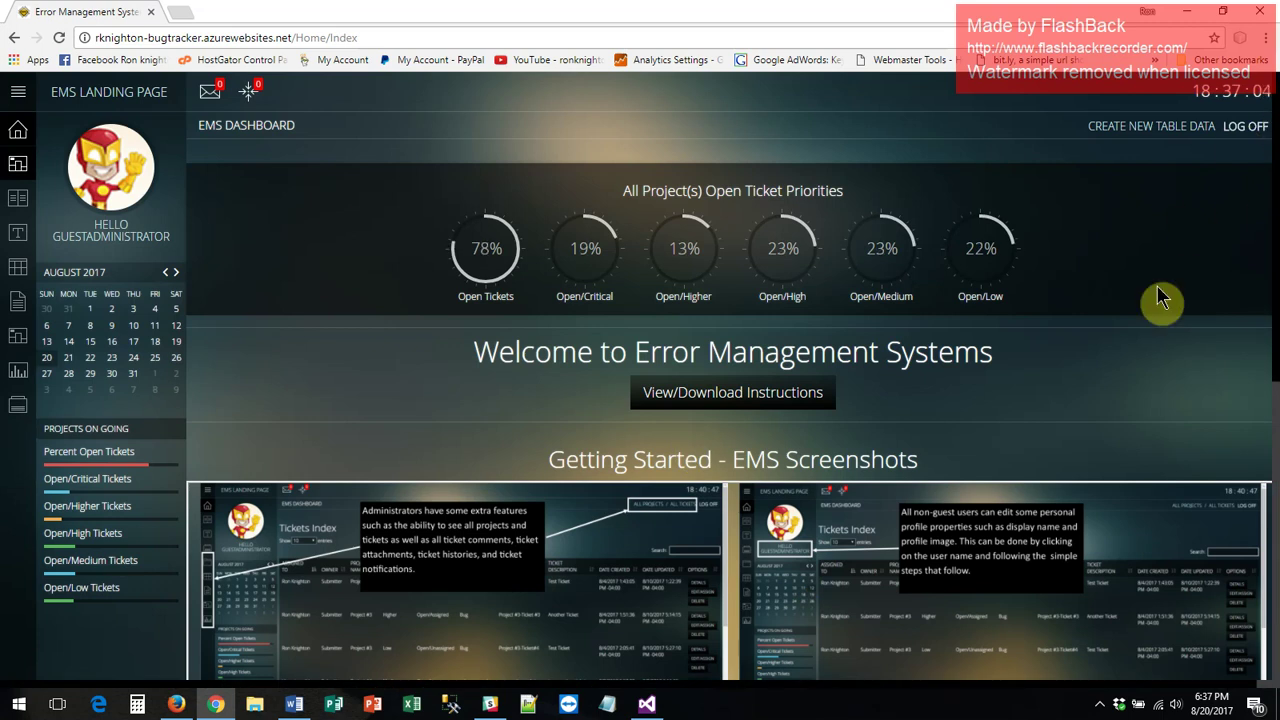
- Log off the guest administrator and open the registration form for new users
click(1251, 134)
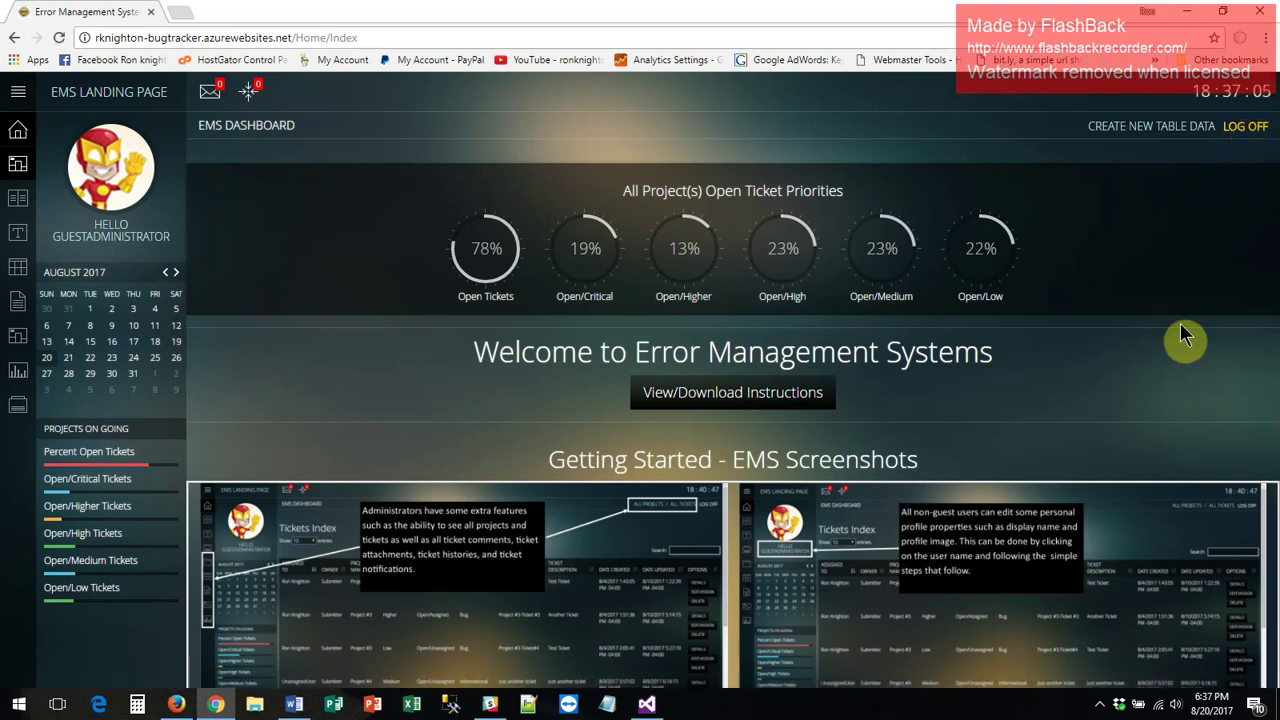
click(1249, 128)
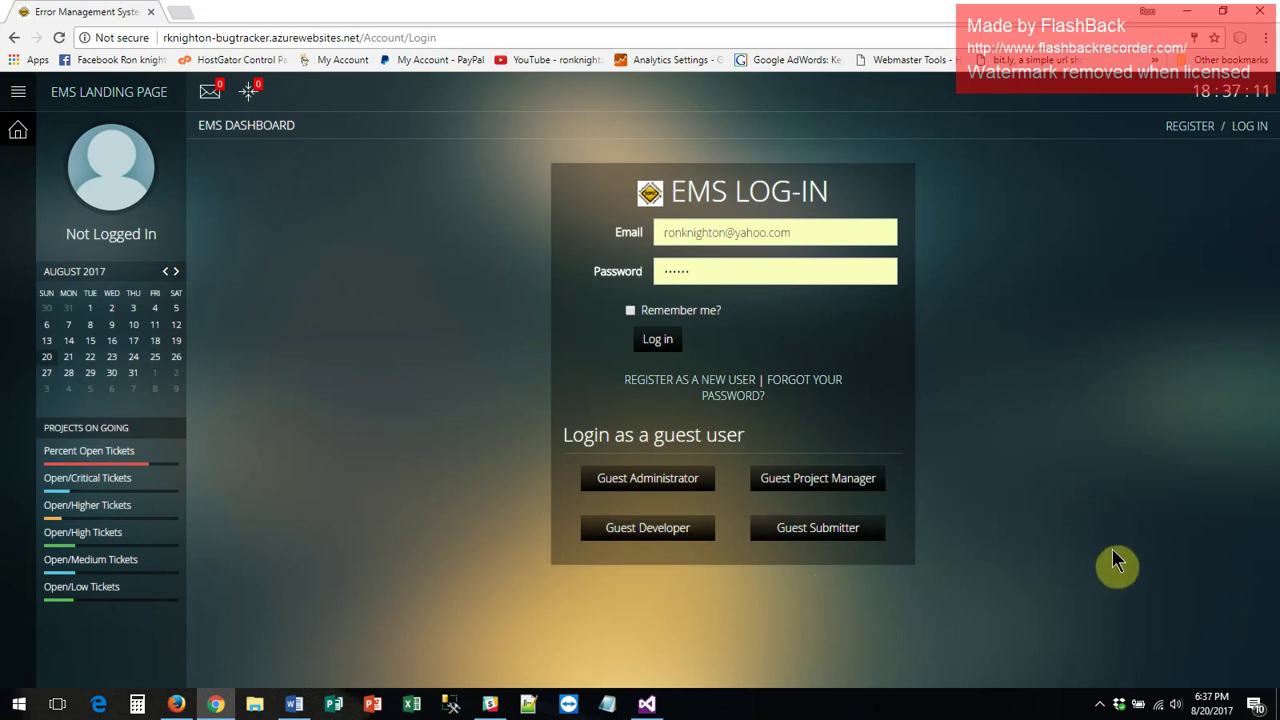
click(688, 383)
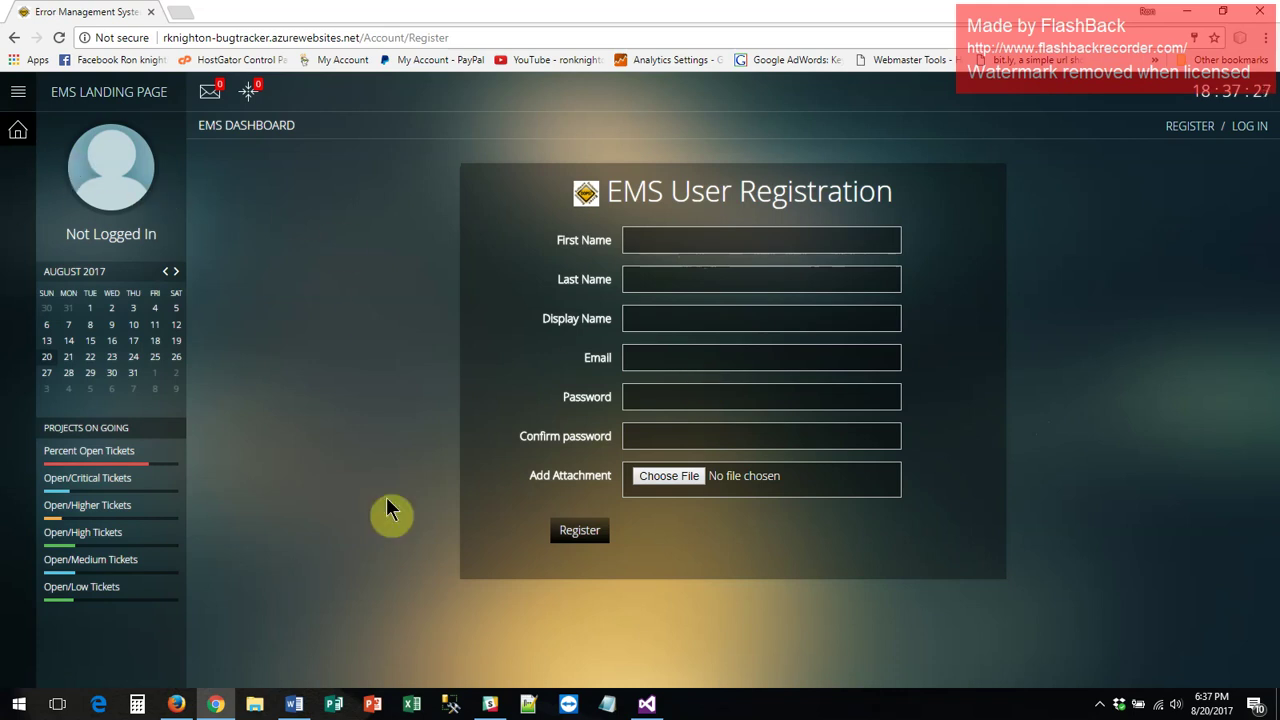
- Log in as Guest Administrator, and collapse and re-expand the dashboard's side navigation
click(1260, 127)
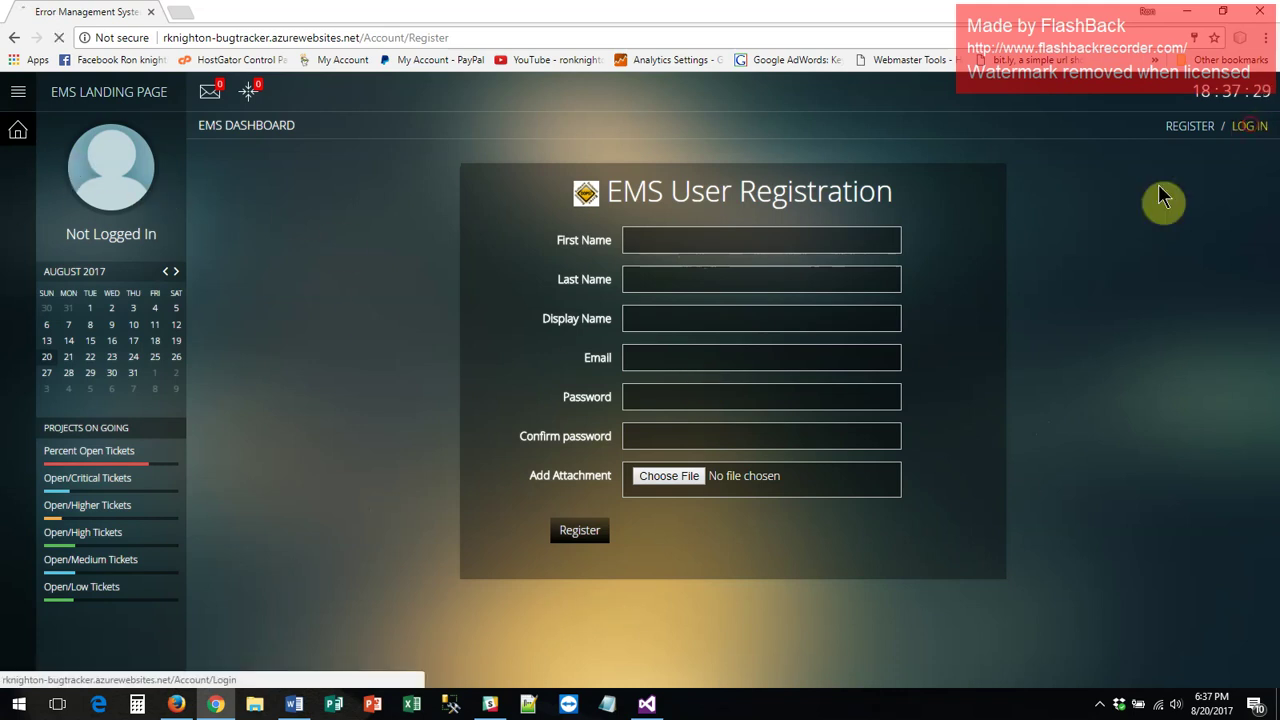
click(637, 479)
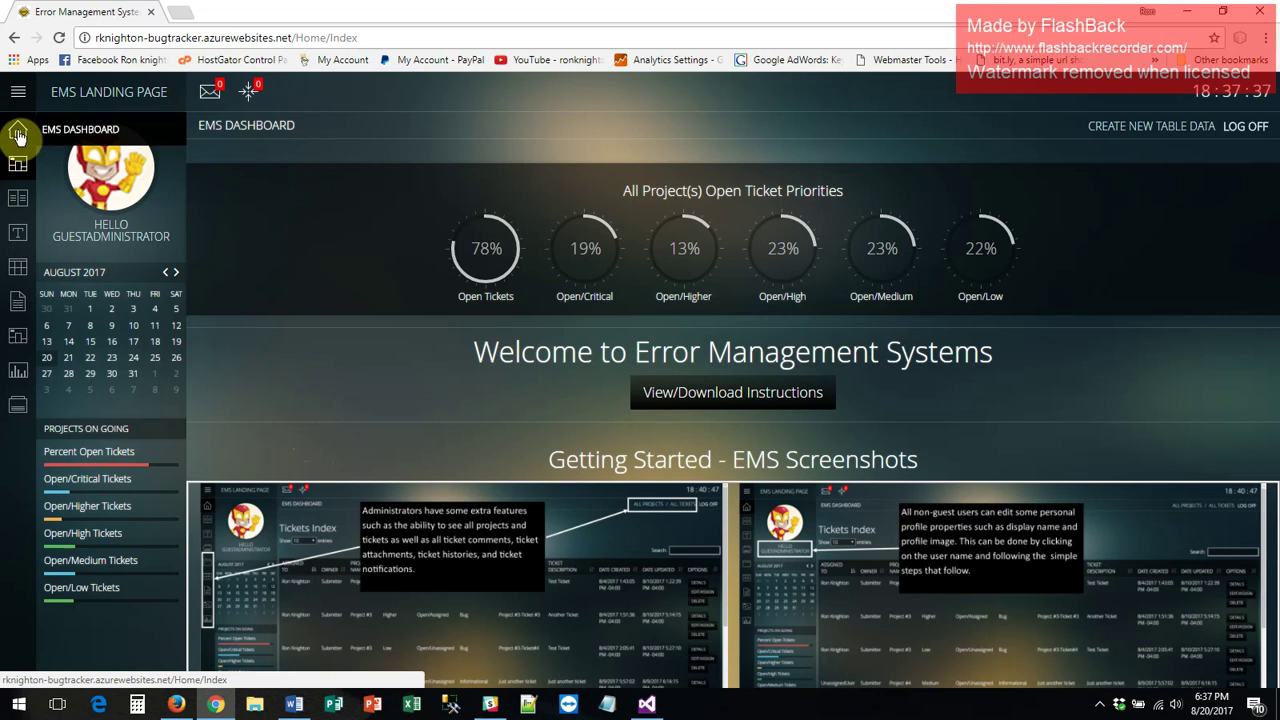
click(17, 99)
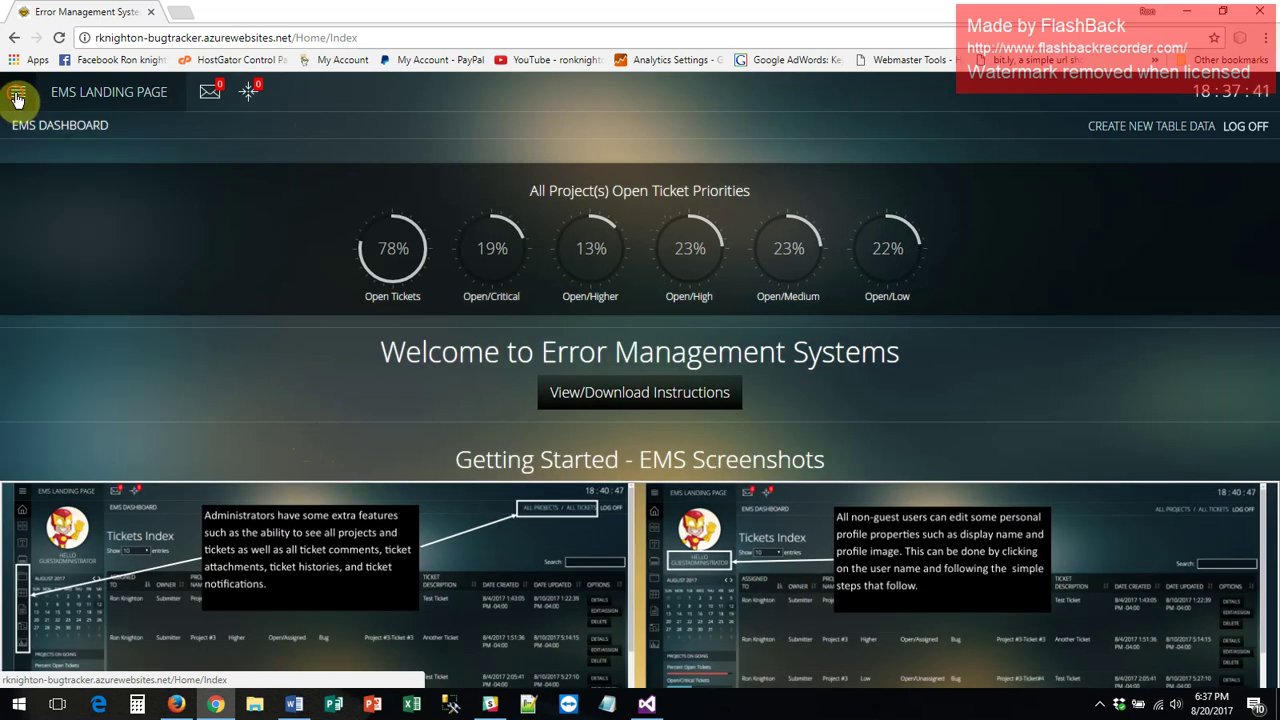
click(17, 99)
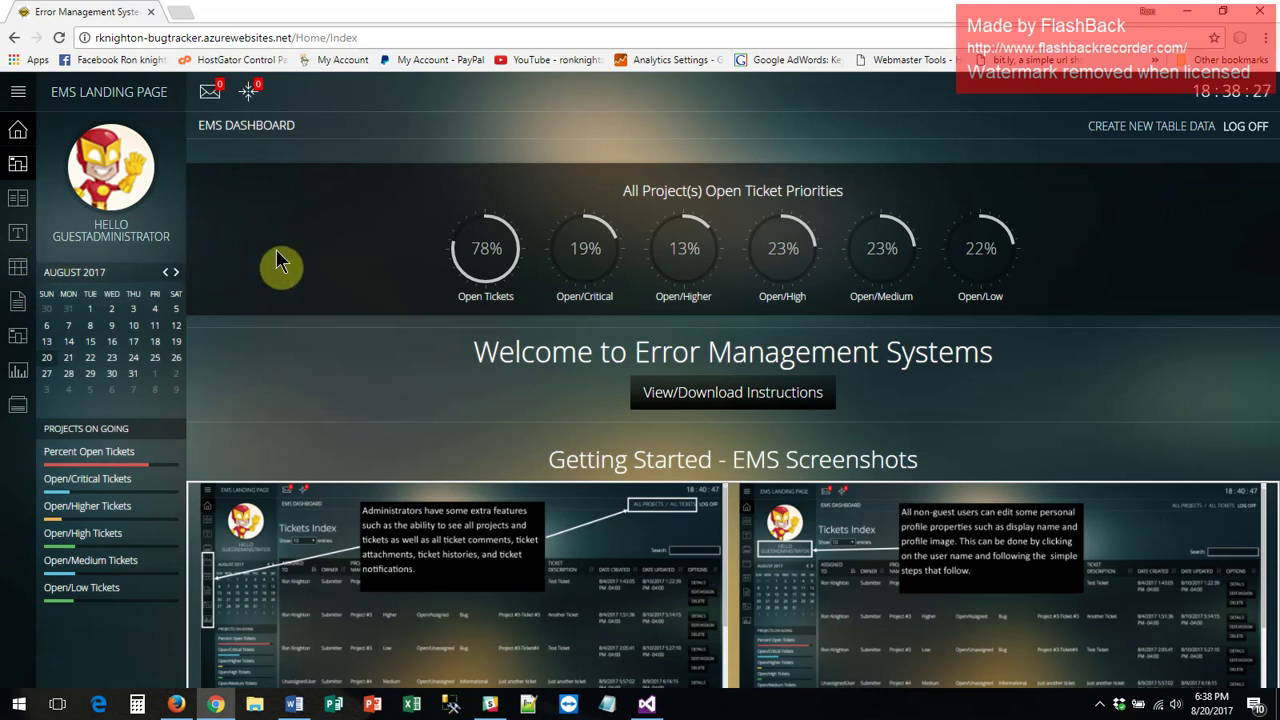
- Open the Admin Master Dashboard and review its Projects, Tickets and Notifications indexes
click(19, 170)
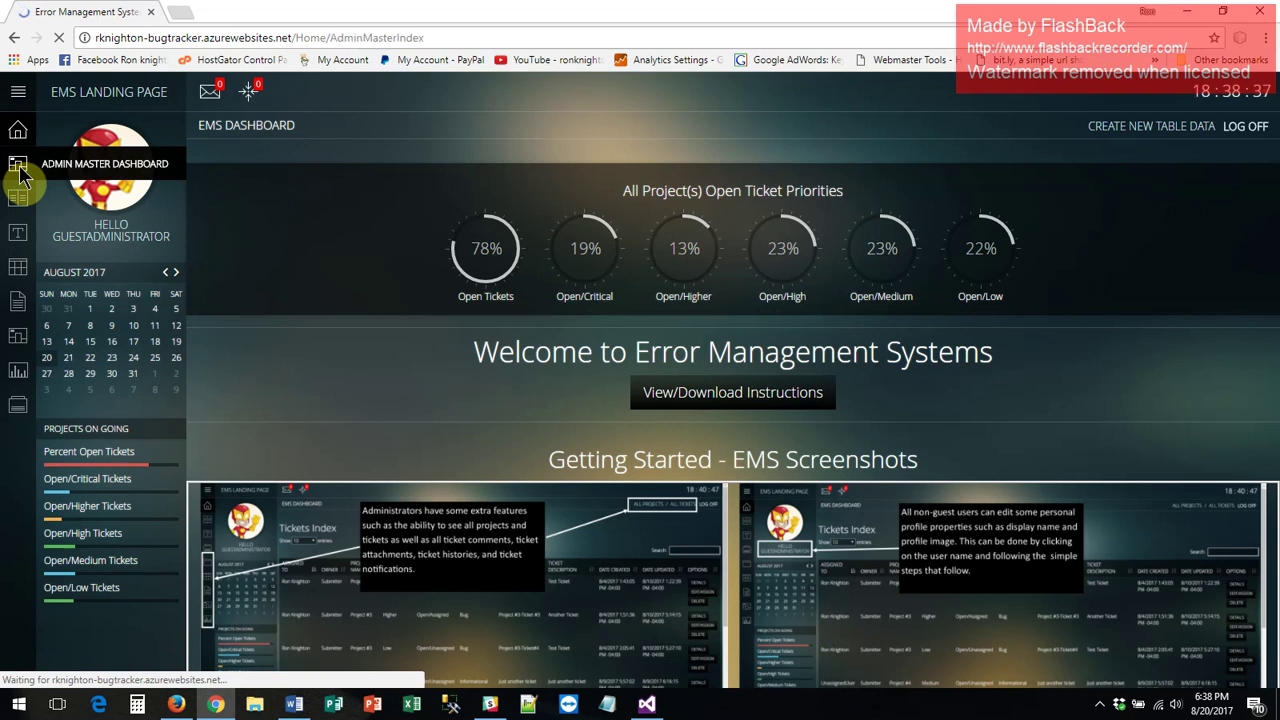
scroll(317, 309, down, 1)
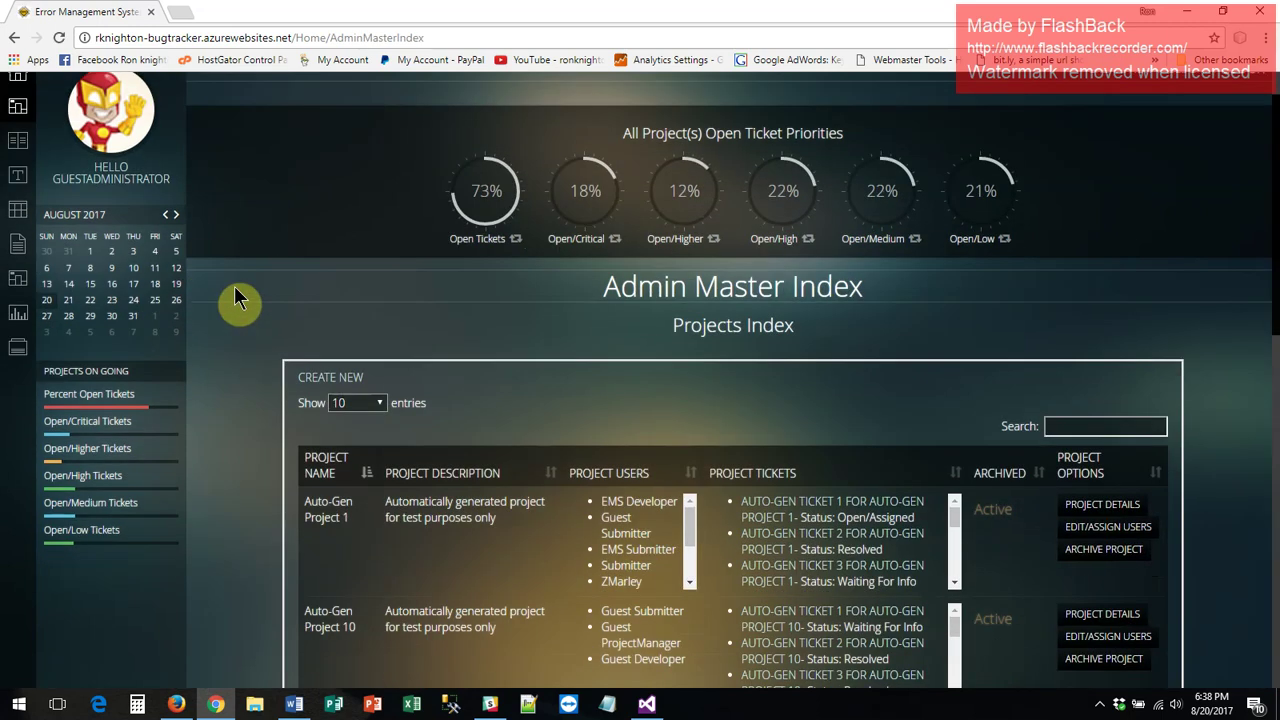
scroll(235, 300, down, 3)
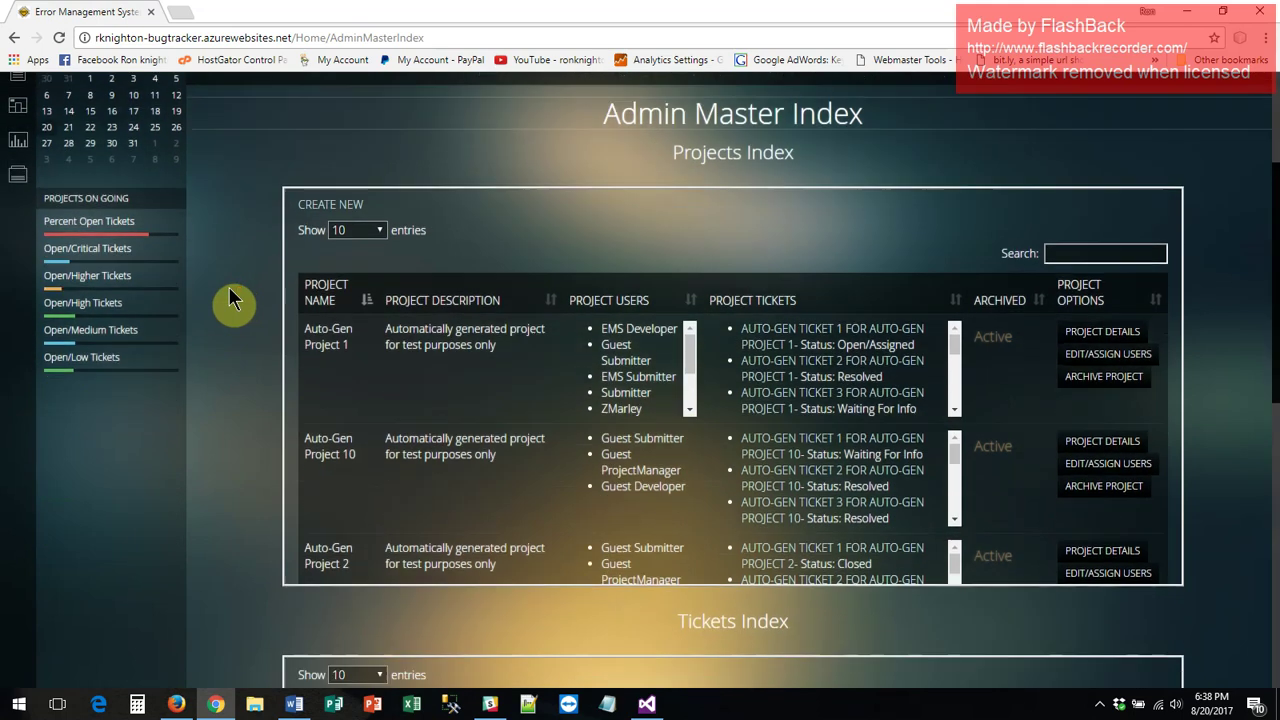
scroll(232, 300, down, 1)
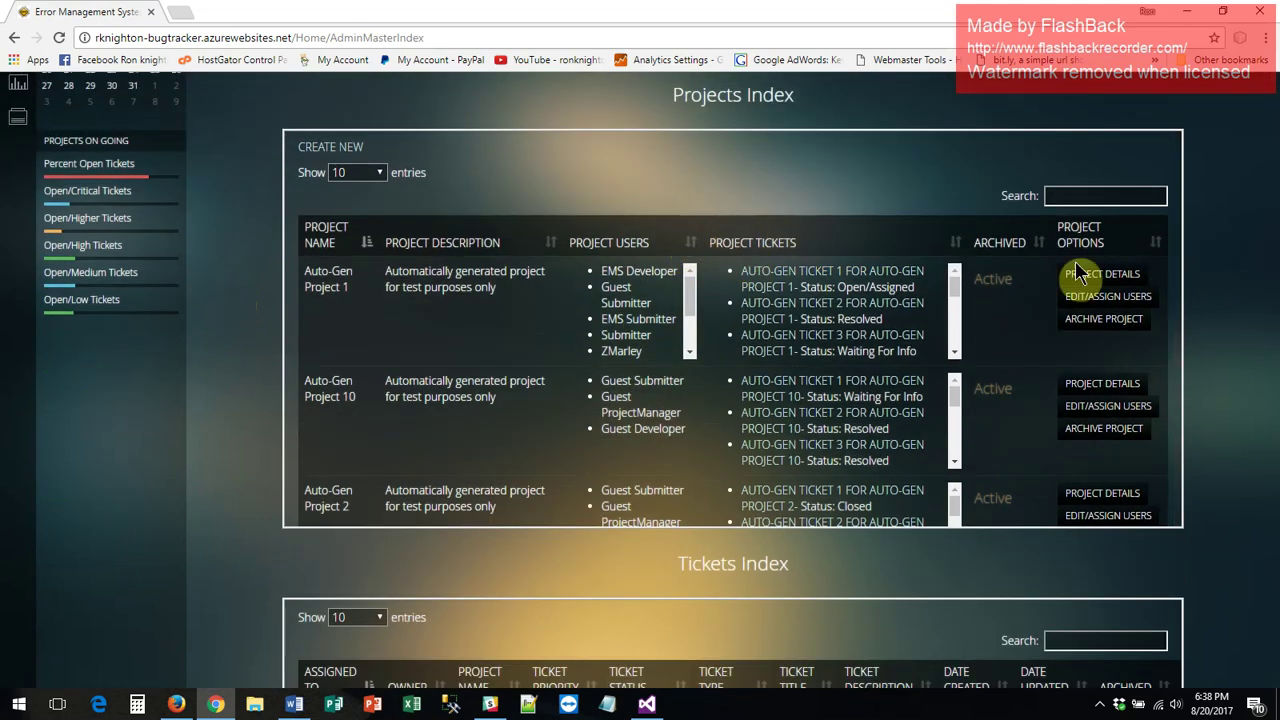
scroll(1224, 264, down, 2)
scroll(1226, 266, down, 8)
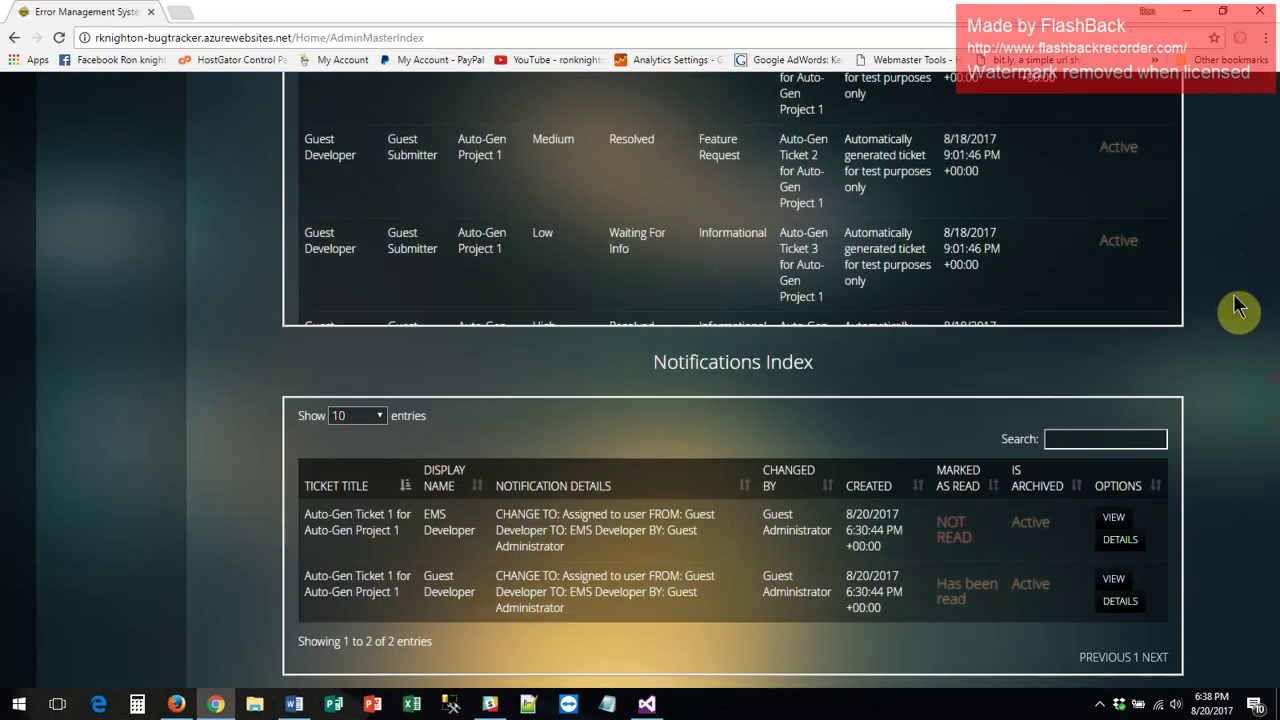
scroll(1236, 308, up, 4)
scroll(1236, 308, up, 6)
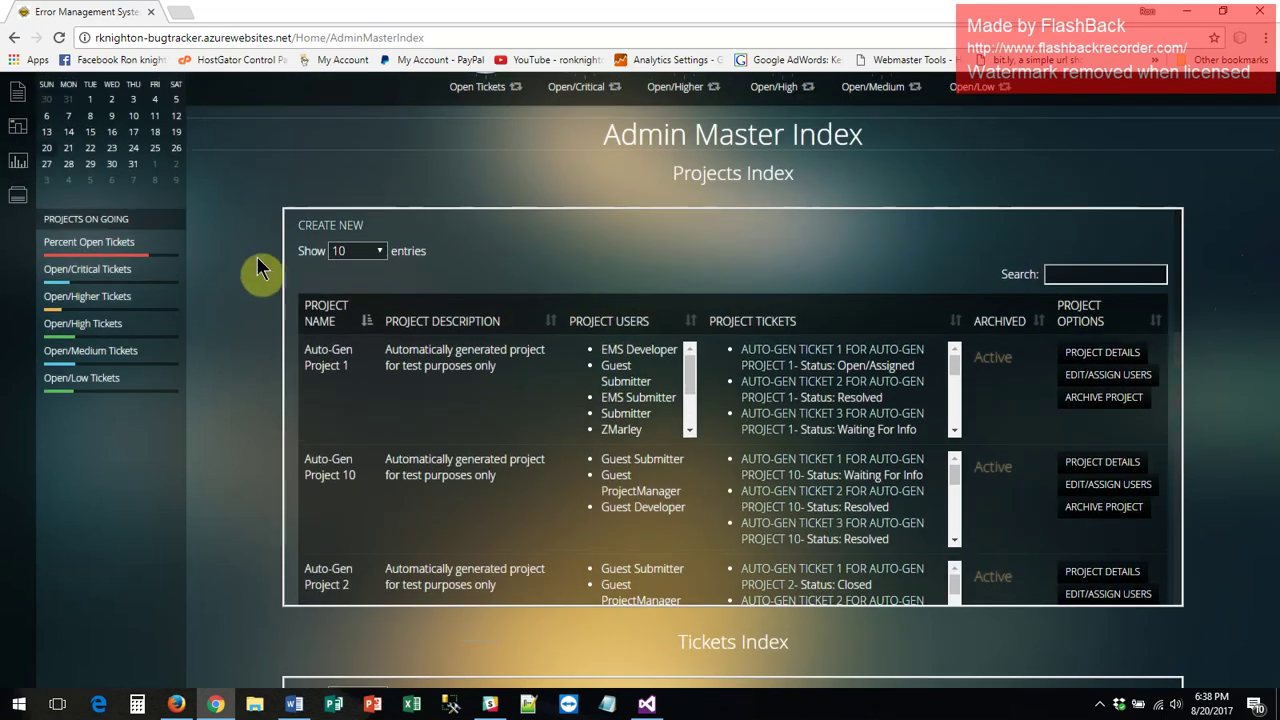
scroll(271, 277, up, 3)
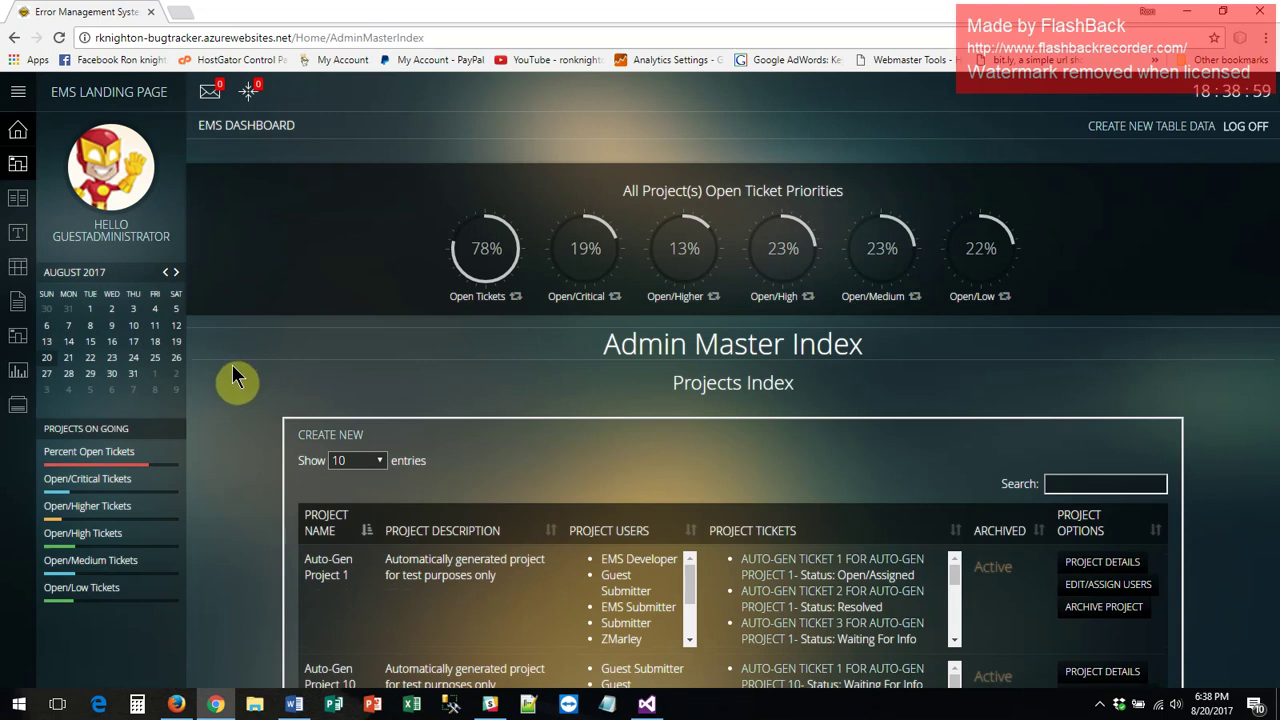
- Examine the Projects Index rows, including the user and ticket lists of Auto-Gen Project 1
scroll(224, 381, down, 1)
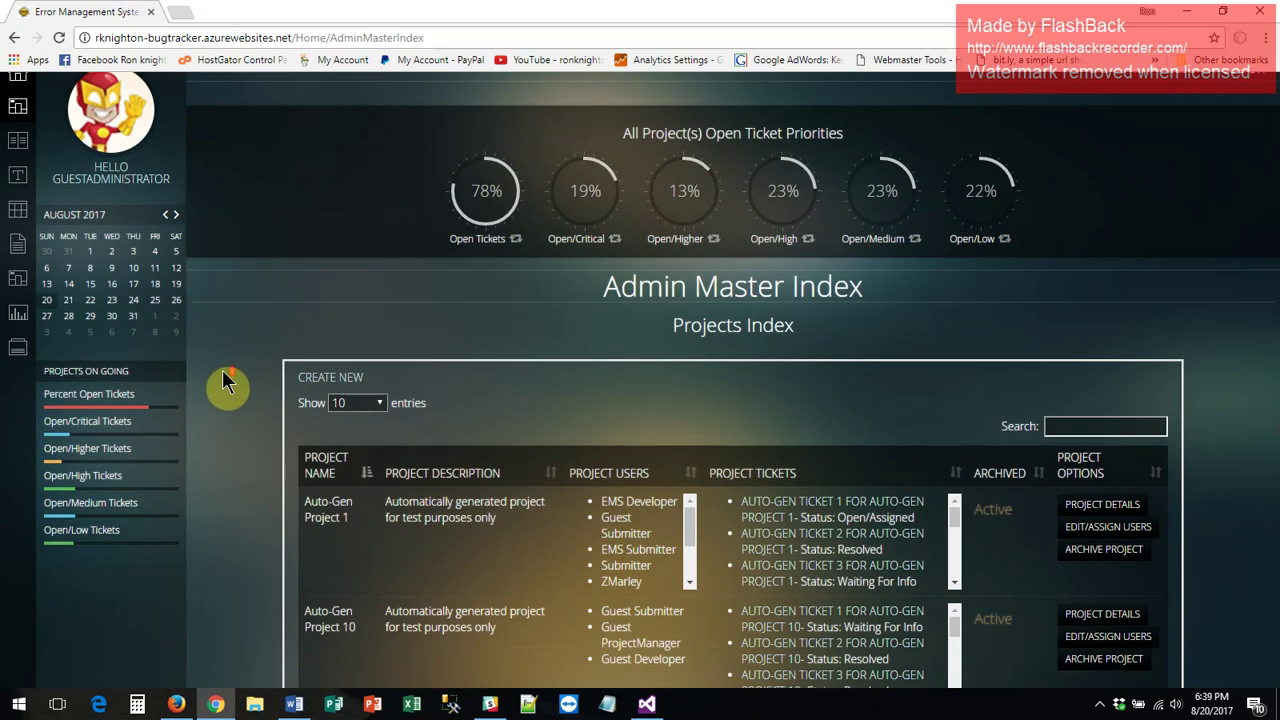
scroll(224, 381, down, 1)
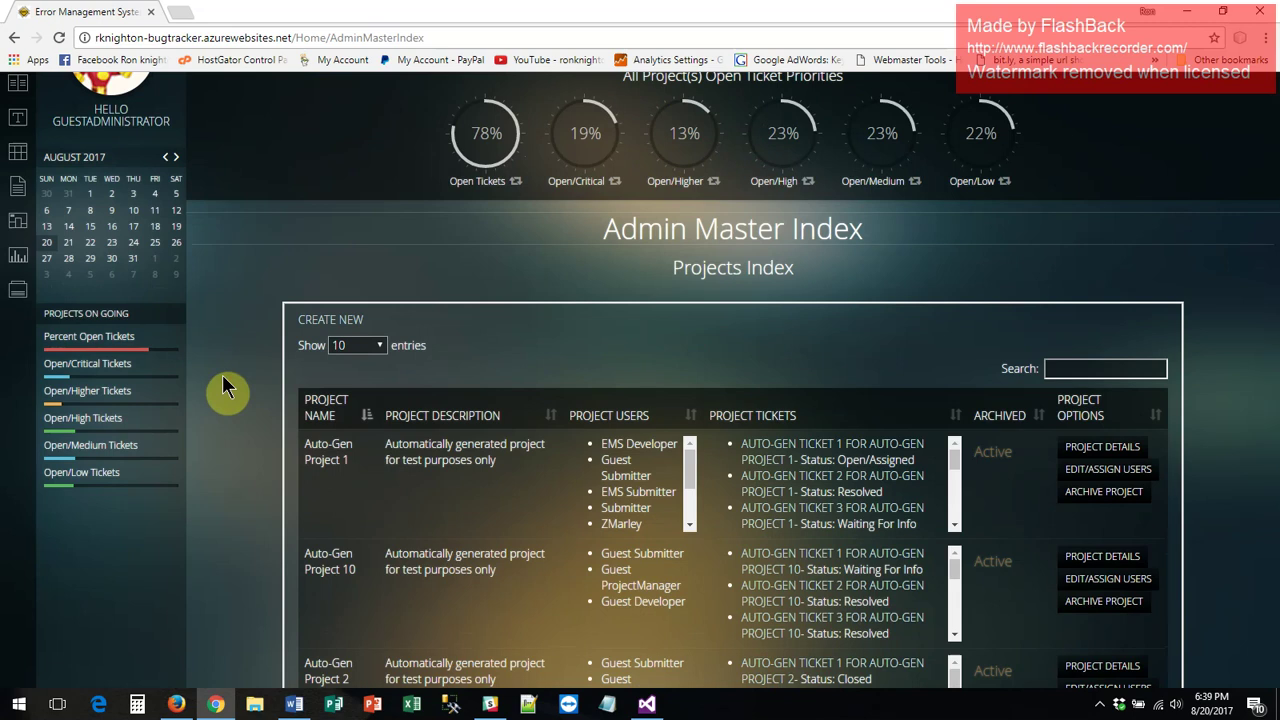
scroll(223, 386, down, 3)
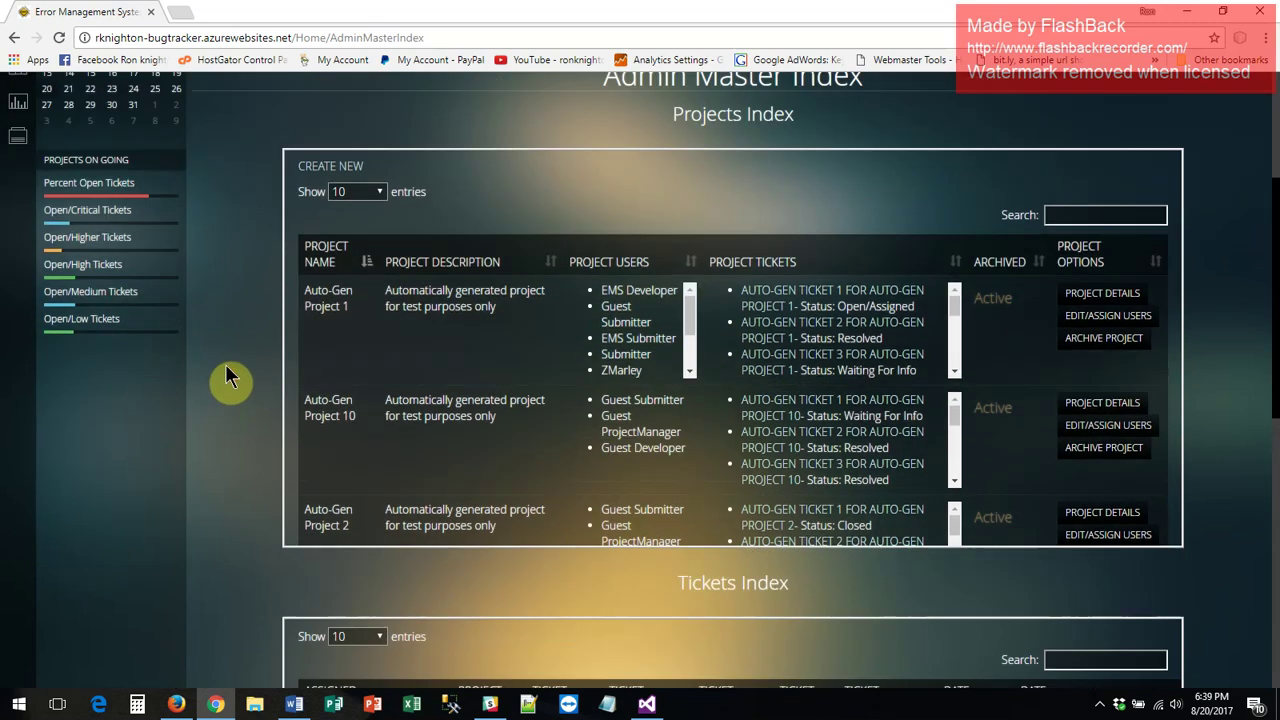
scroll(440, 285, down, 2)
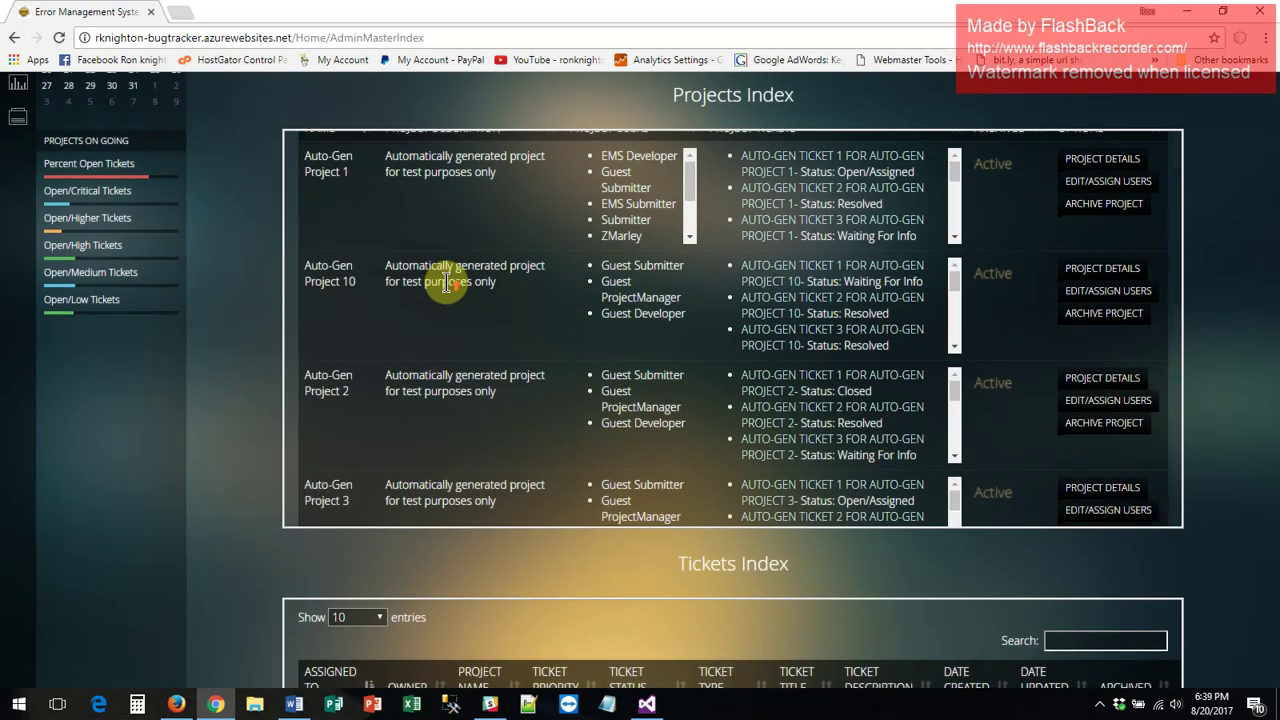
scroll(445, 283, up, 2)
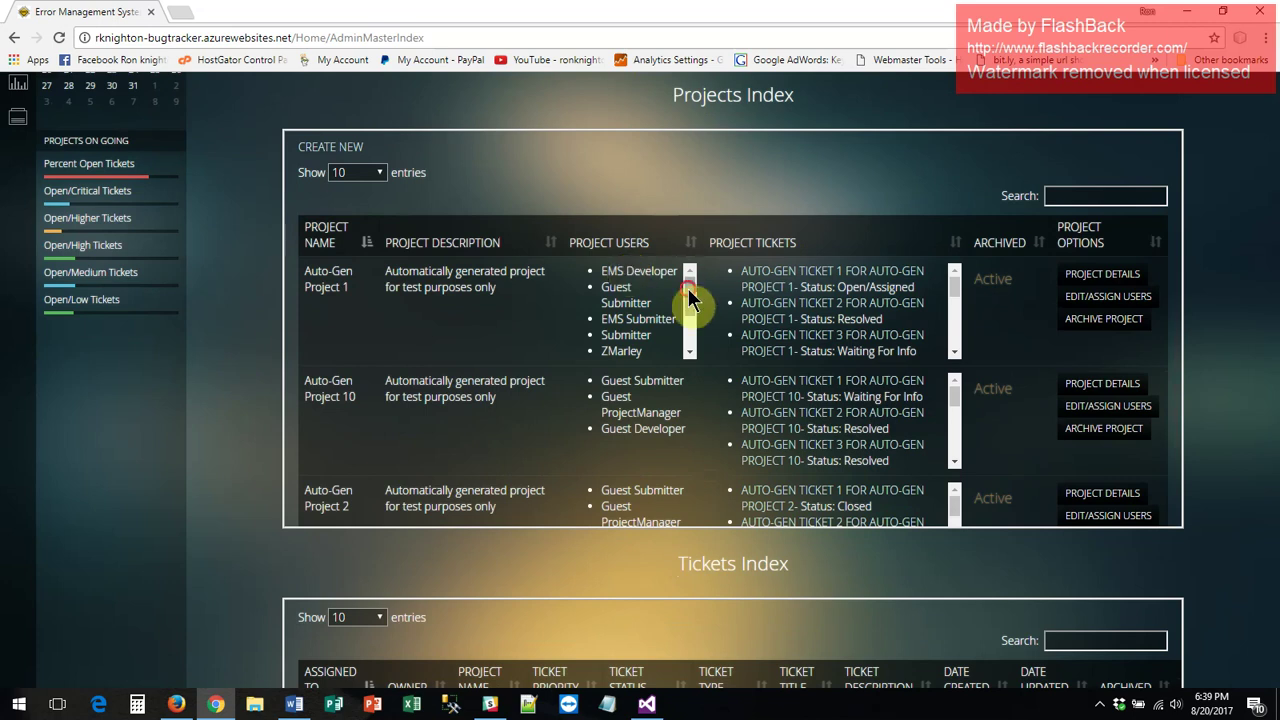
mouse_move(688, 288)
mouse_down()
mouse_move(688, 348)
mouse_move(688, 312)
mouse_up()
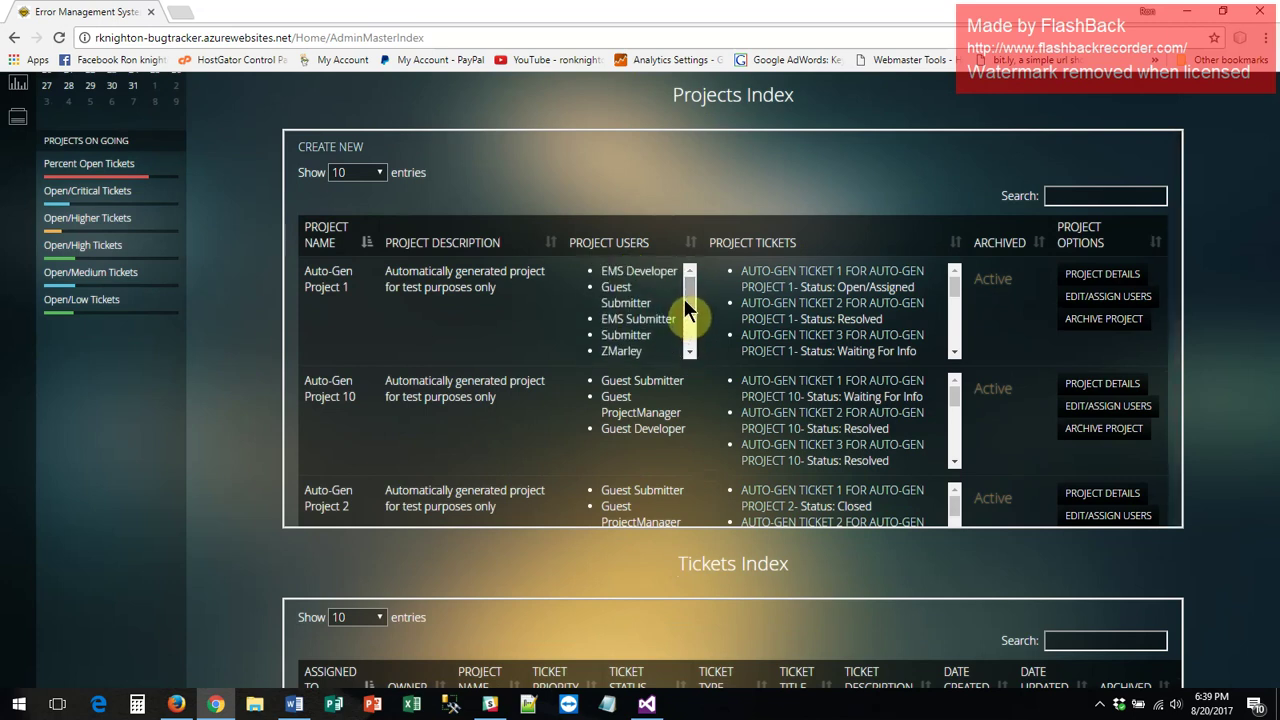
mouse_move(692, 308)
mouse_down()
mouse_move(688, 336)
mouse_move(692, 292)
mouse_up()
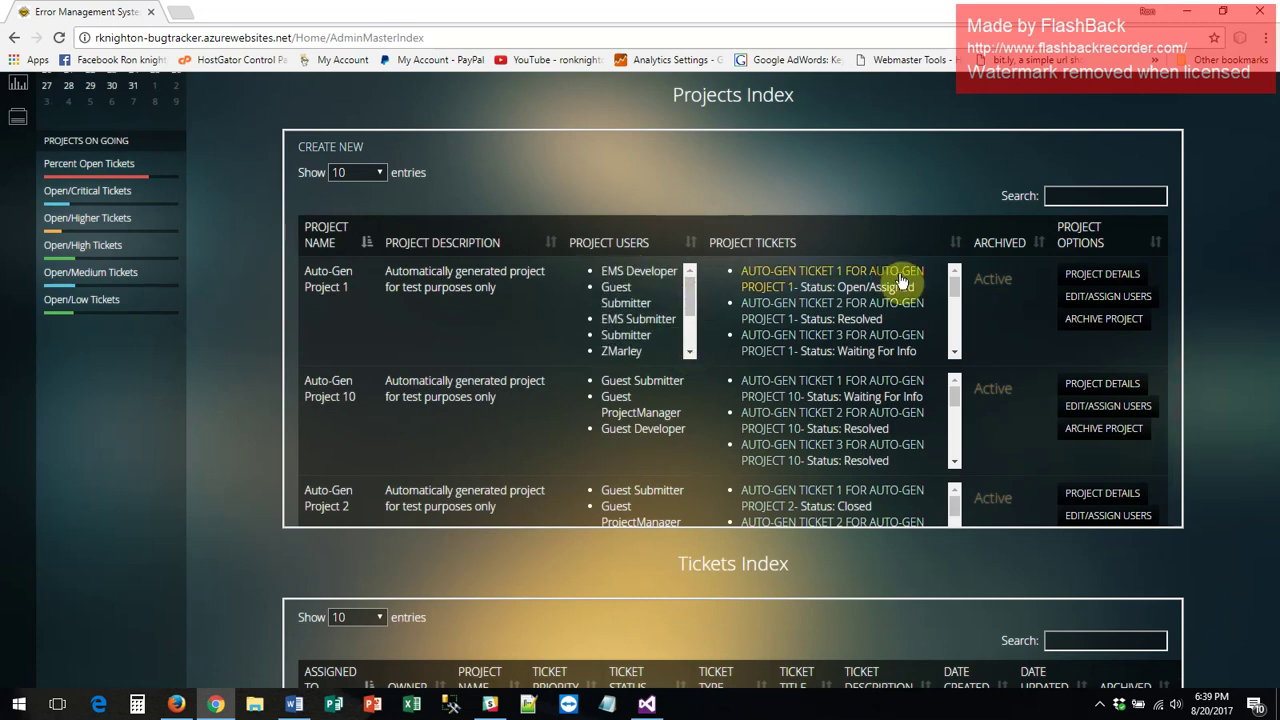
drag(957, 292, 926, 294)
scroll(500, 315, down, 2)
scroll(451, 294, up, 2)
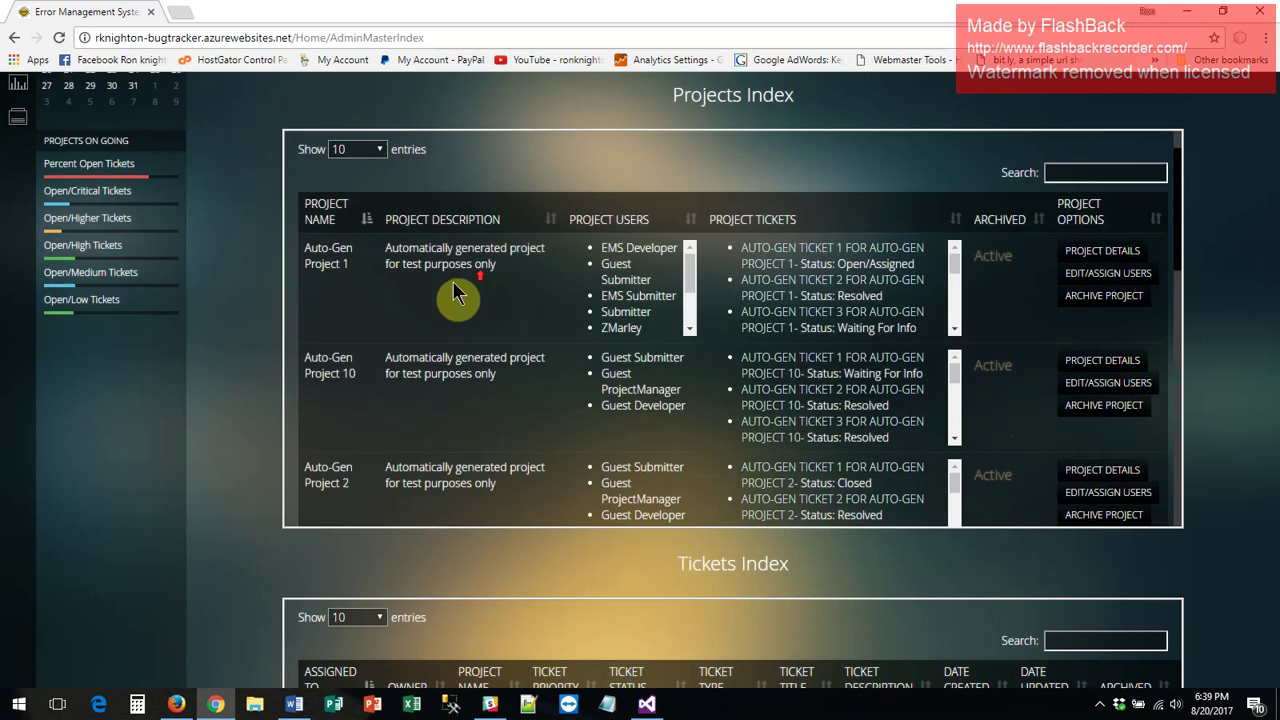
- Check the entries-per-page choices of the Projects Index and look through the remaining projects down to the Tickets Index
click(378, 174)
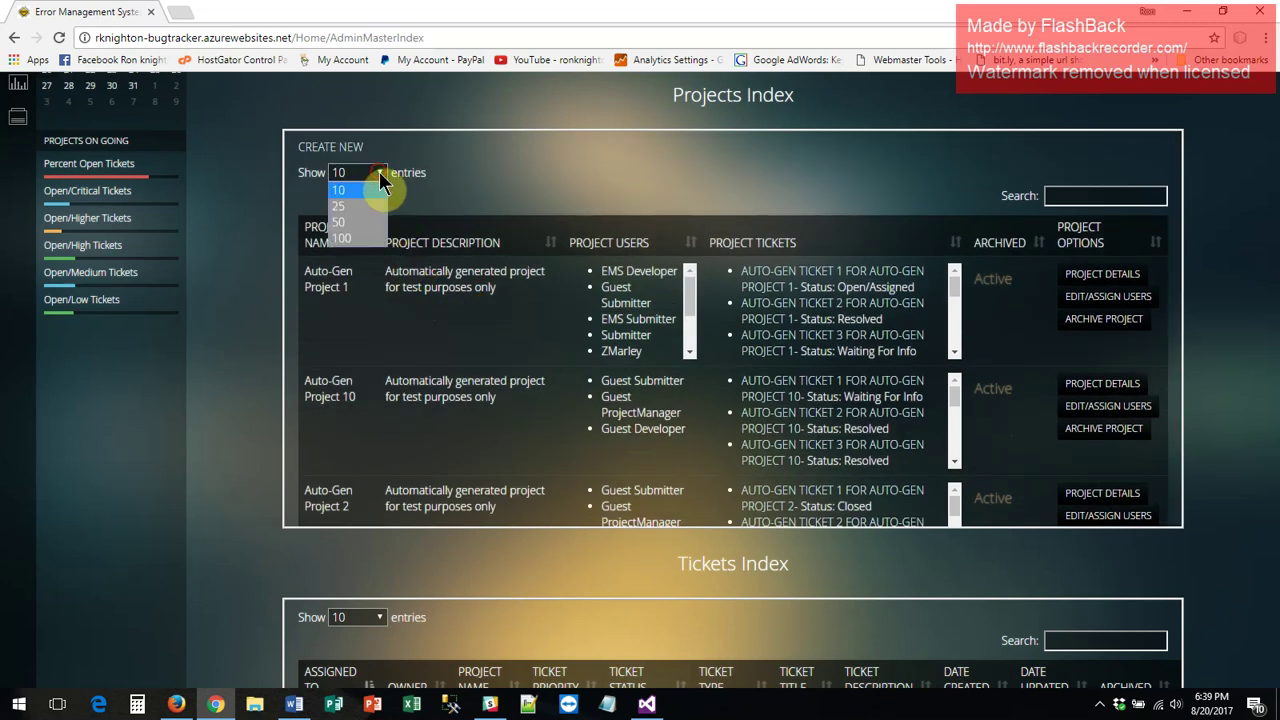
click(365, 240)
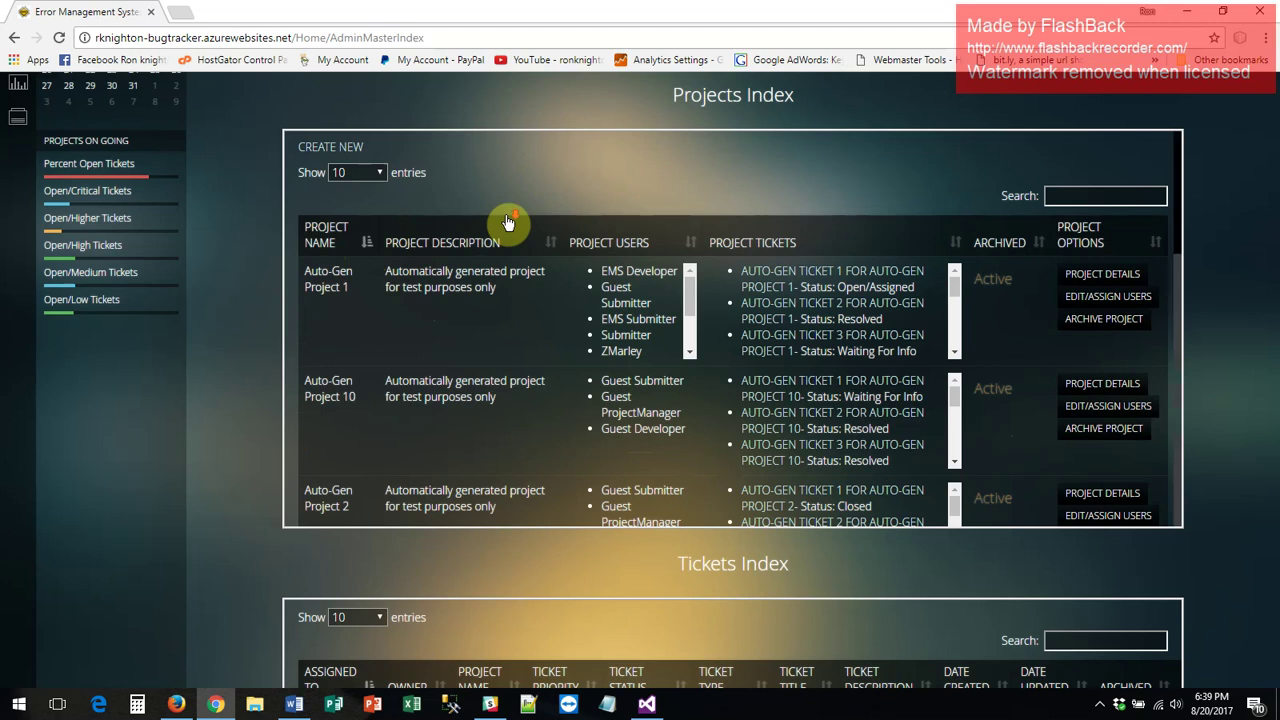
scroll(507, 224, down, 2)
scroll(507, 224, down, 4)
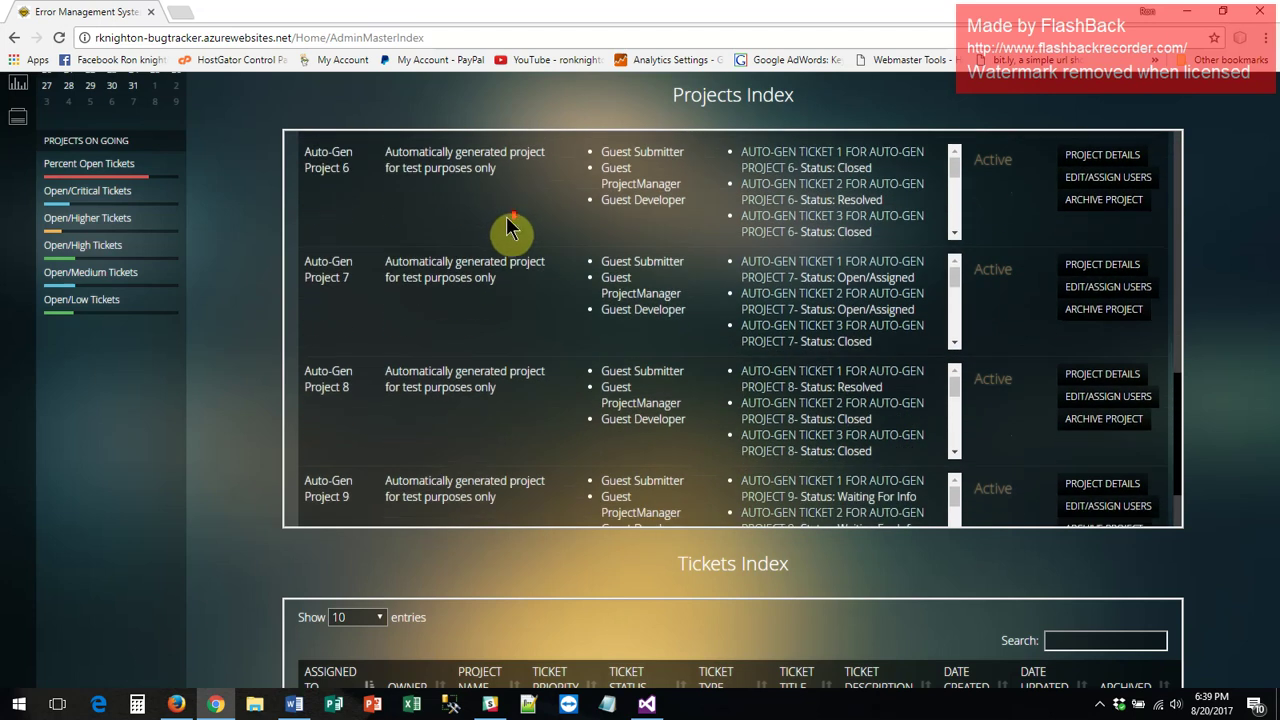
scroll(507, 228, down, 1)
scroll(1230, 276, down, 5)
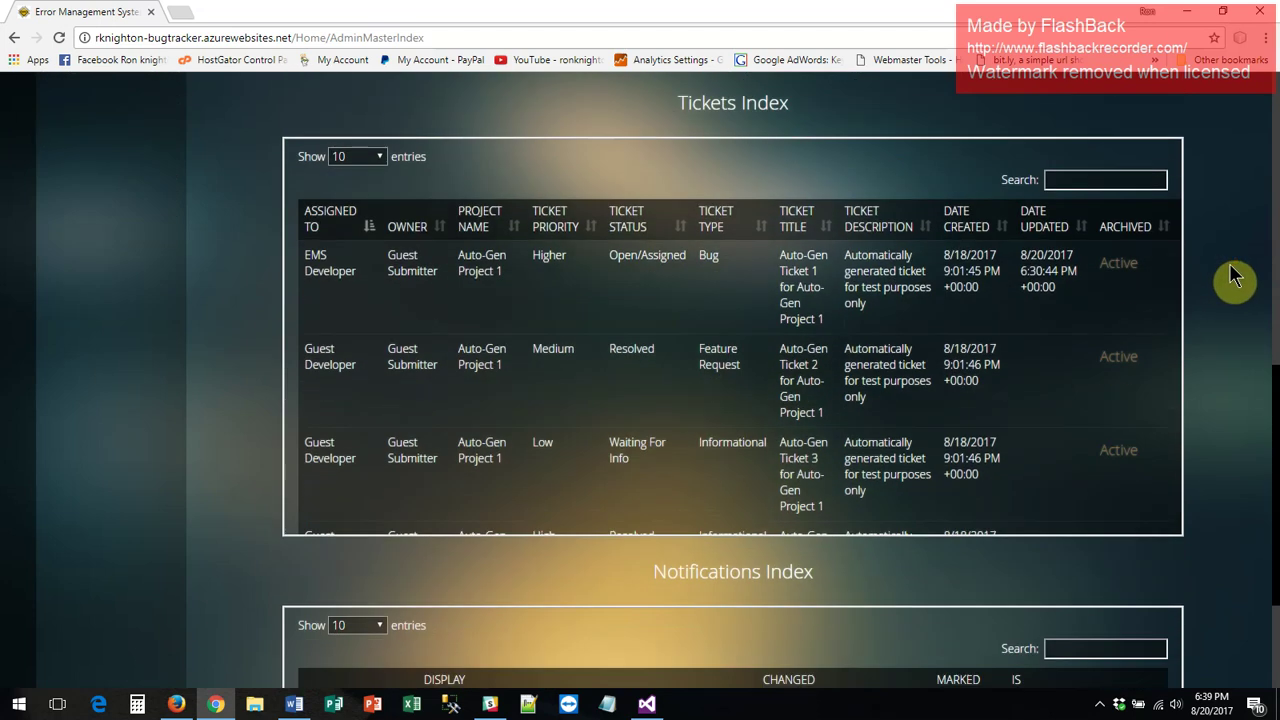
- Review the Tickets Index and Notifications Index of the Admin Master Index, and return to the Projects Index
scroll(1234, 277, down, 2)
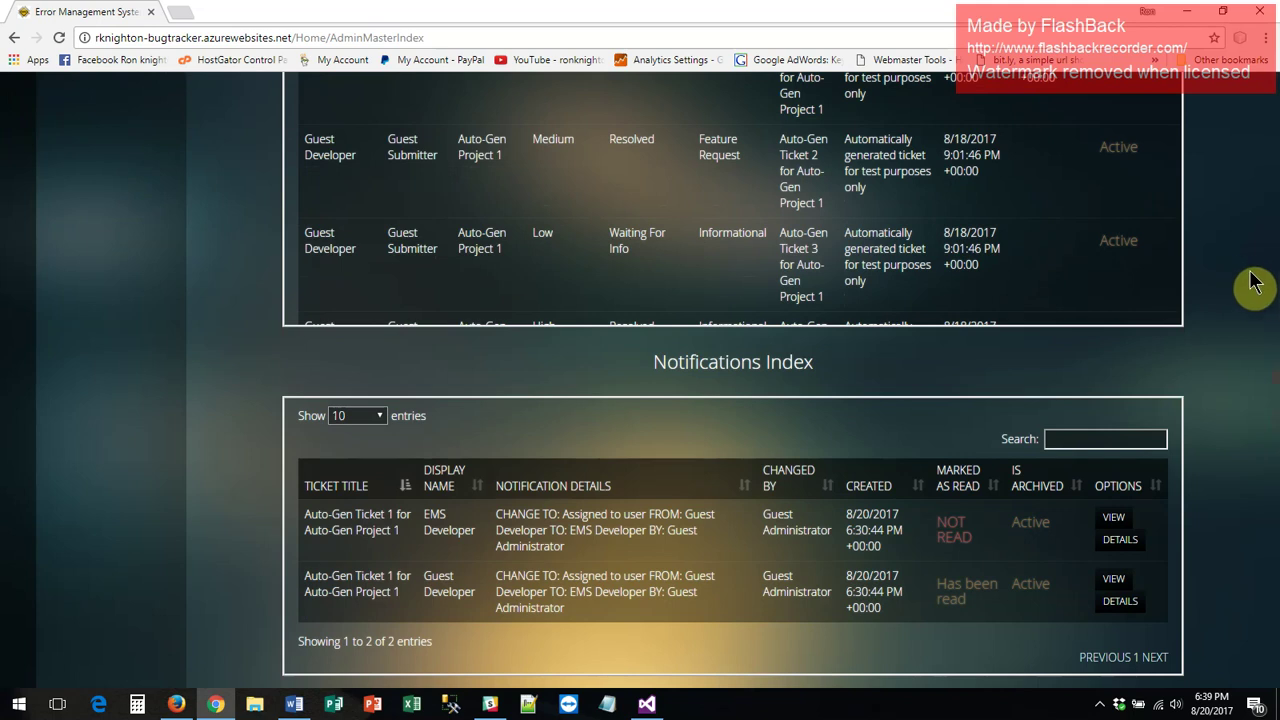
scroll(1262, 292, up, 7)
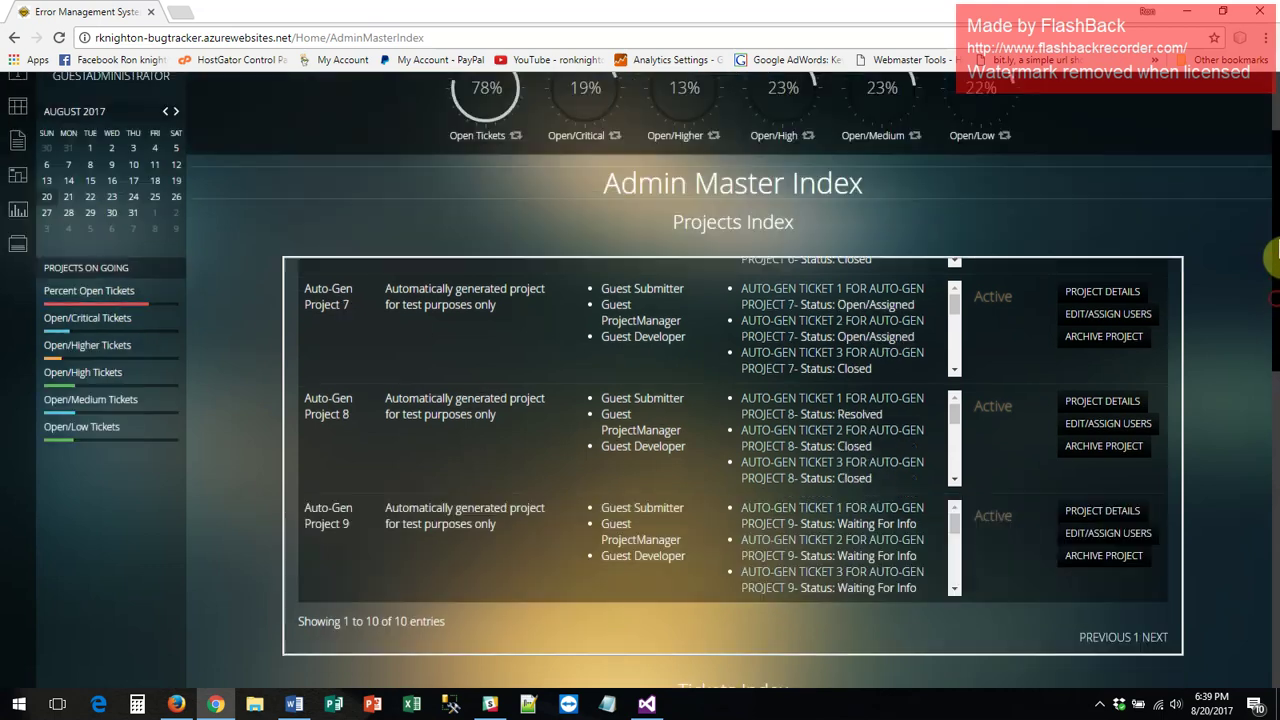
scroll(1150, 380, up, 2)
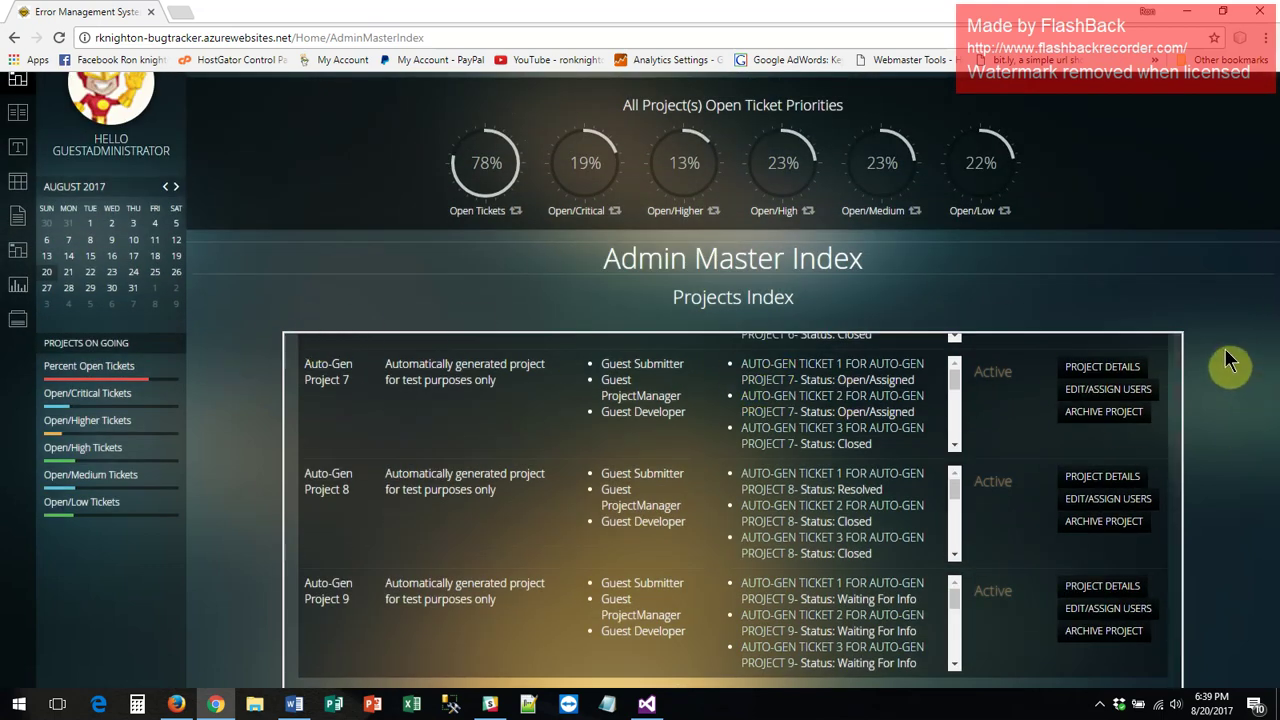
scroll(1270, 340, down, 2)
scroll(1275, 340, down, 4)
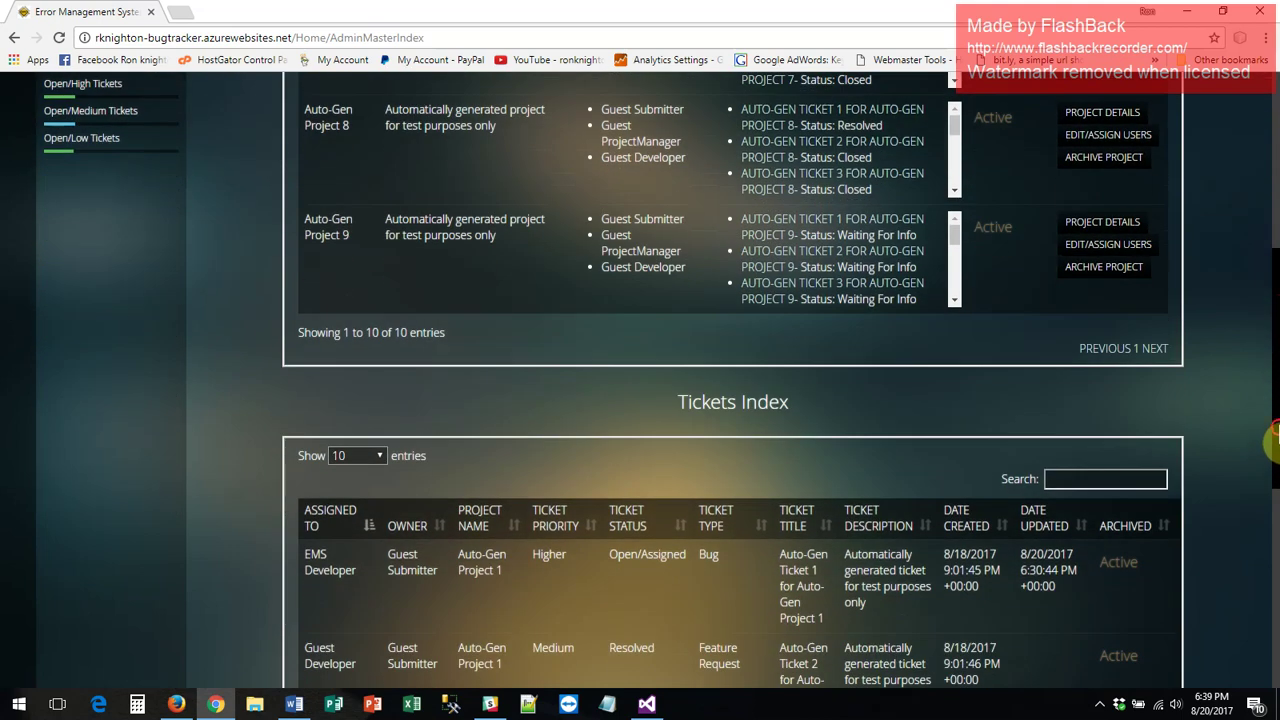
scroll(1275, 440, up, 2)
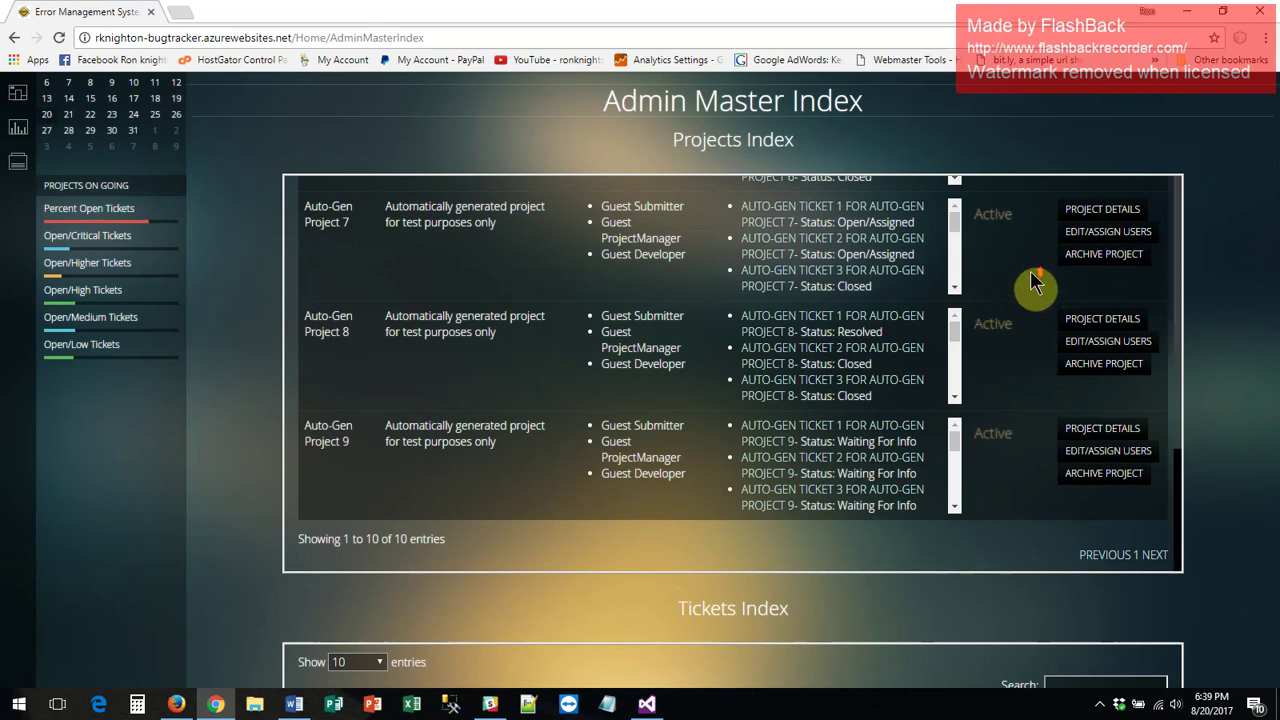
- Archive Auto-Gen Project 1 from the Projects Index, accepting that it has open or unresolved tickets
scroll(1029, 286, up, 2)
scroll(1098, 322, up, 3)
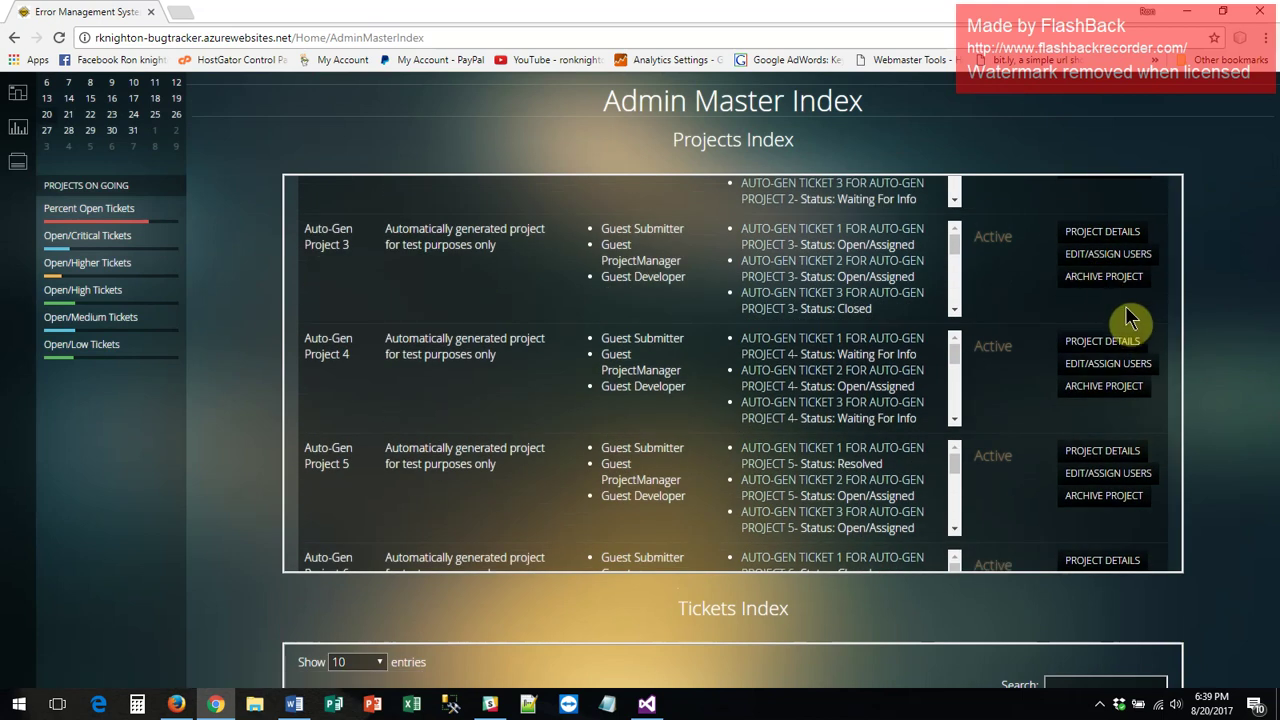
scroll(1127, 320, up, 1)
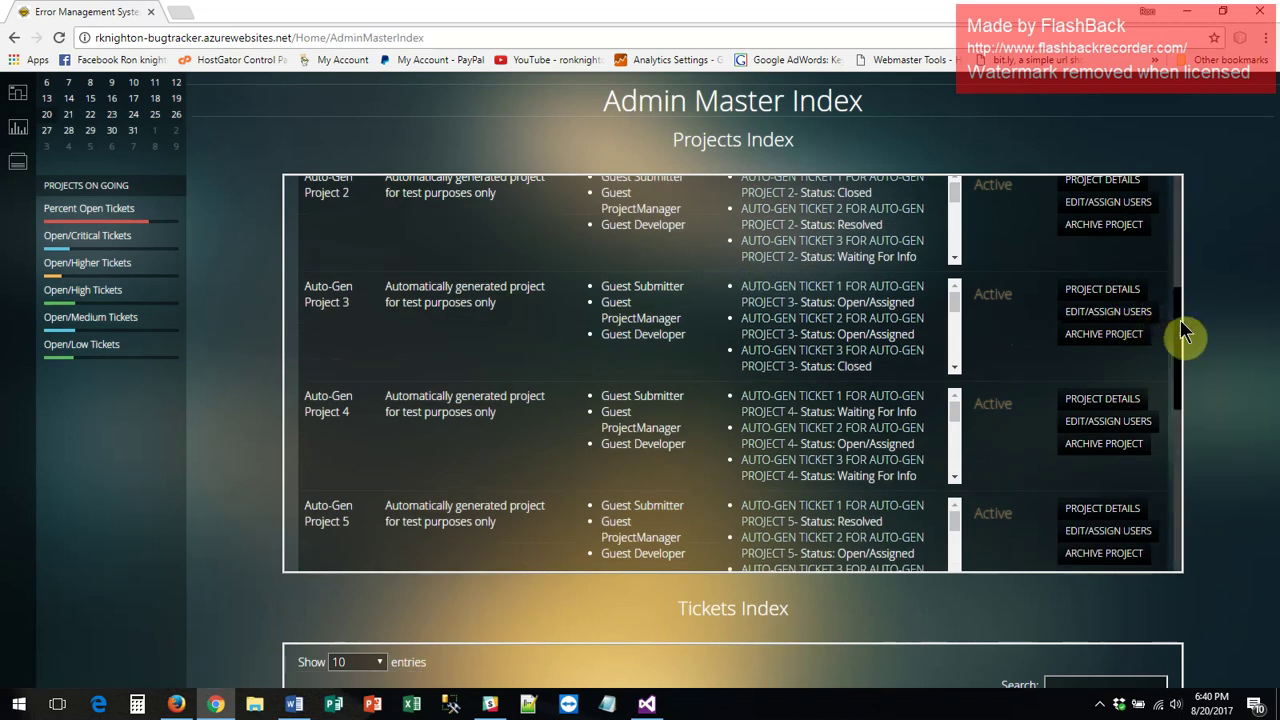
drag(1182, 320, 1181, 258)
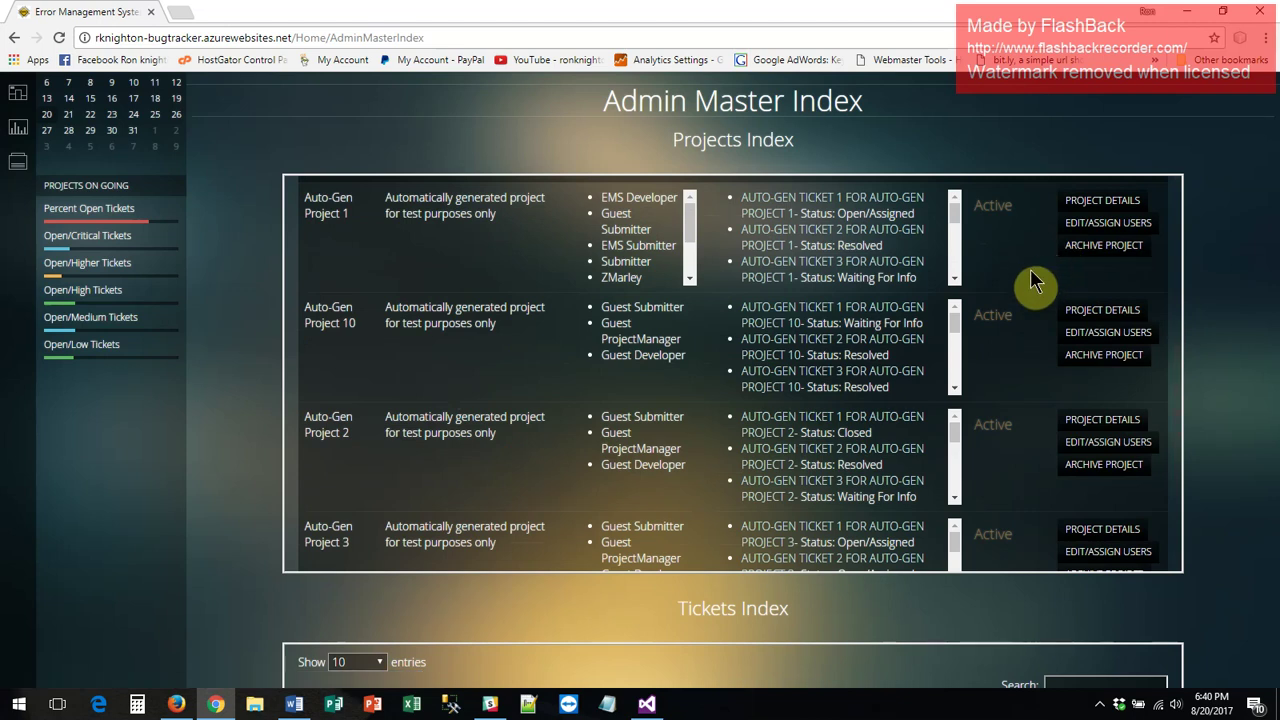
click(1100, 250)
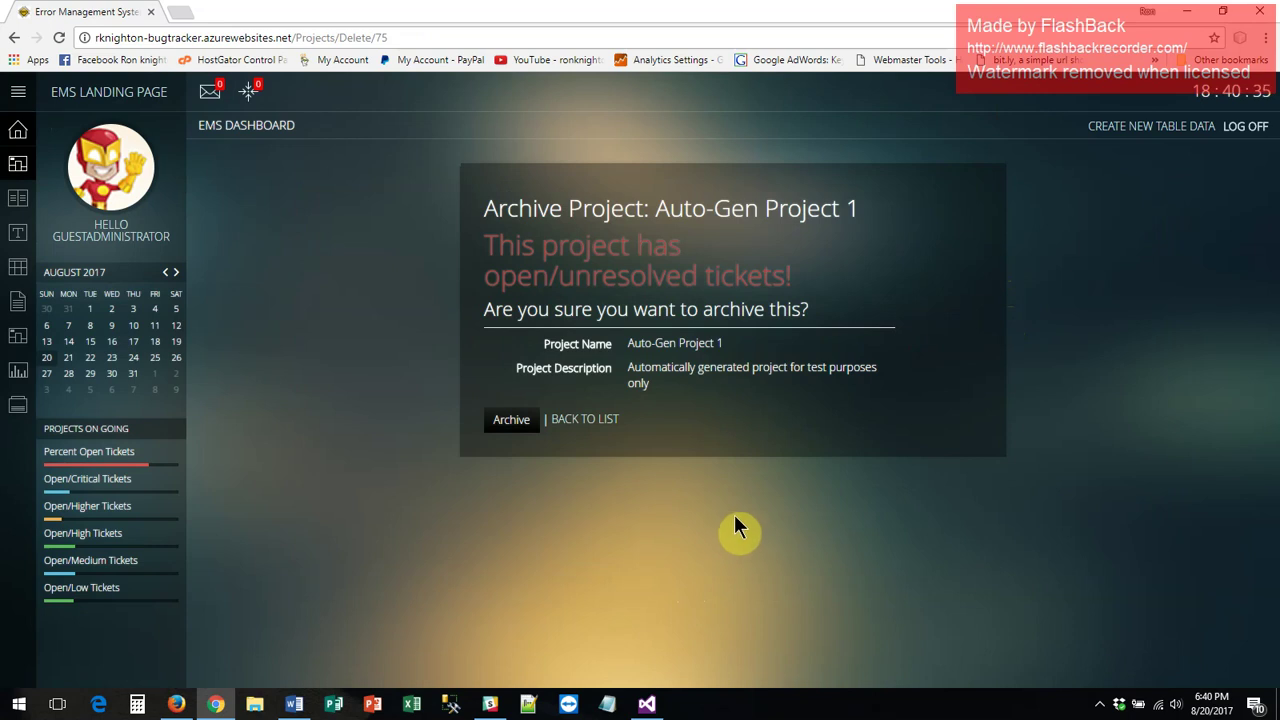
click(510, 421)
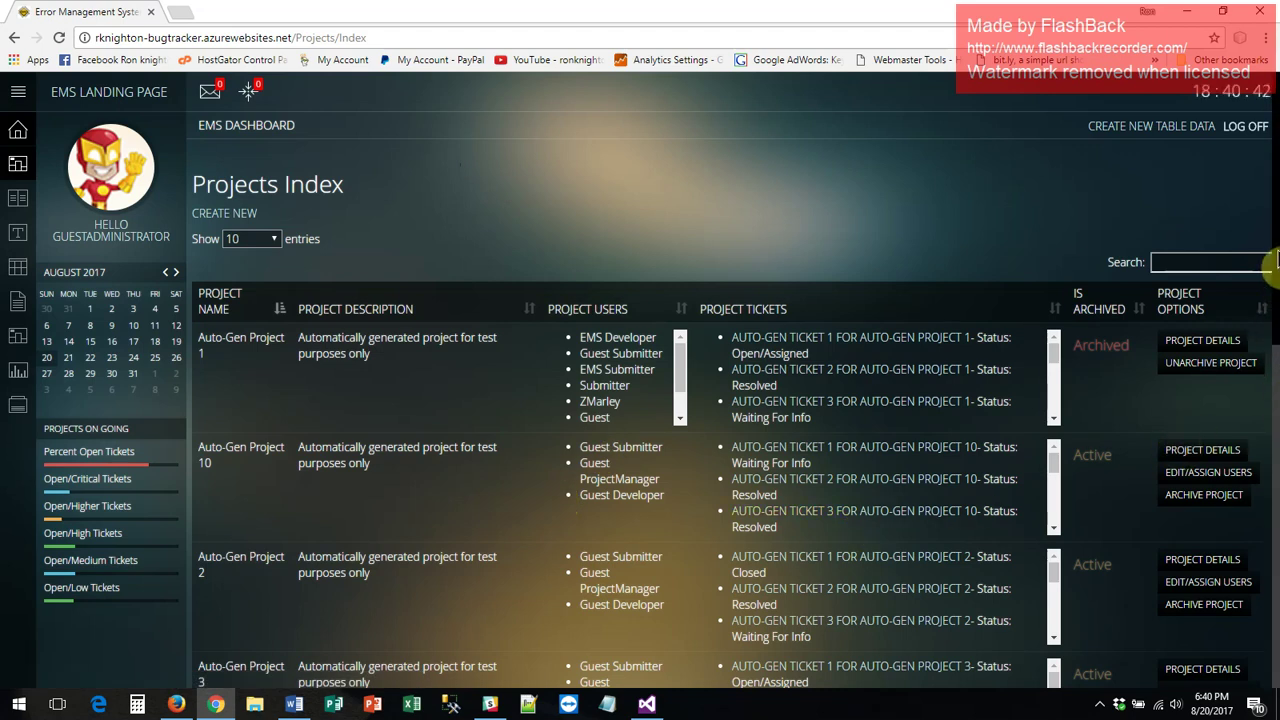
- Open Auto-Gen Ticket 1 of the archived Auto-Gen Project 1 and examine its ticket details
scroll(1262, 290, down, 2)
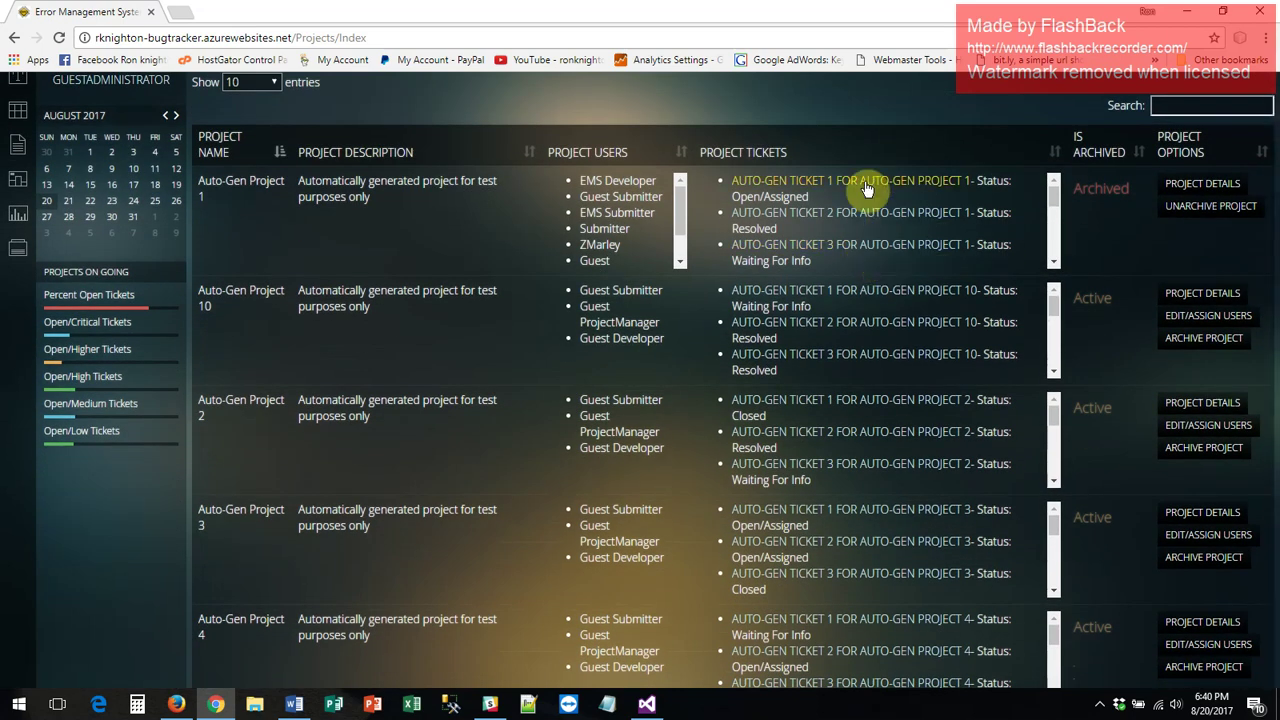
click(857, 182)
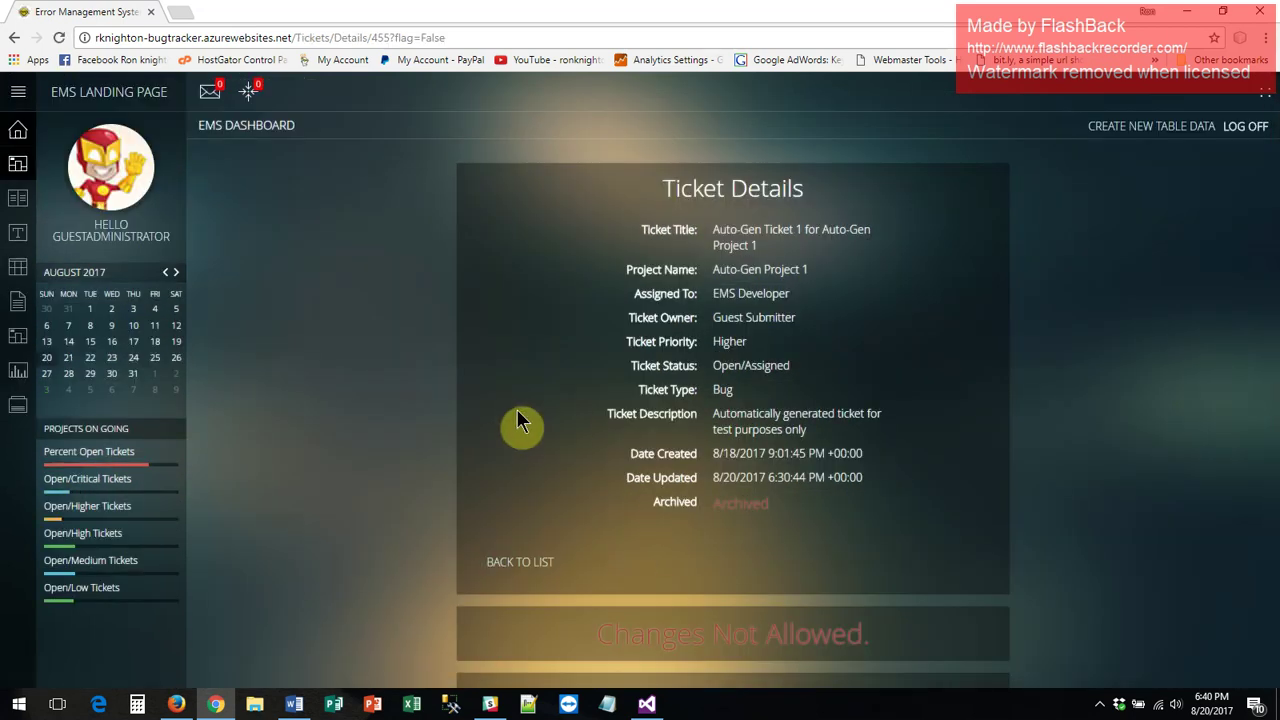
scroll(362, 372, down, 1)
scroll(364, 374, down, 1)
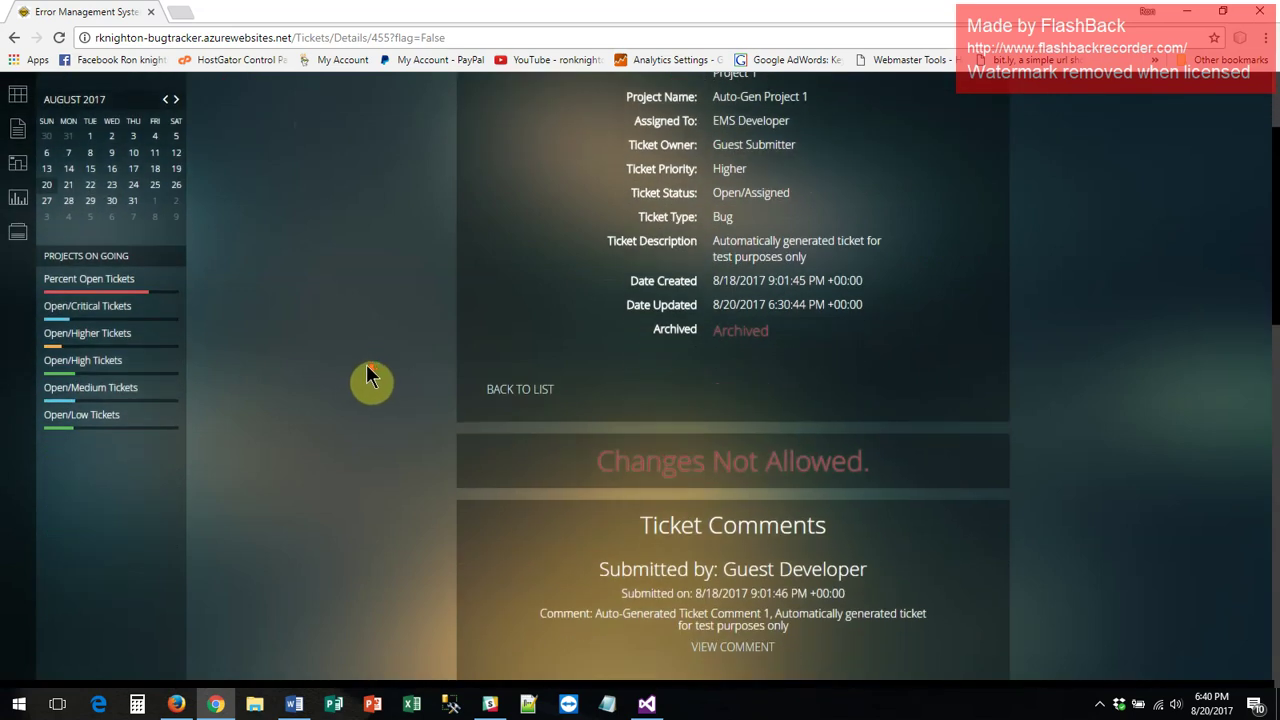
scroll(1146, 321, down, 1)
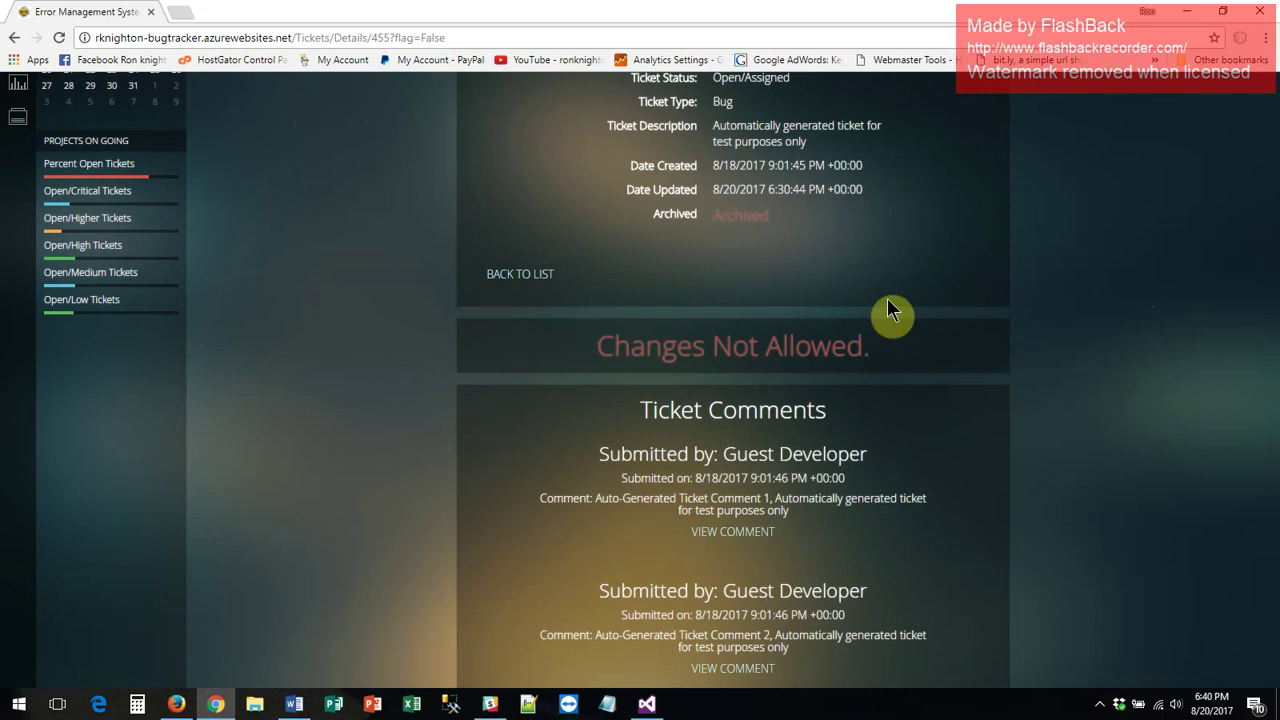
scroll(1131, 300, down, 1)
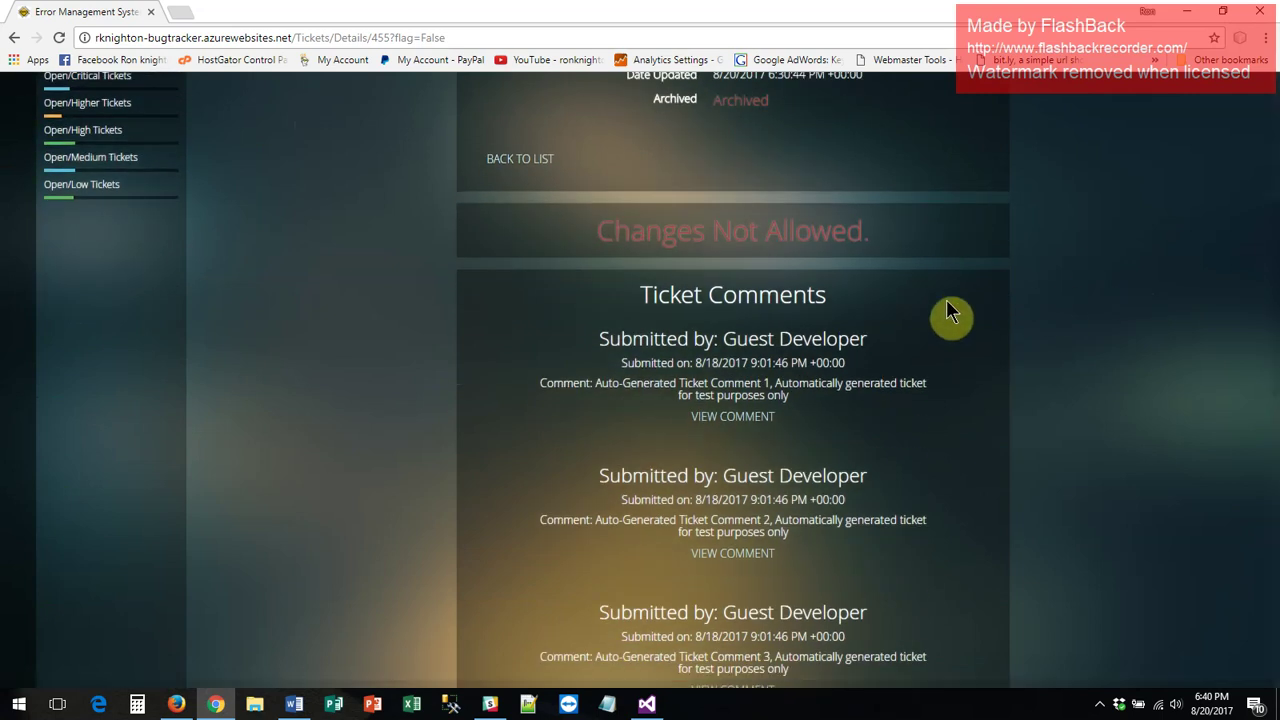
- View the details of the ticket's first comment and return to the ticket
scroll(1150, 312, down, 2)
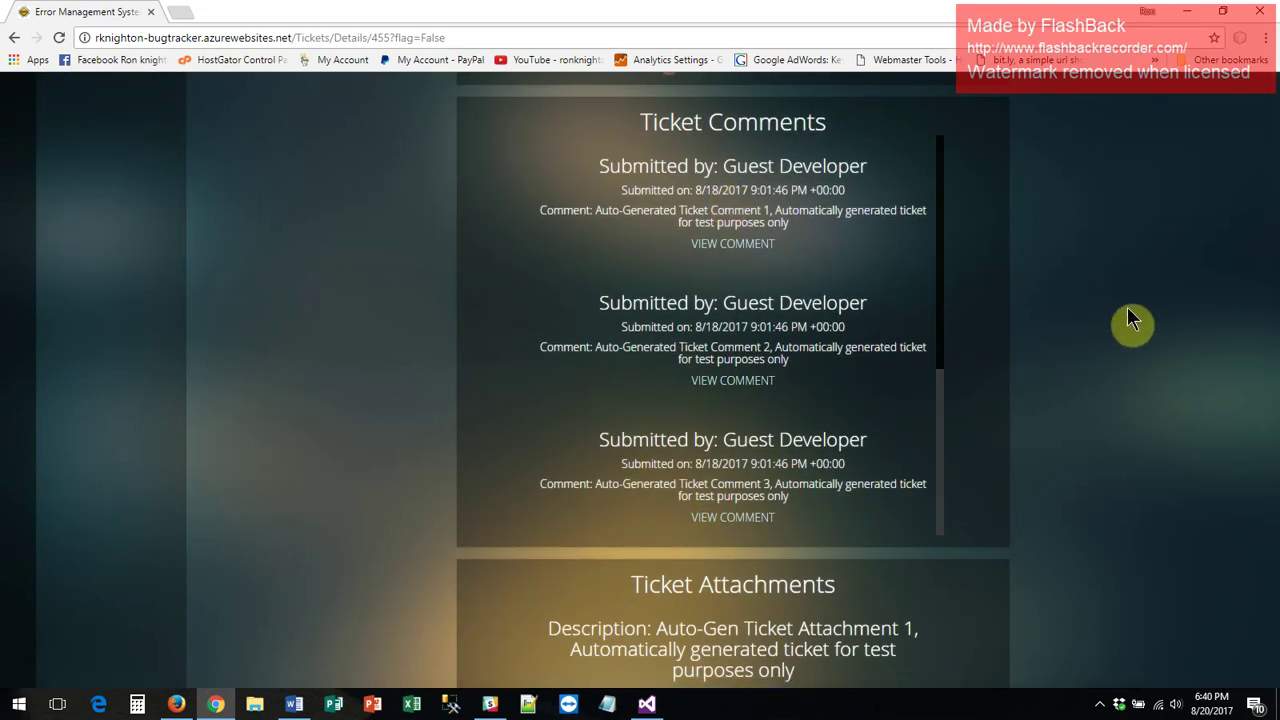
click(726, 246)
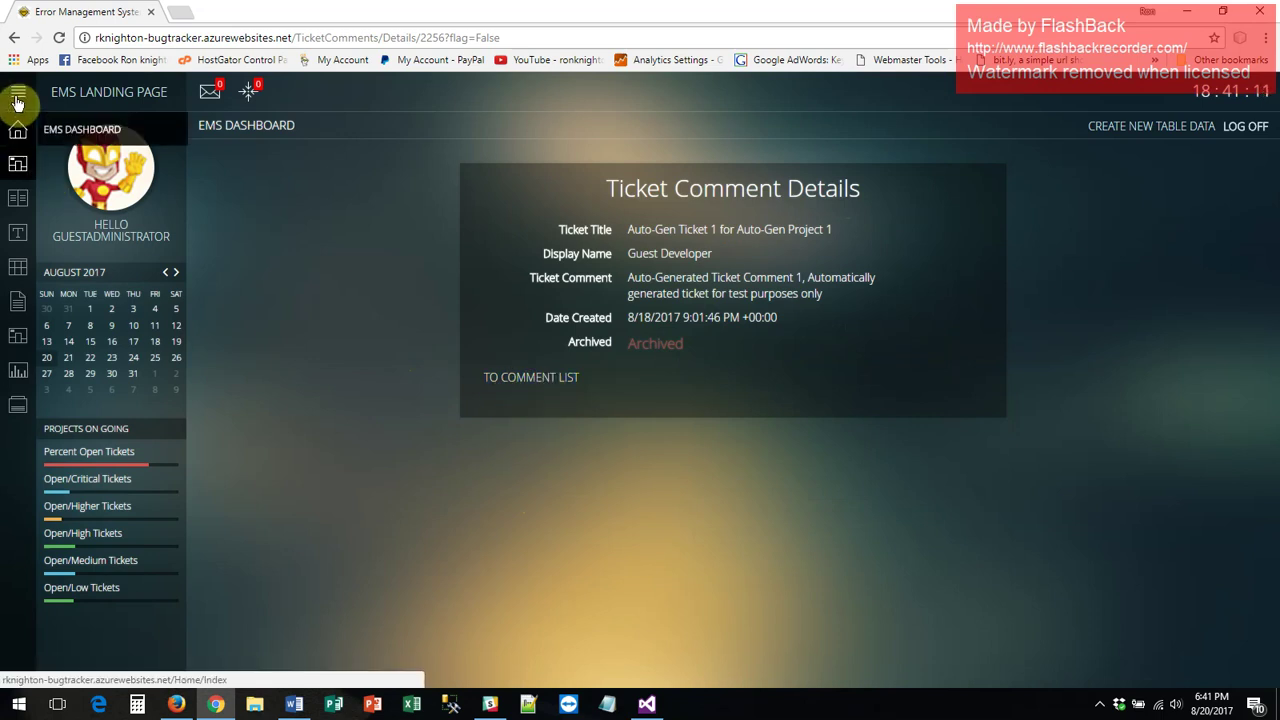
click(14, 37)
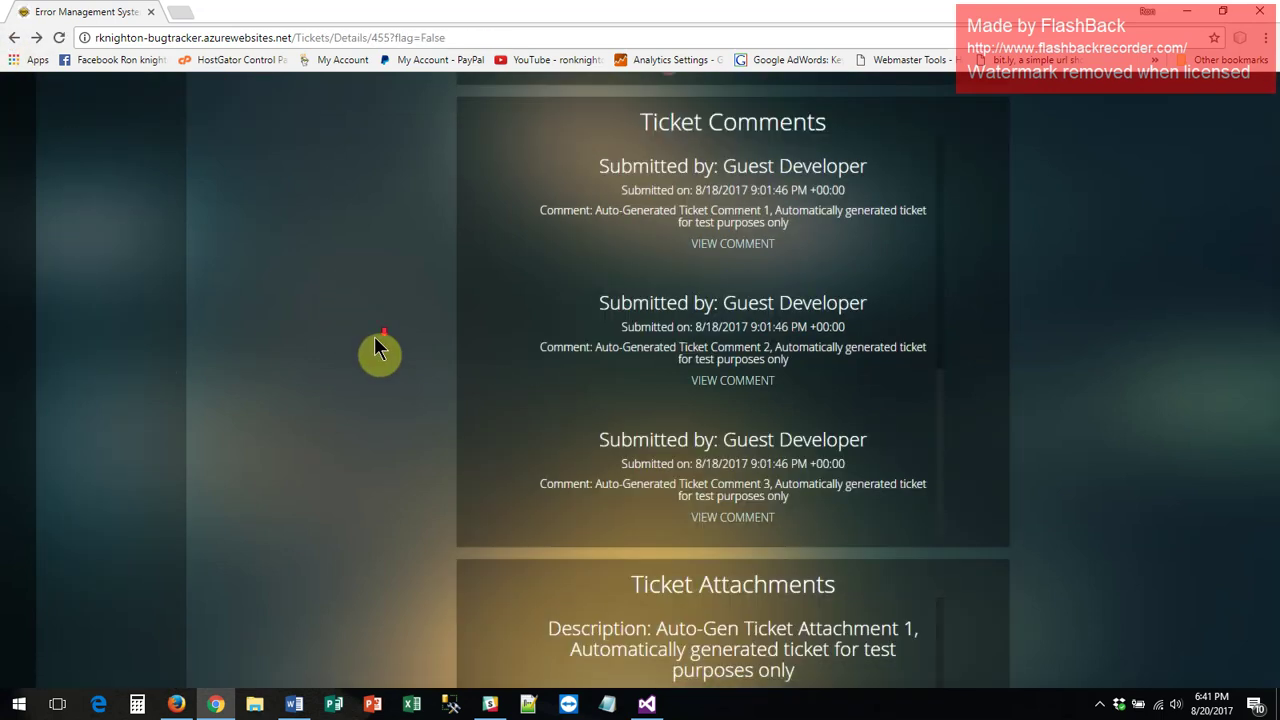
- View the ticket's first attachment, look through the displayed BugTracker-Deliverables-Week1.pdf, and return to the ticket
scroll(378, 345, down, 5)
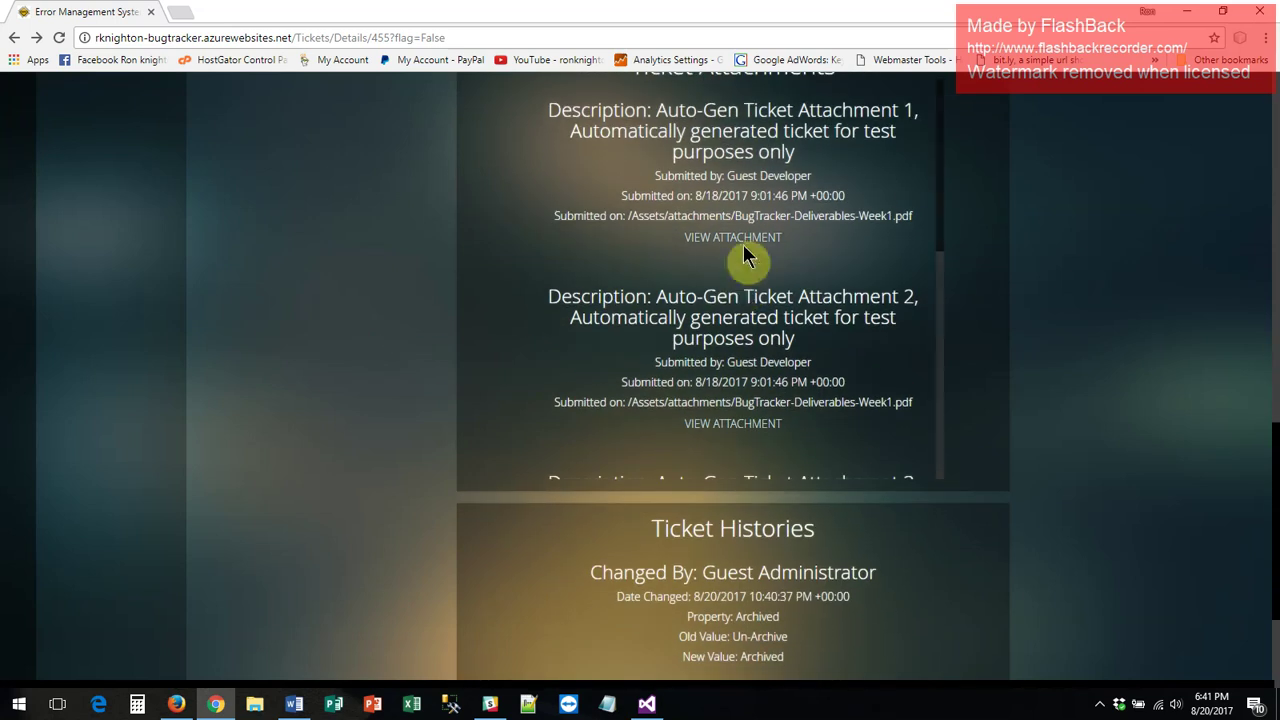
click(738, 240)
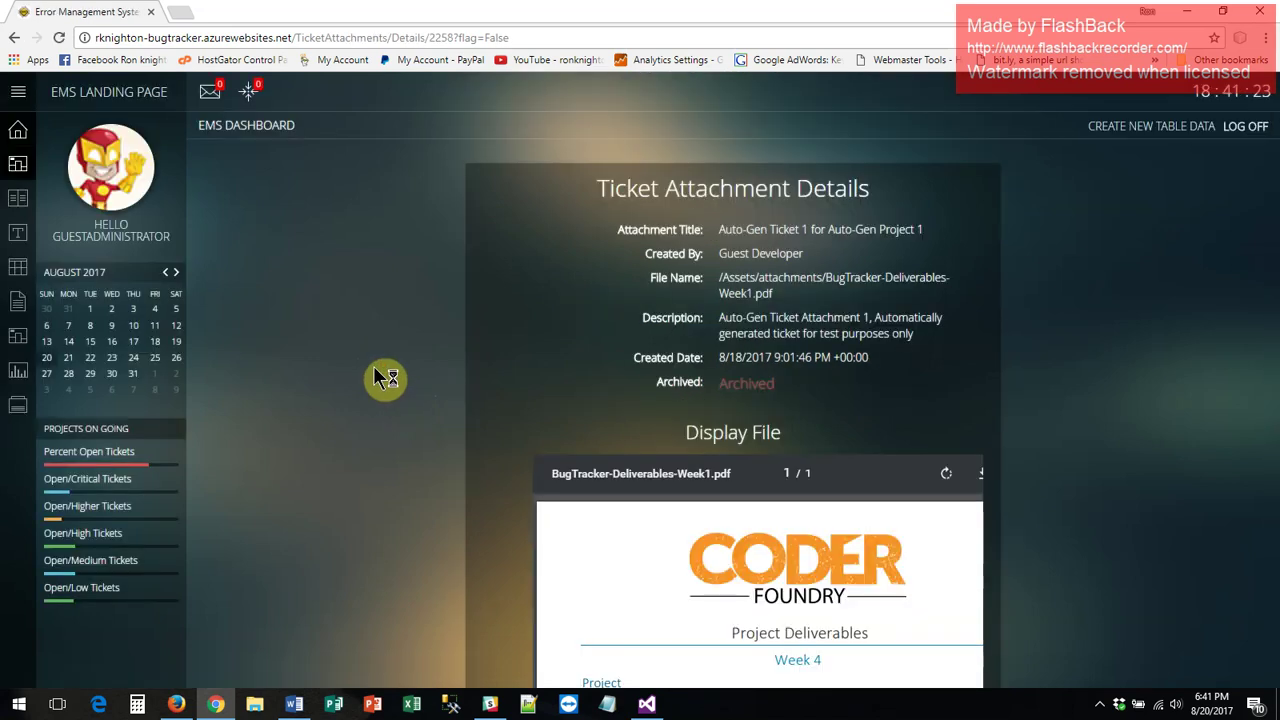
scroll(380, 372, down, 2)
scroll(383, 377, down, 4)
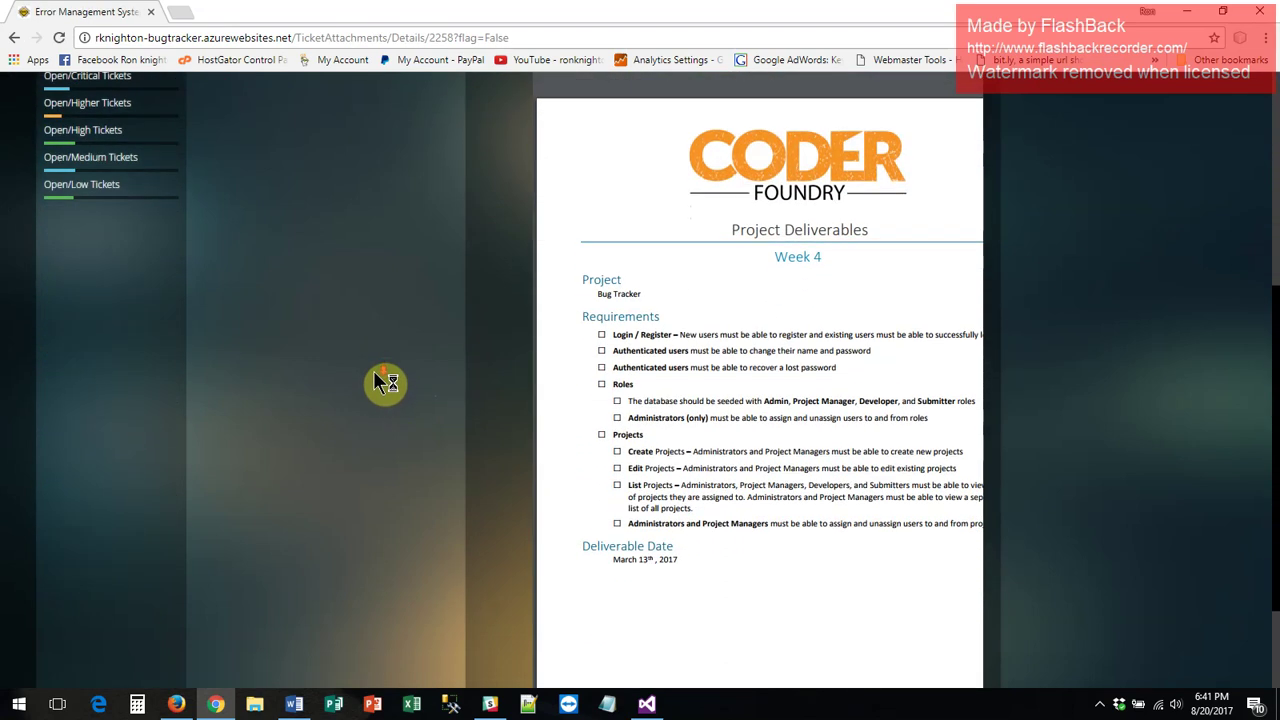
drag(603, 632, 646, 646)
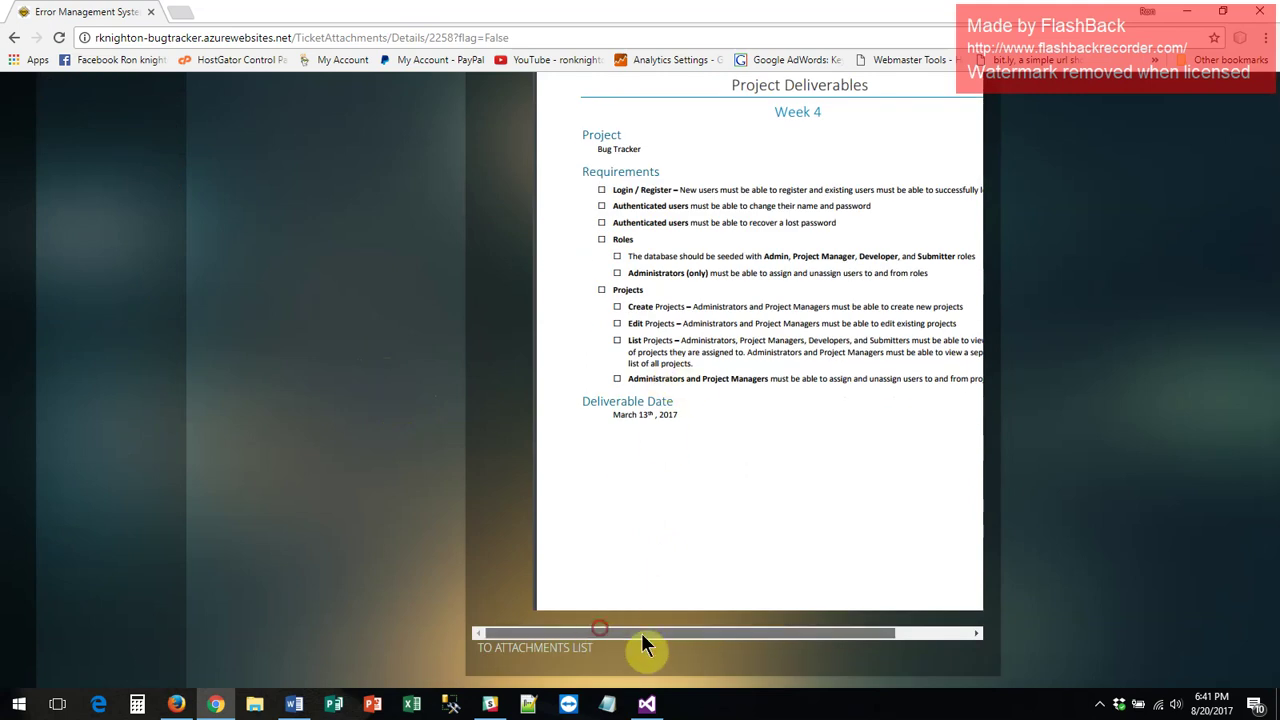
scroll(611, 511, up, 6)
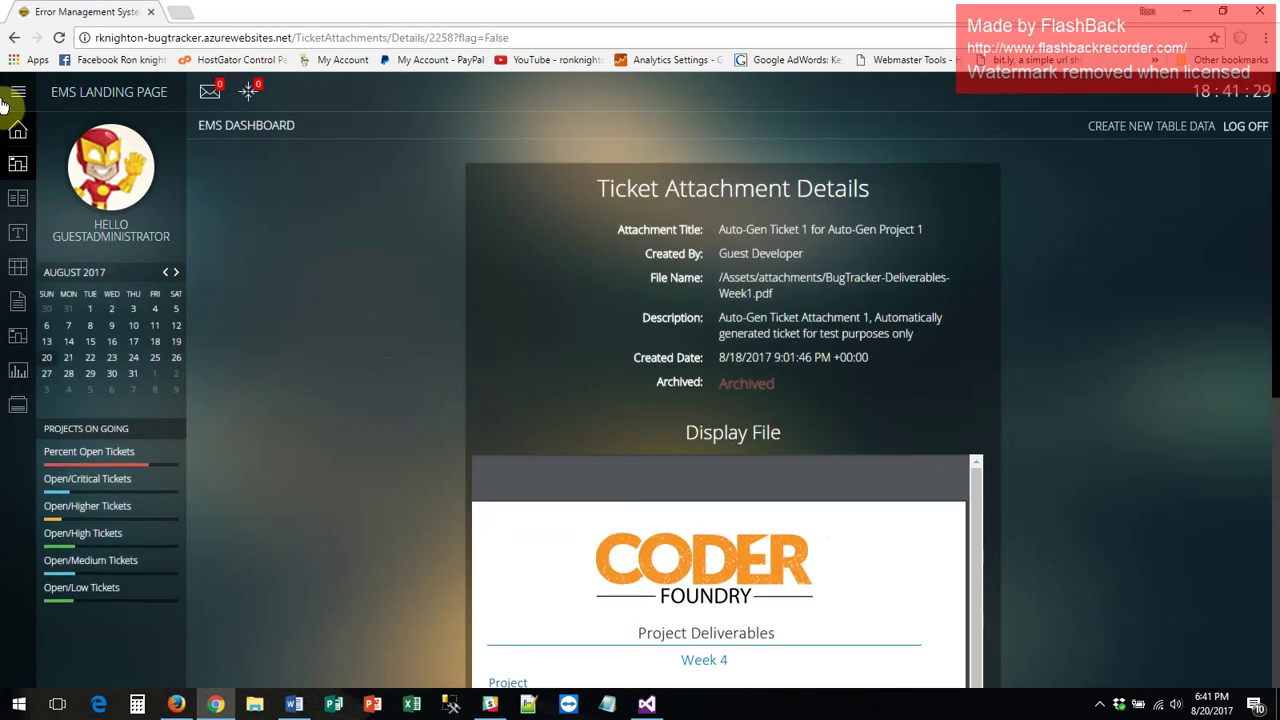
click(14, 37)
- Review the ticket's histories and notifications, and recheck its details and the section restricting changes
scroll(443, 314, down, 3)
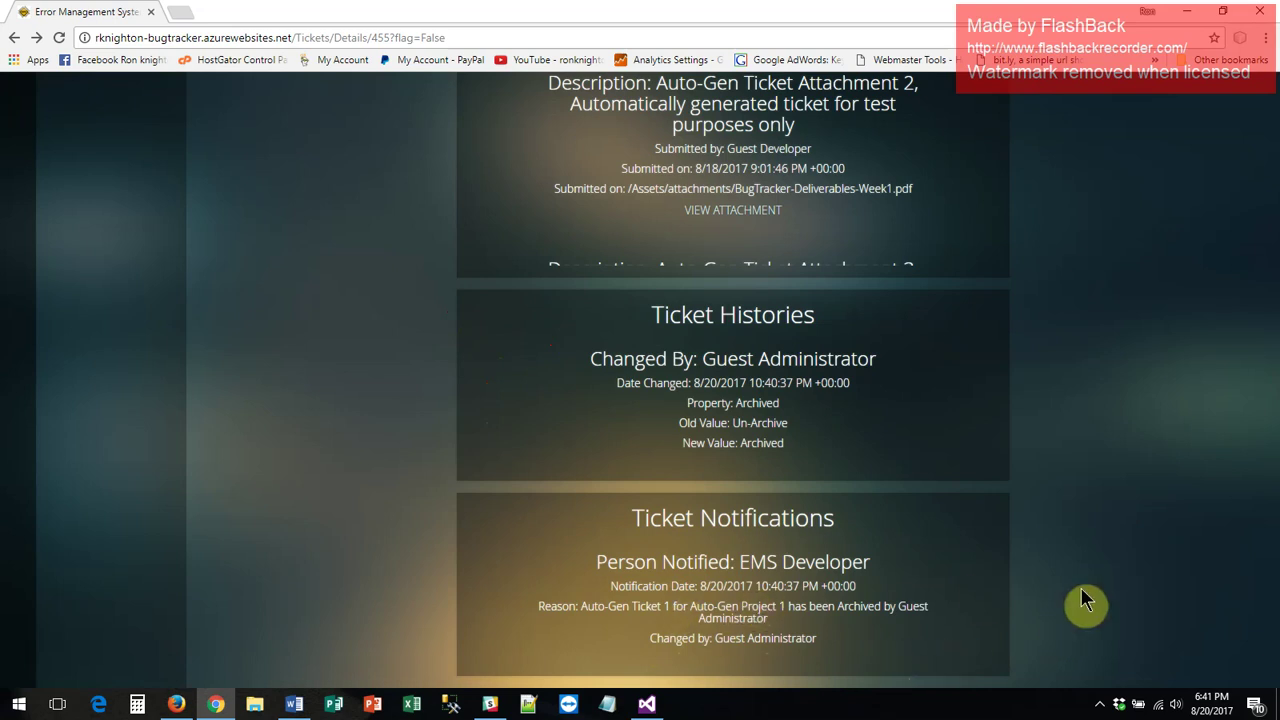
scroll(1090, 588, up, 10)
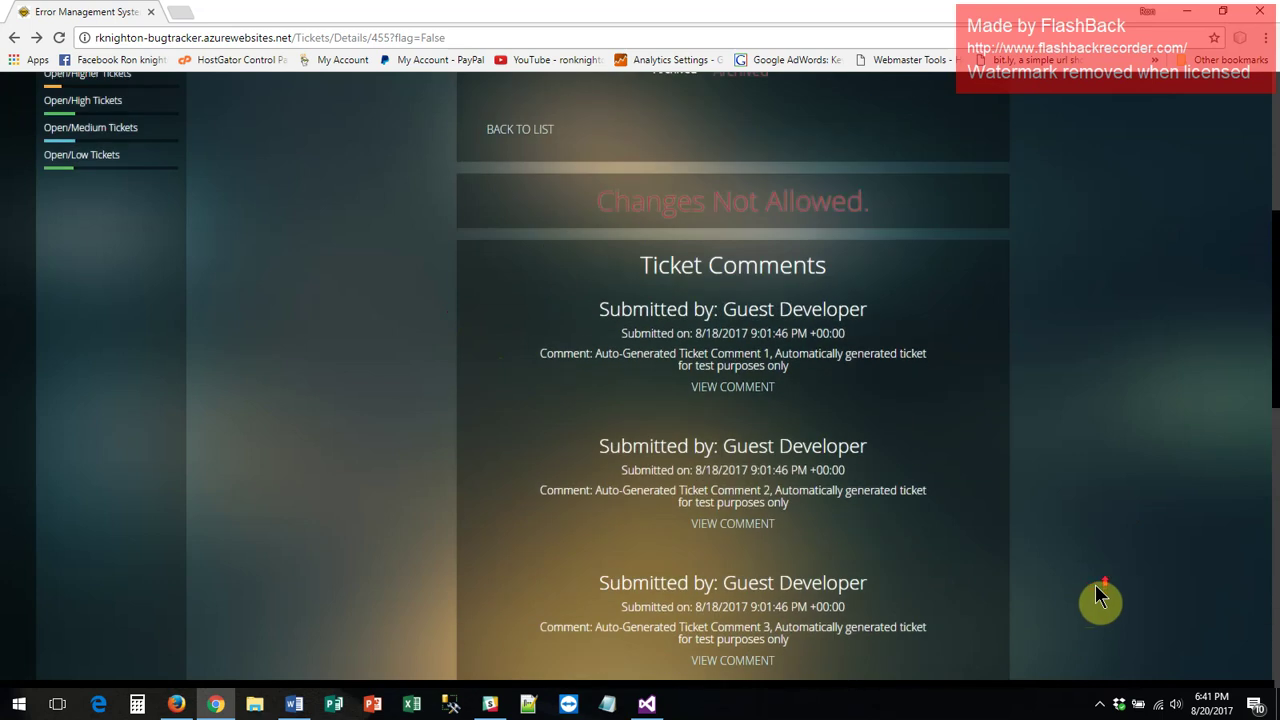
scroll(1095, 590, up, 2)
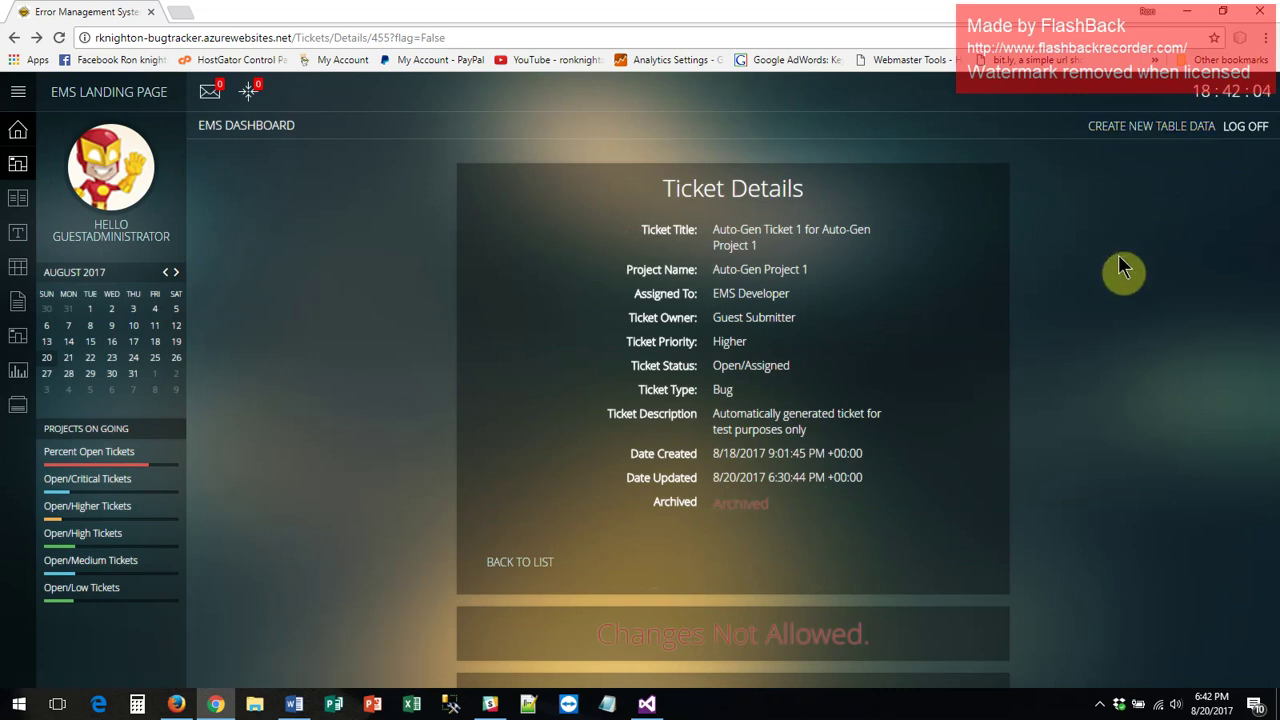
scroll(1118, 262, down, 2)
scroll(1118, 267, down, 1)
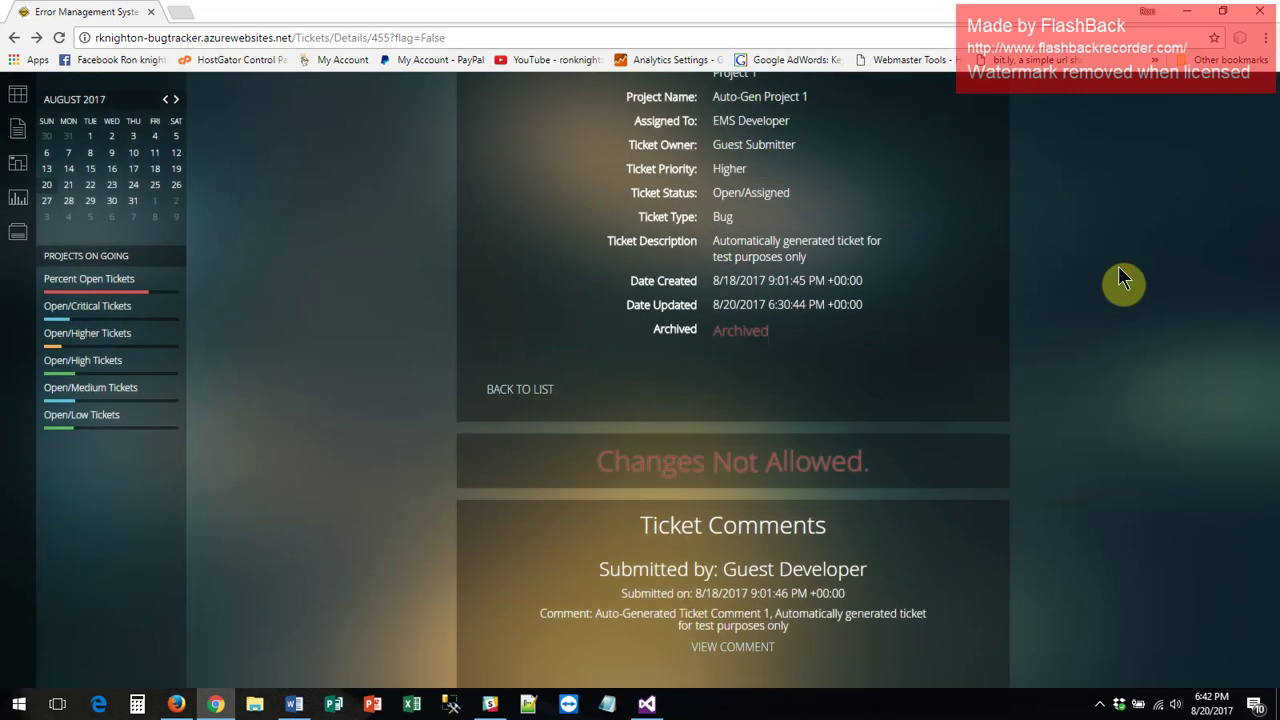
scroll(1118, 267, up, 2)
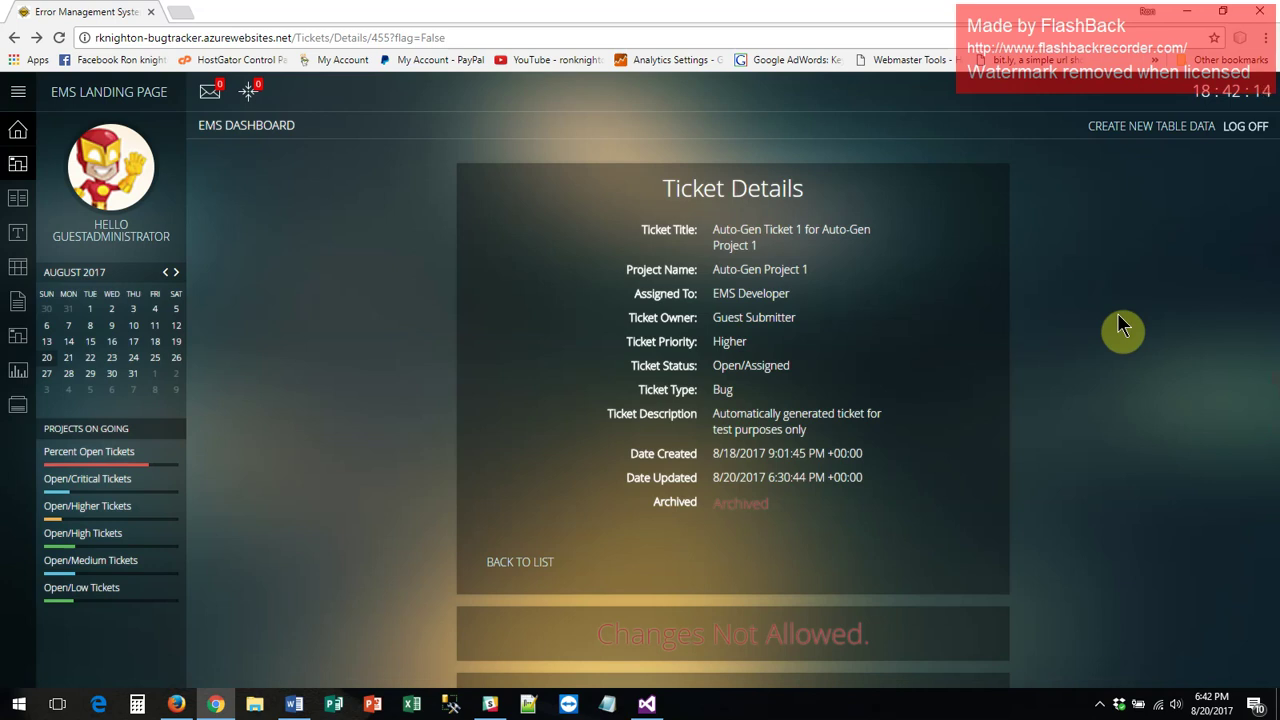
scroll(1119, 320, down, 2)
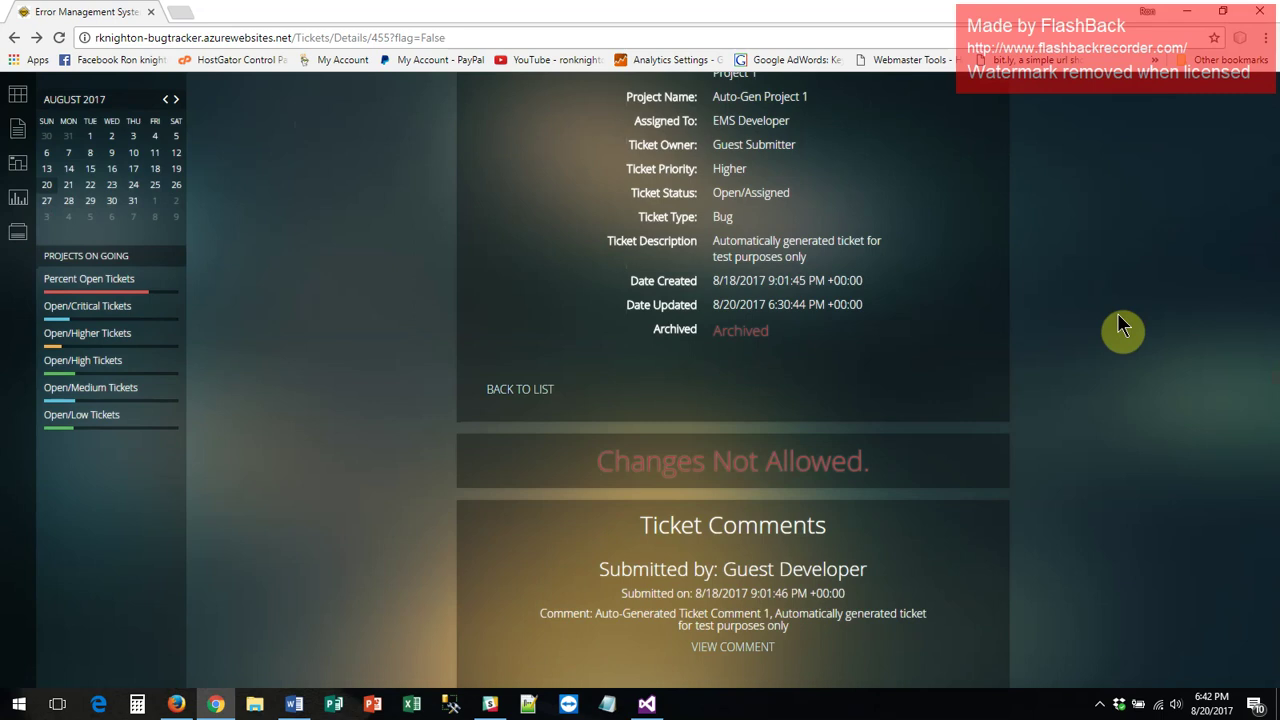
- Read the Auto-Generate Data description for creating new table data, and close it without generating anything
scroll(1117, 312, up, 2)
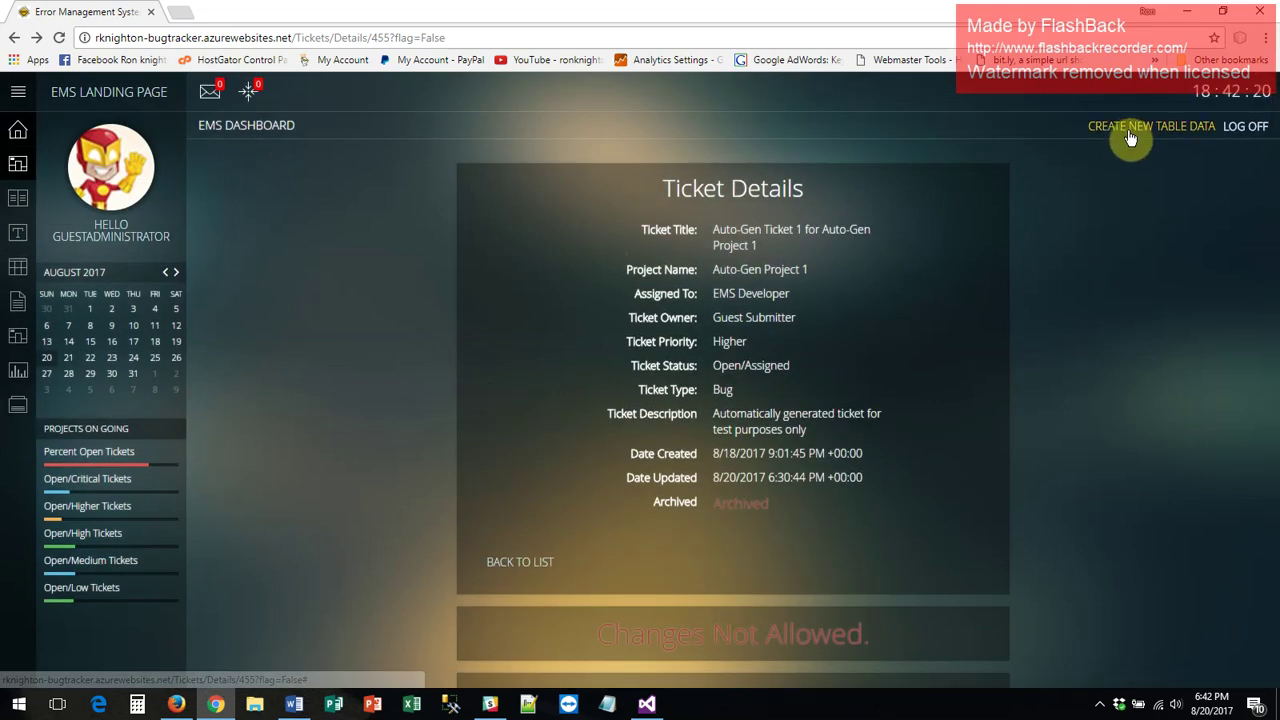
click(1130, 128)
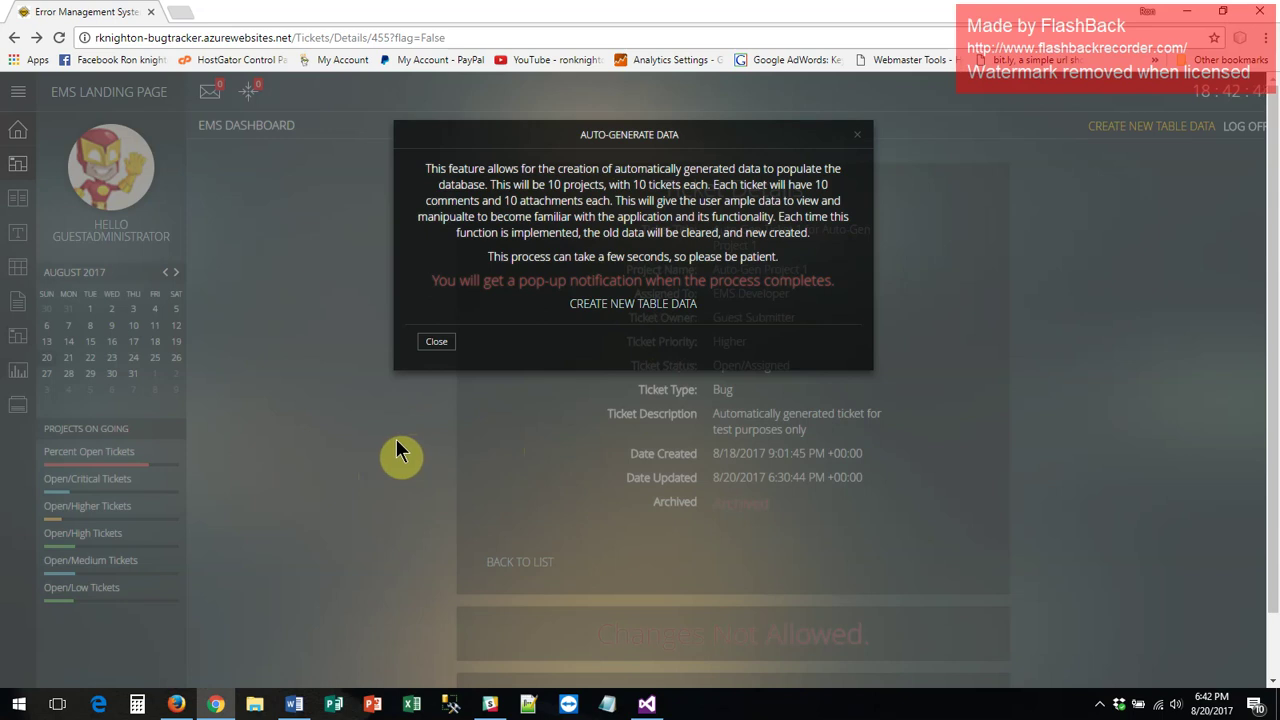
click(440, 345)
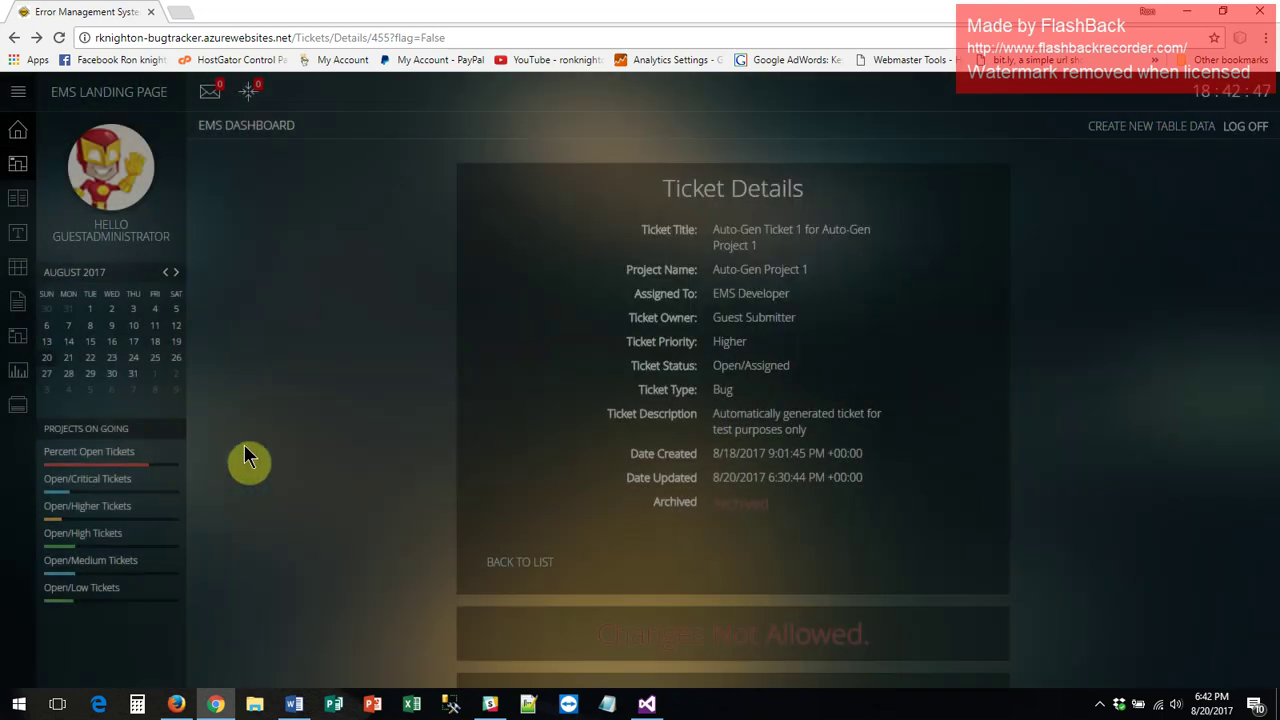
- Open the projects index and examine each project's users, tickets, archive status and available options
click(17, 197)
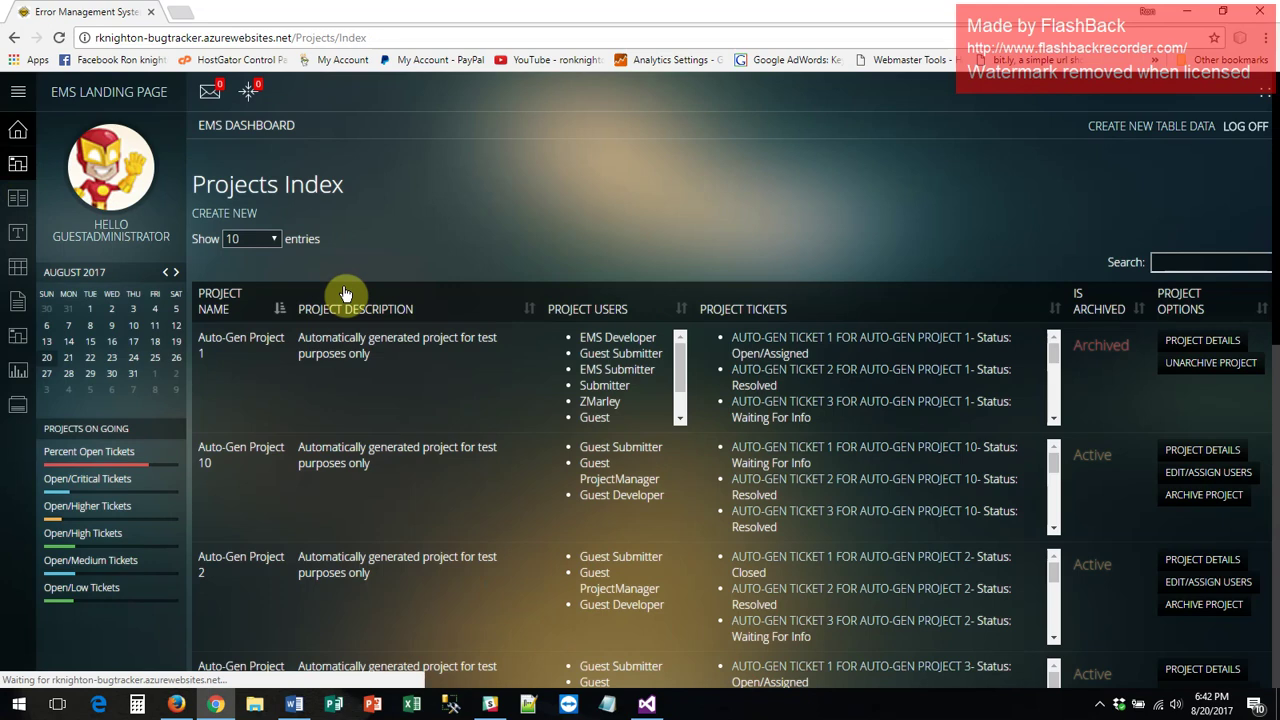
scroll(829, 229, down, 2)
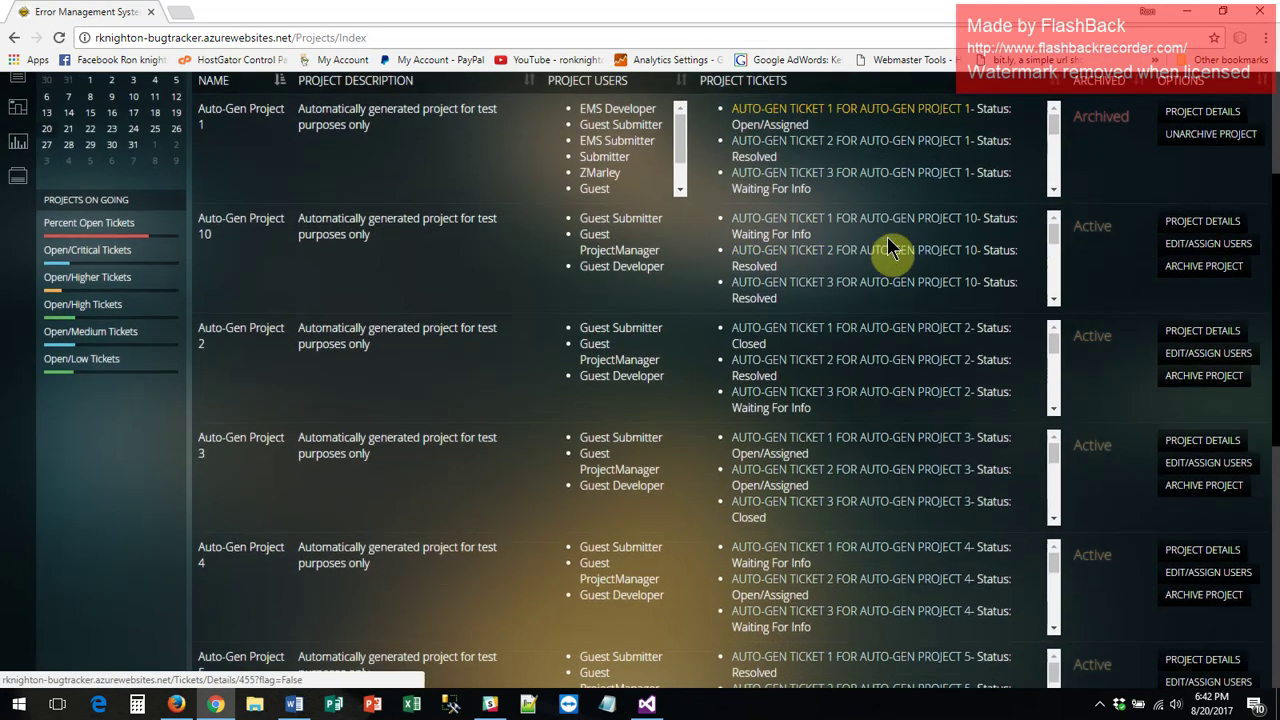
click(889, 260)
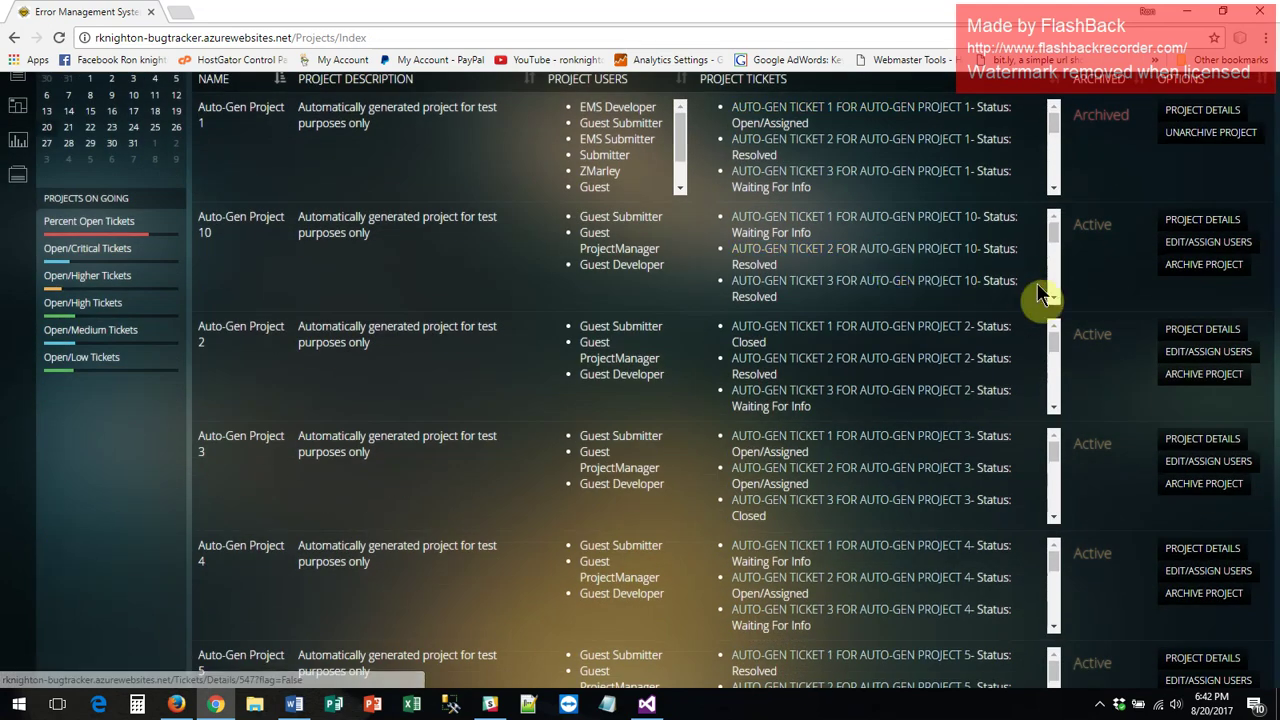
scroll(1274, 158, up, 1)
scroll(1274, 158, up, 1)
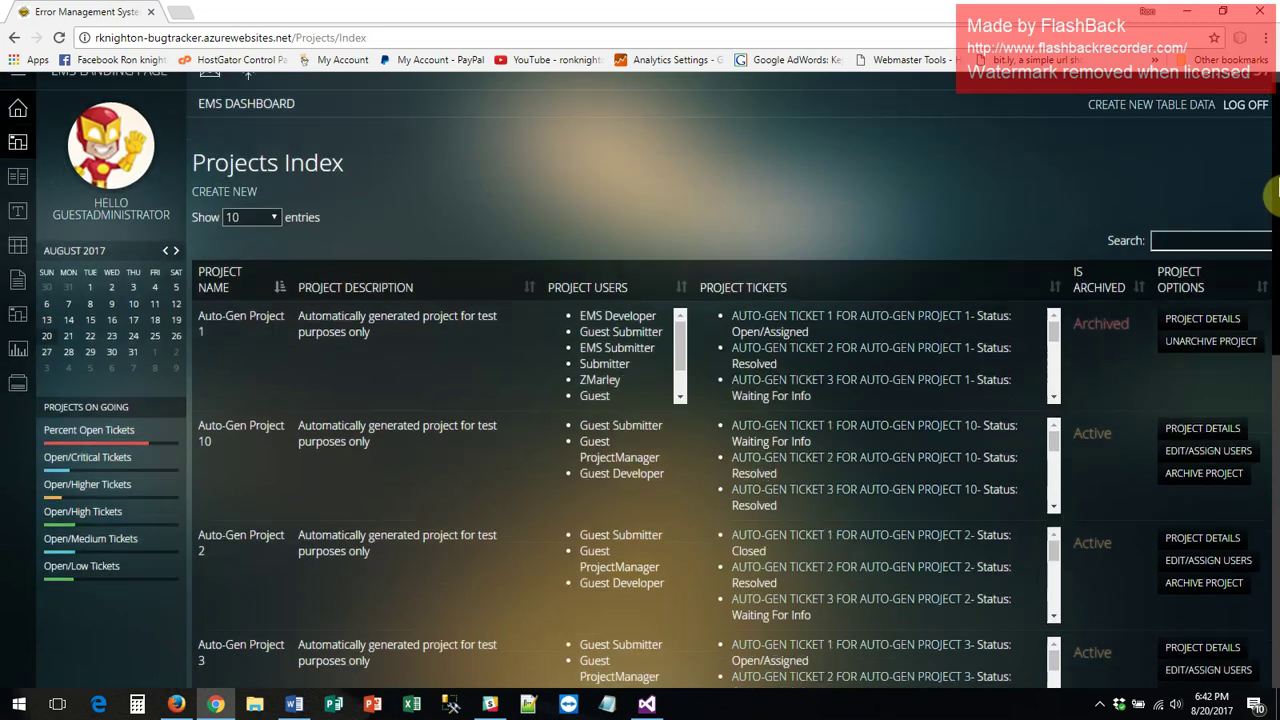
scroll(894, 294, down, 1)
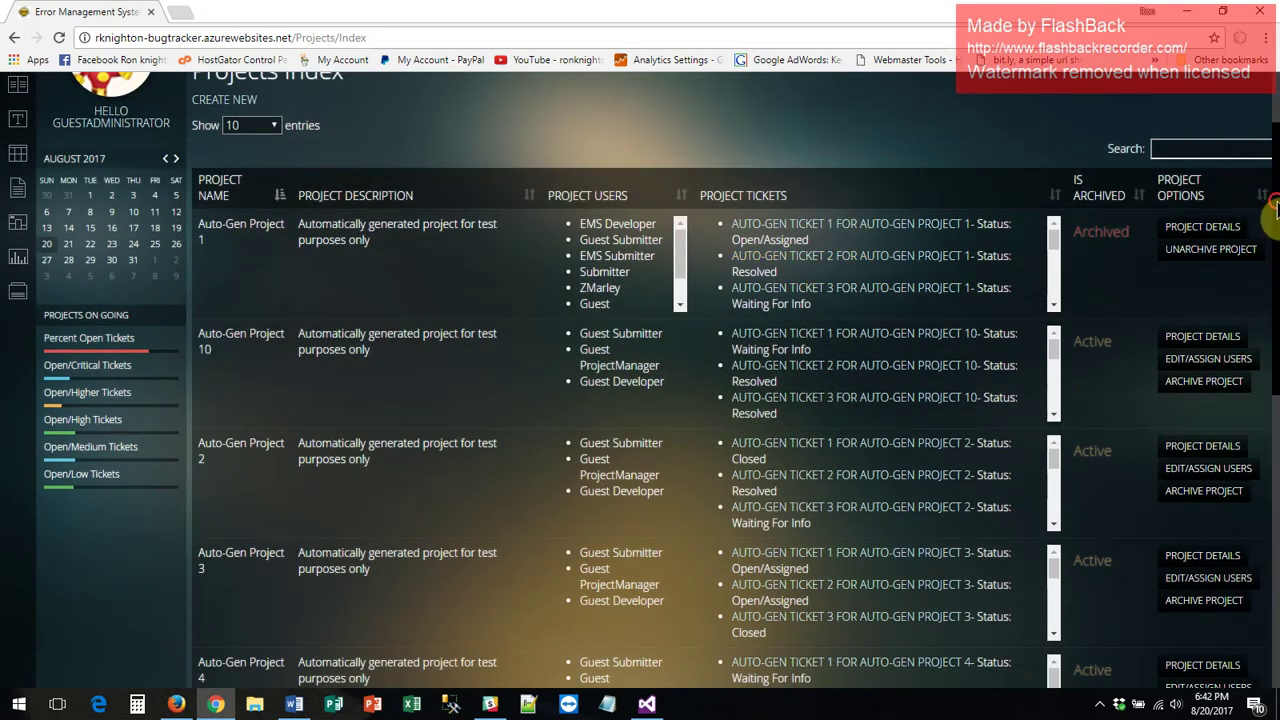
scroll(1275, 205, down, 1)
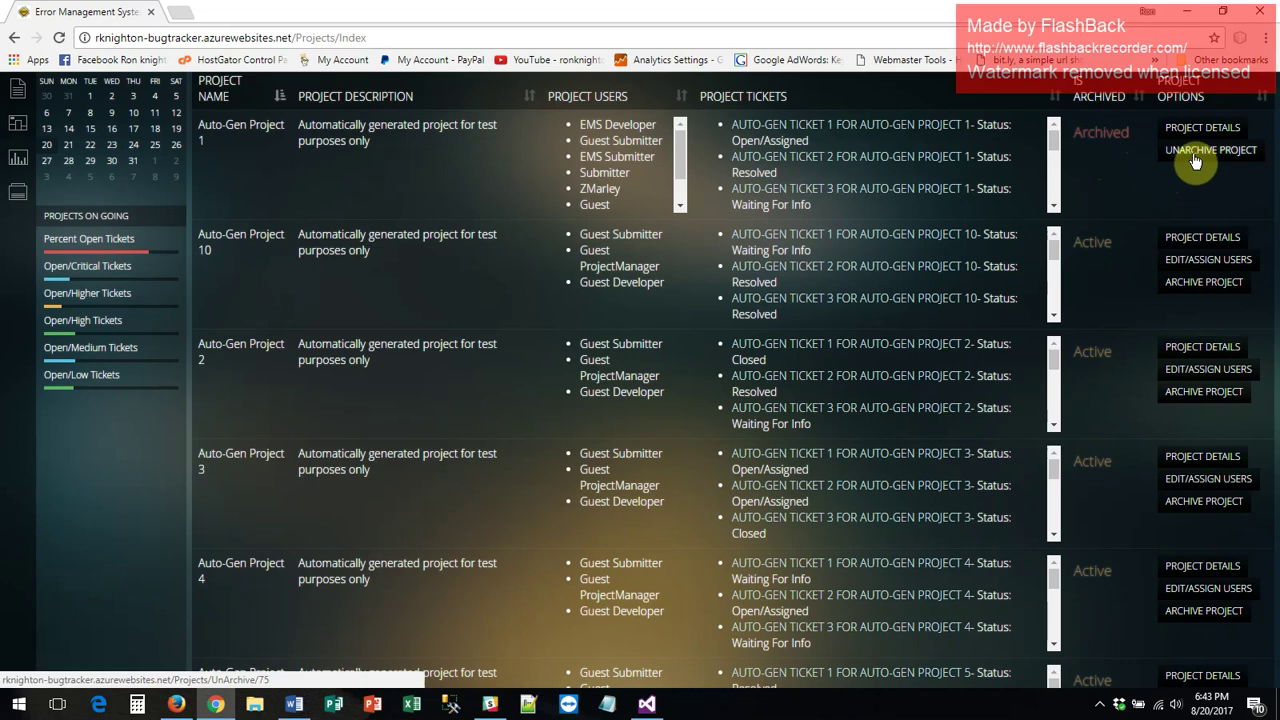
- Open Auto-Gen Project 10 for editing, review its project manager, developer and submitter choices, and return to the projects index without saving
click(1200, 265)
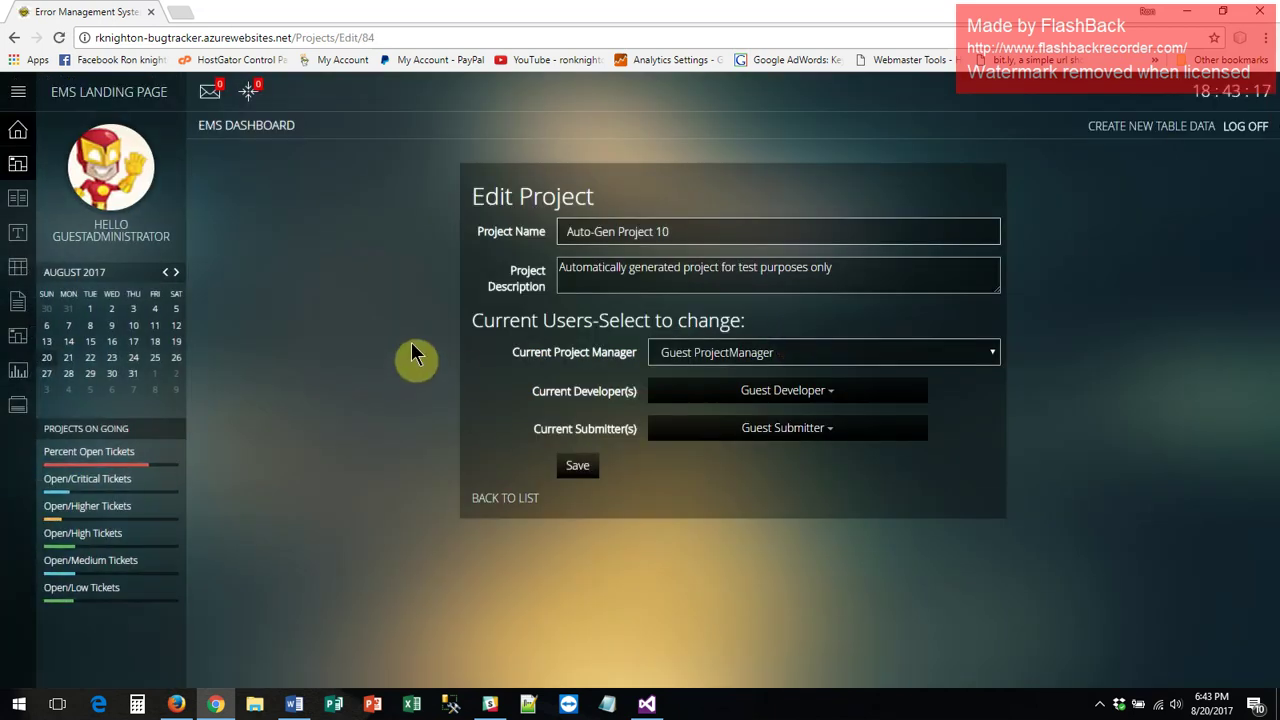
click(993, 358)
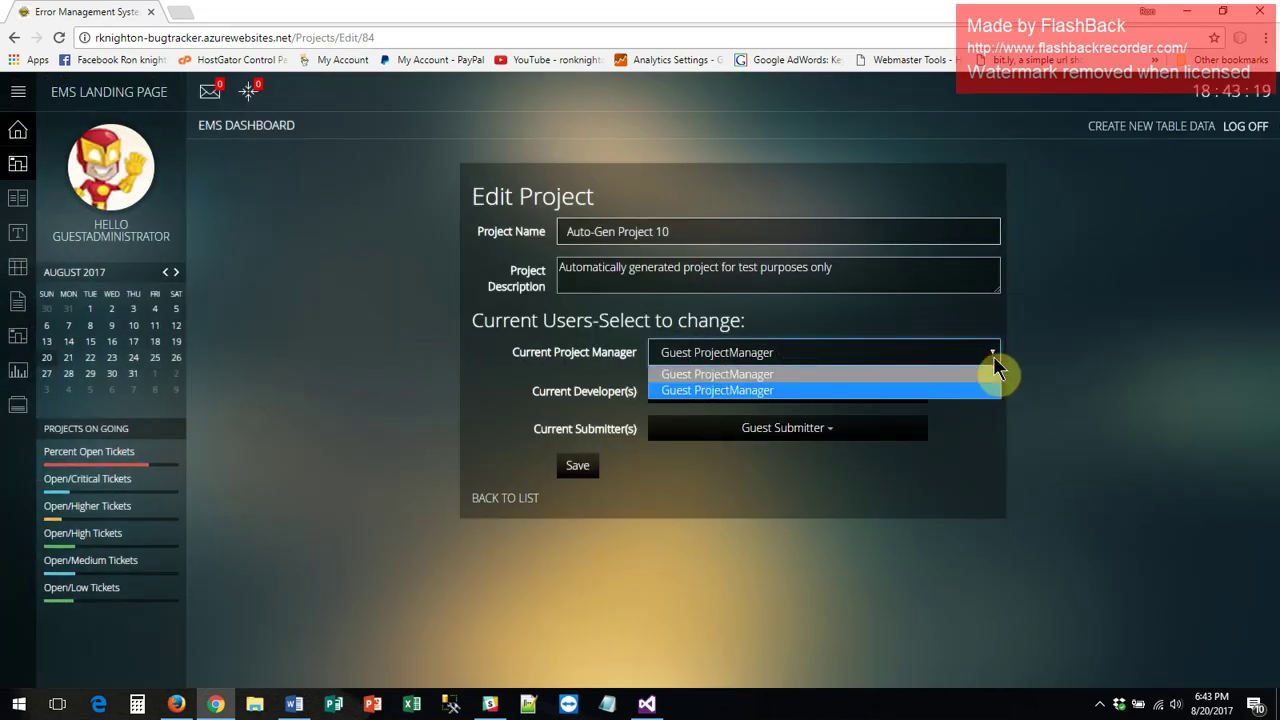
click(996, 370)
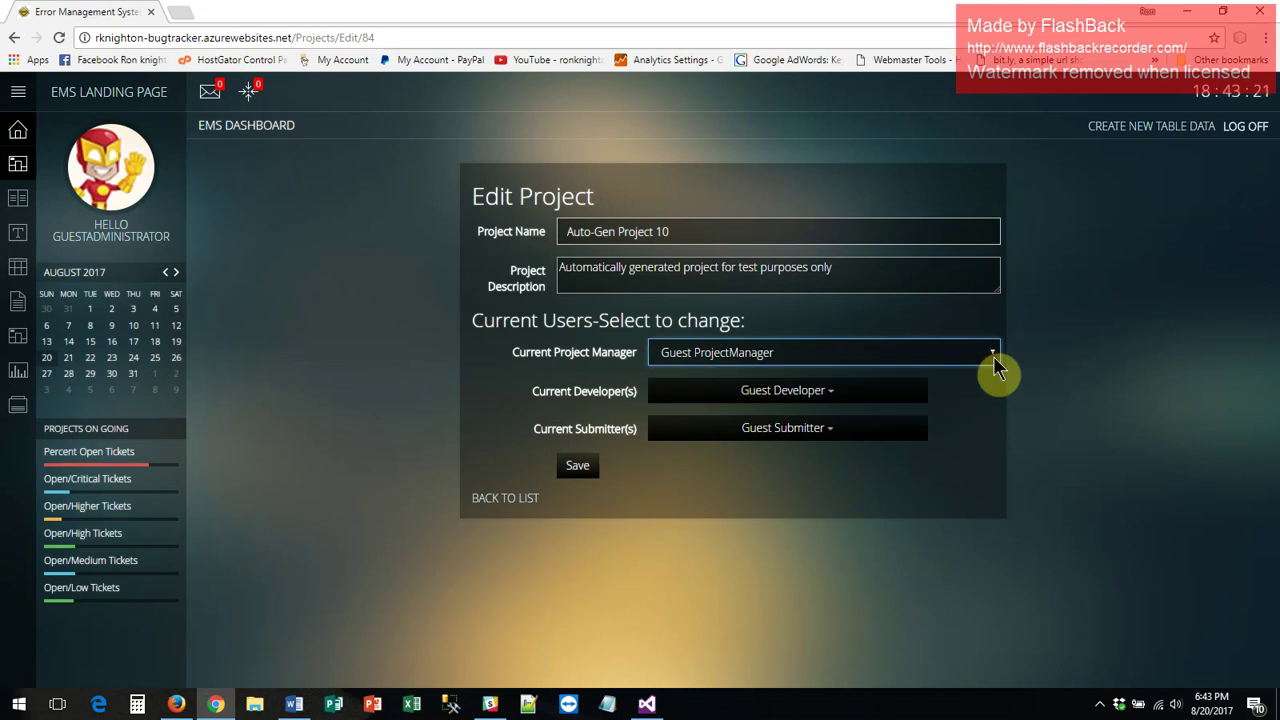
click(831, 395)
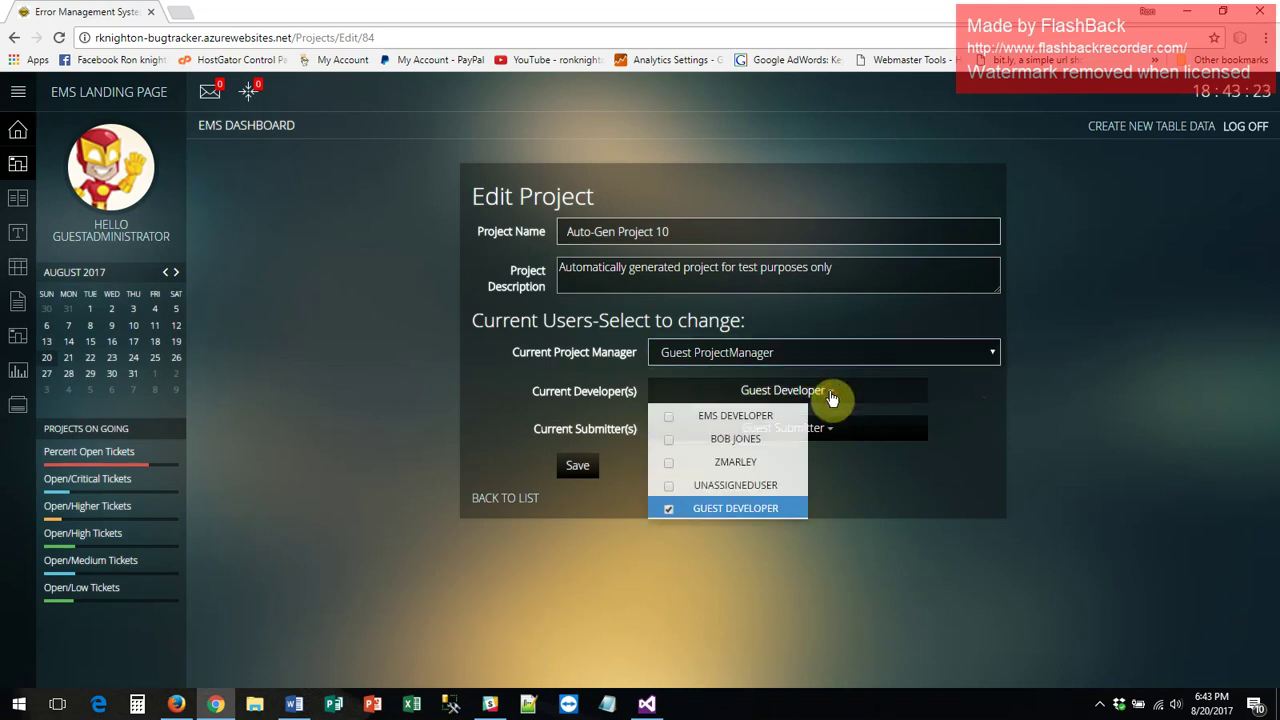
click(831, 395)
click(829, 429)
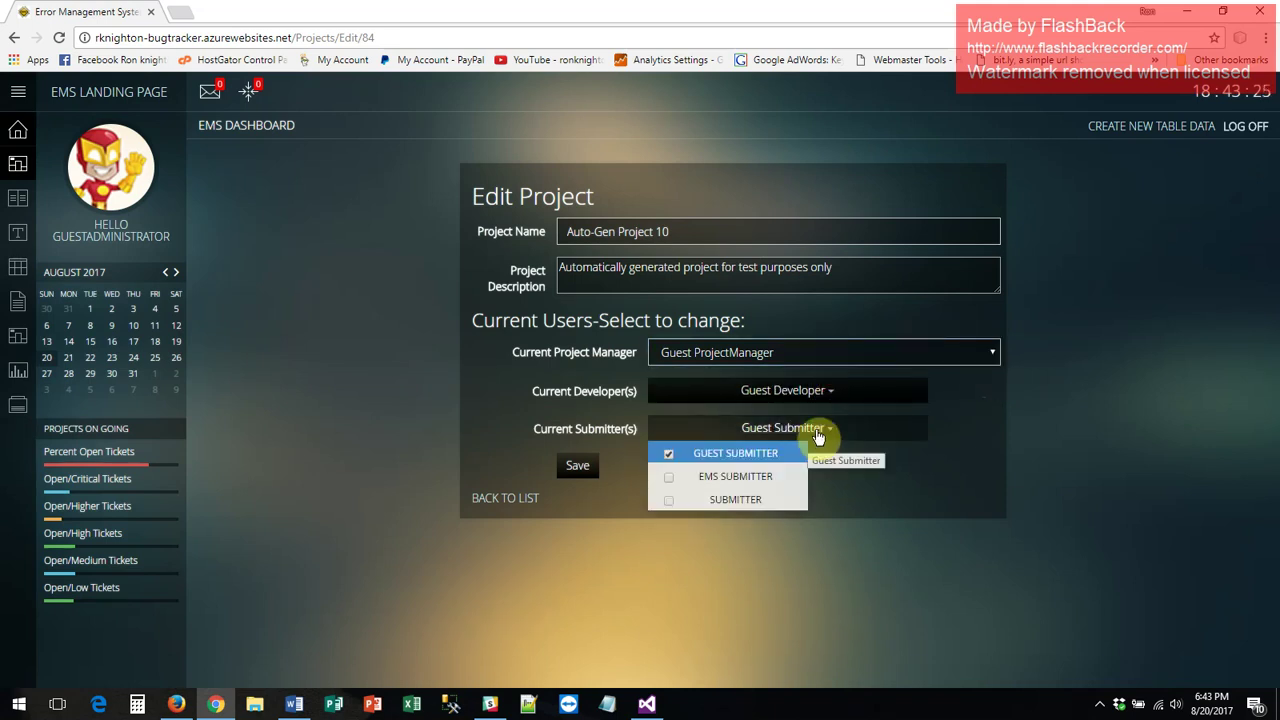
click(814, 434)
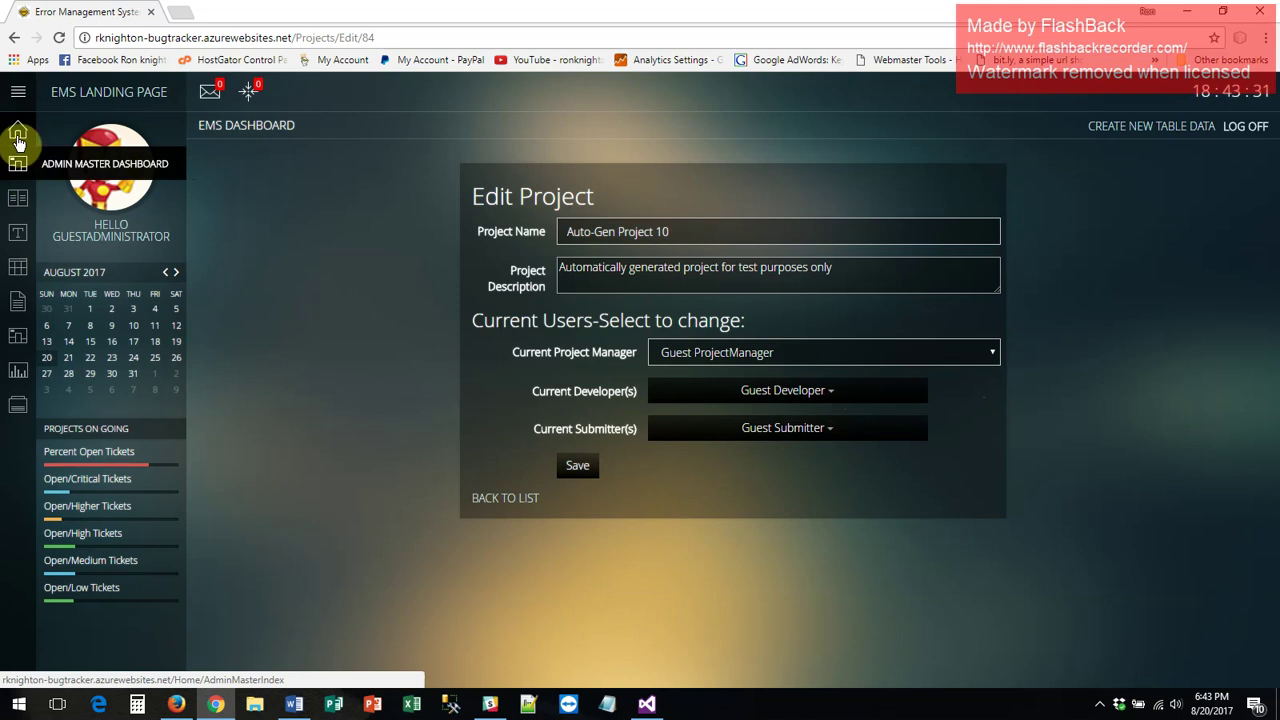
click(13, 38)
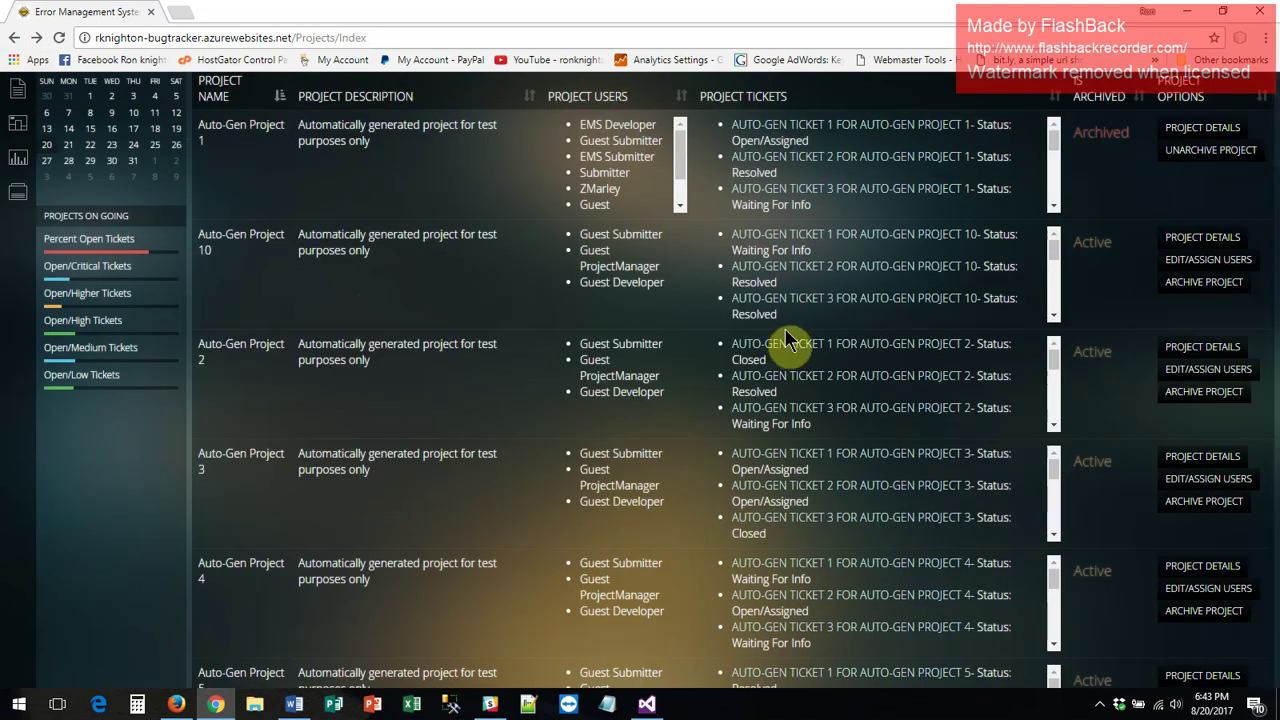
- Look through the tickets listed under Auto-Gen Project 10 and the rest of the projects index
scroll(1033, 301, down, 3)
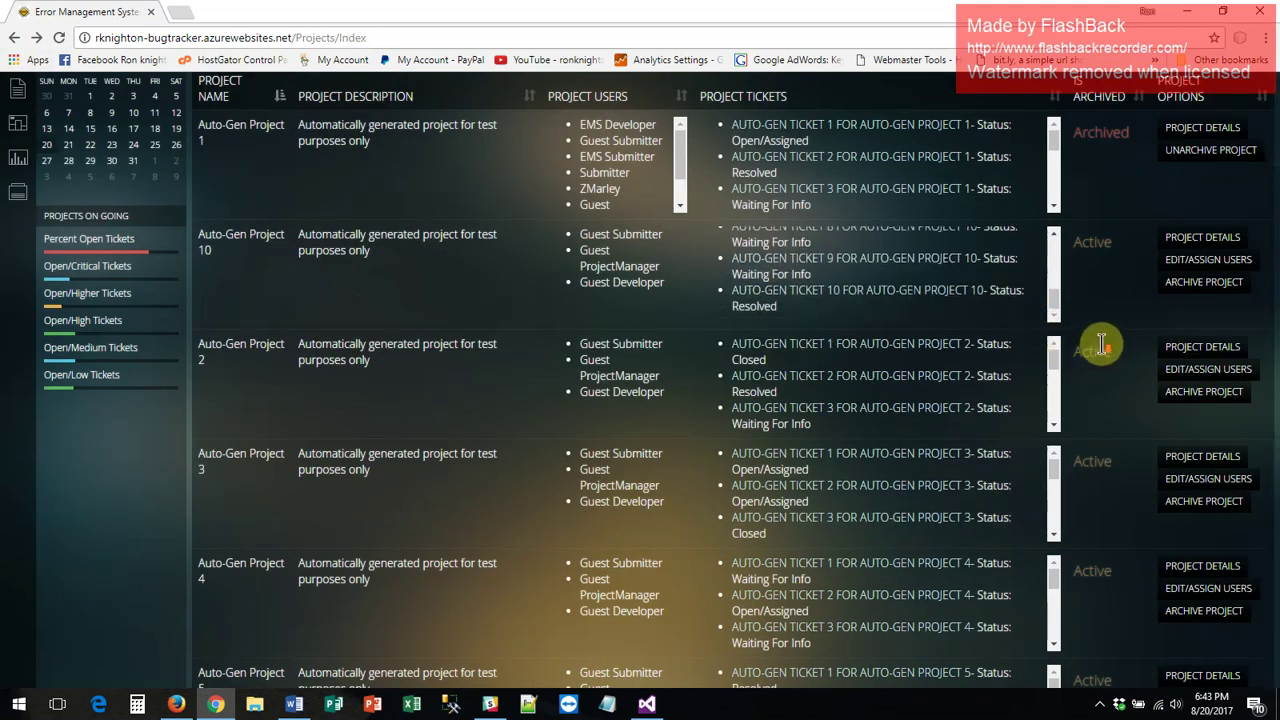
drag(1274, 300, 1275, 475)
scroll(180, 330, up, 8)
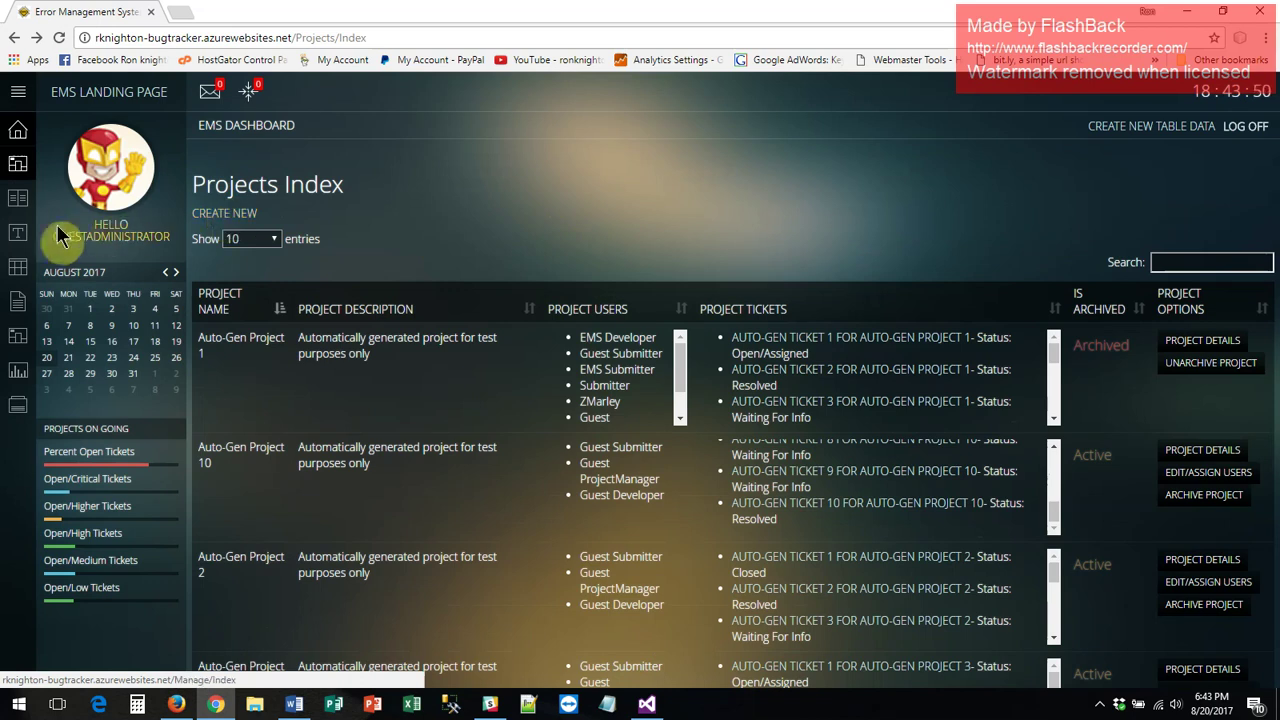
- Open the tickets index and review the tickets' assignments, priorities, statuses, dates and archive state
click(18, 236)
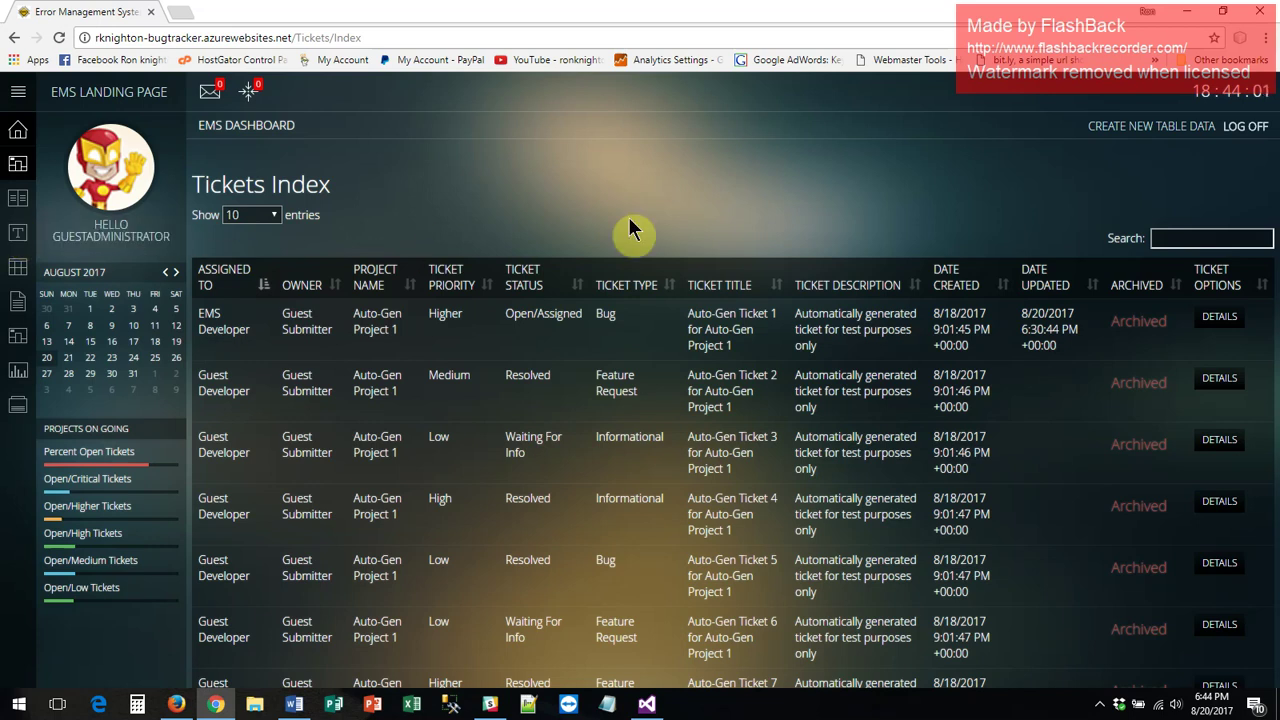
scroll(630, 228, down, 1)
scroll(630, 228, down, 1)
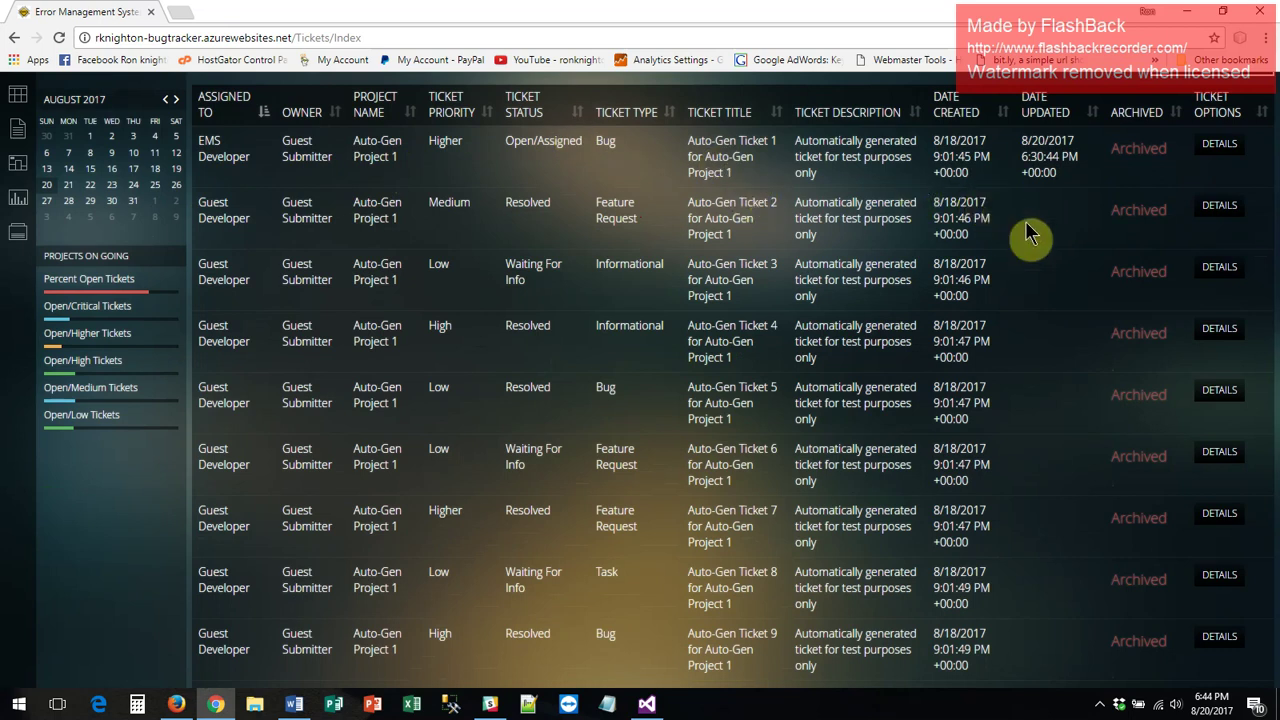
scroll(1046, 231, down, 1)
scroll(1046, 231, up, 3)
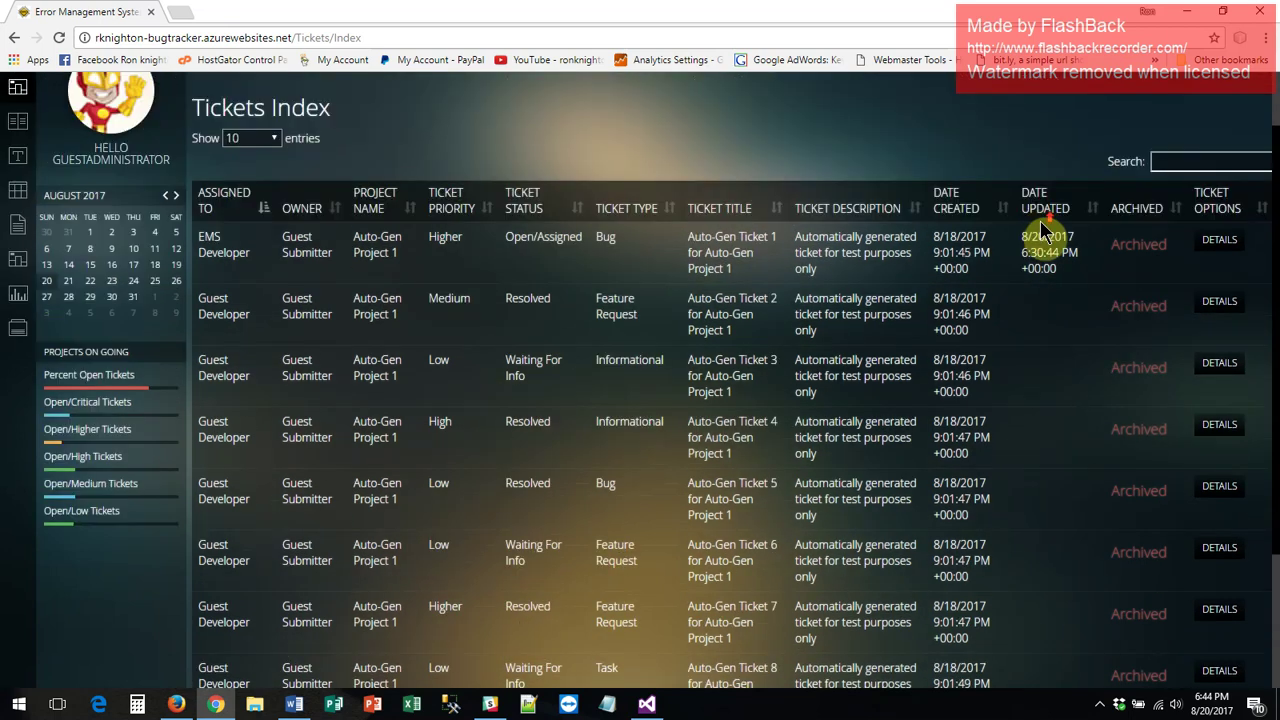
scroll(1116, 232, down, 2)
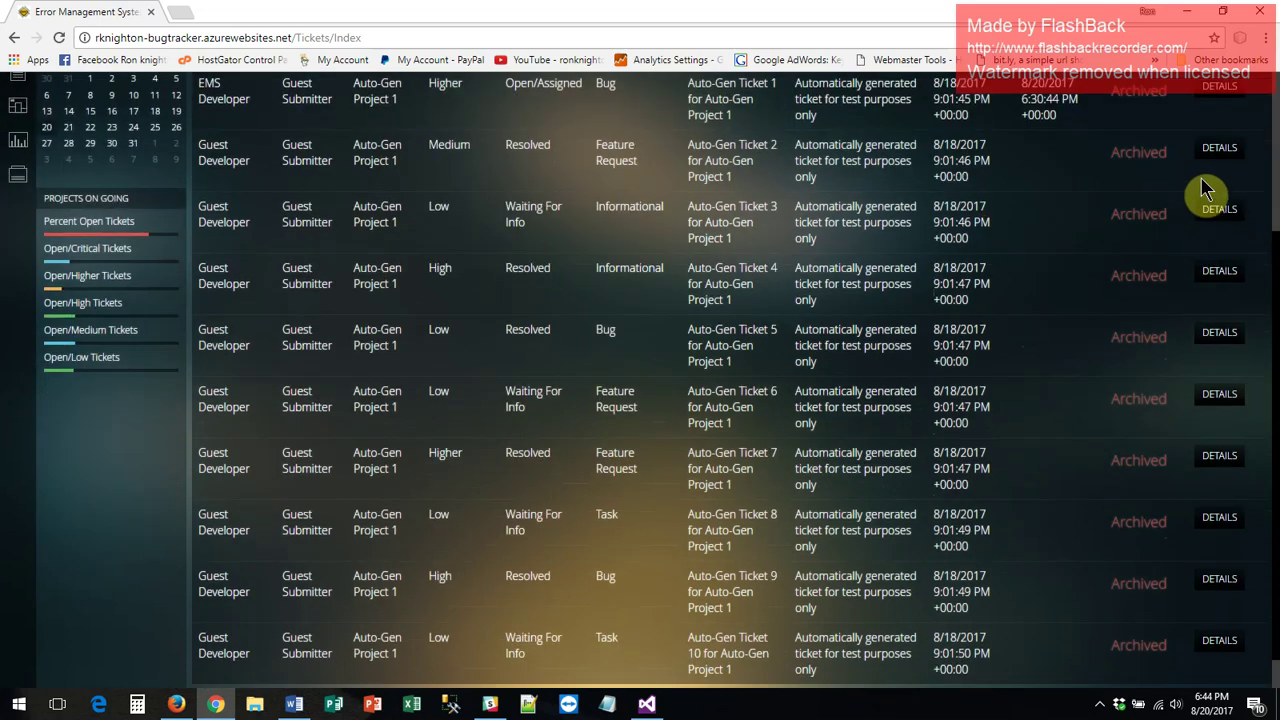
- View the details and comments of Auto-Gen Ticket 2 for Auto-Gen Project 1
click(1219, 149)
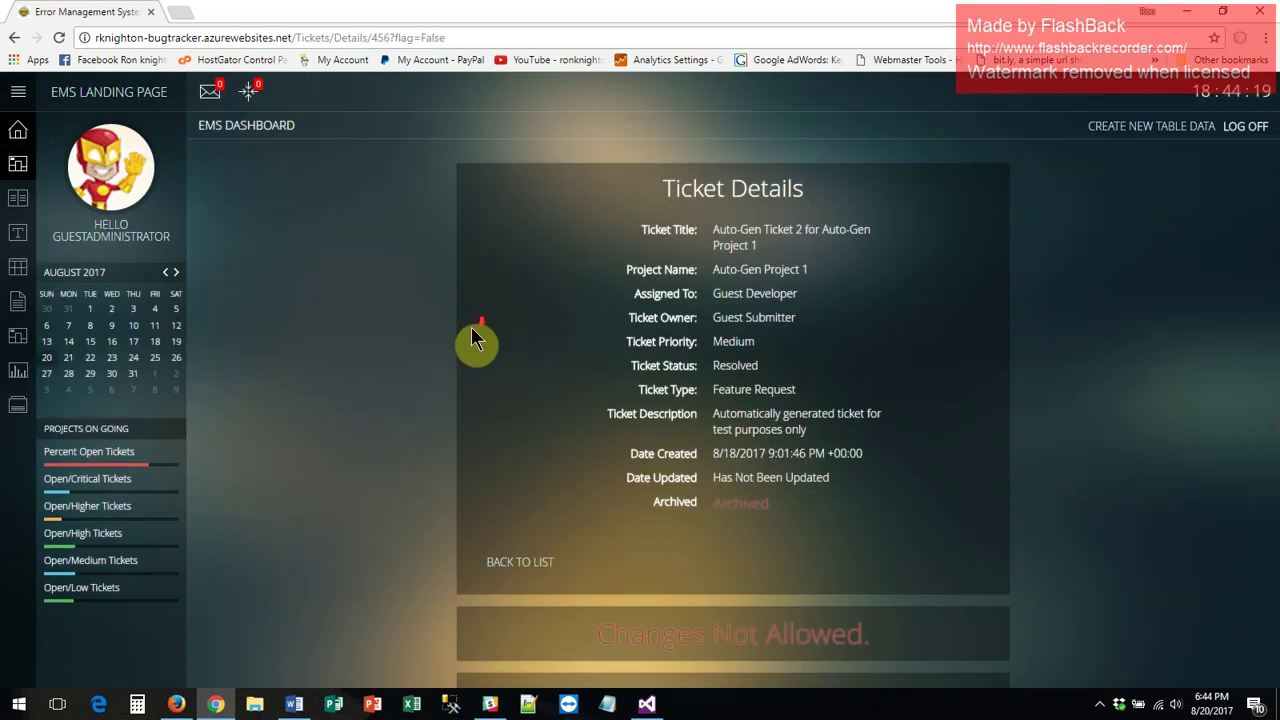
scroll(400, 342, down, 4)
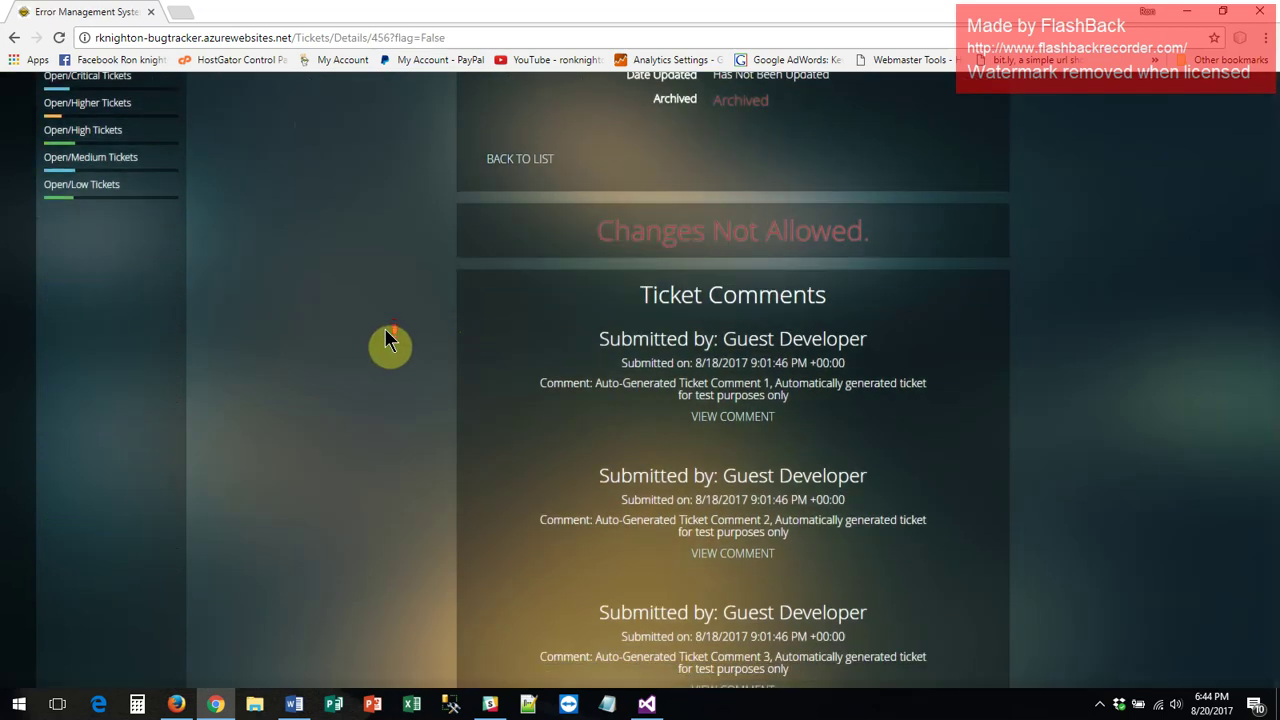
scroll(388, 342, up, 4)
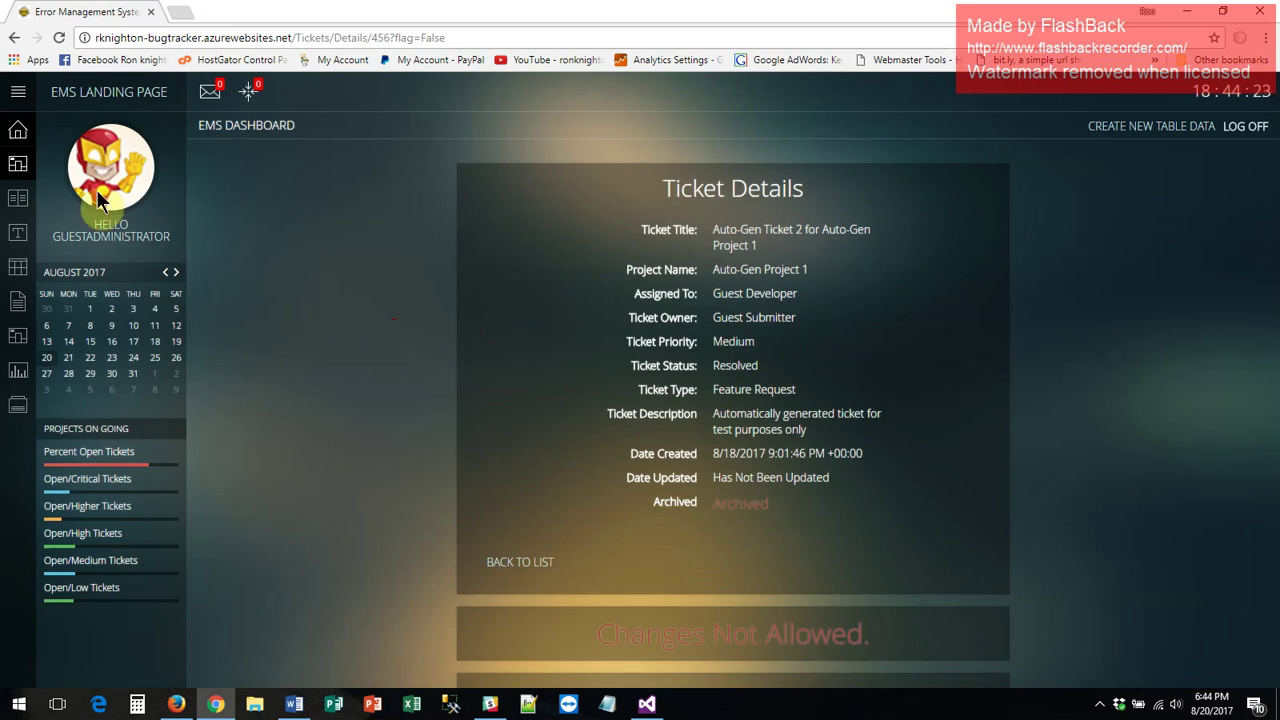
- Open the form for sending a new message and review the possible recipients without choosing another one
click(209, 93)
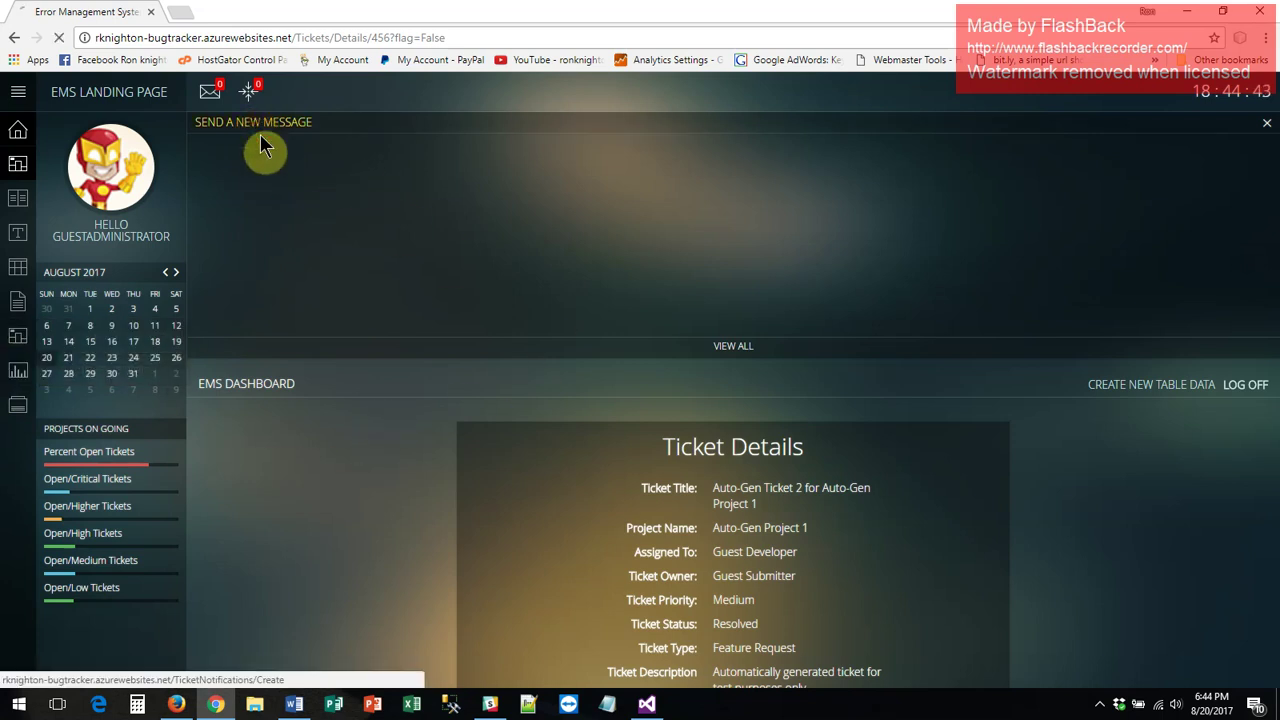
click(267, 174)
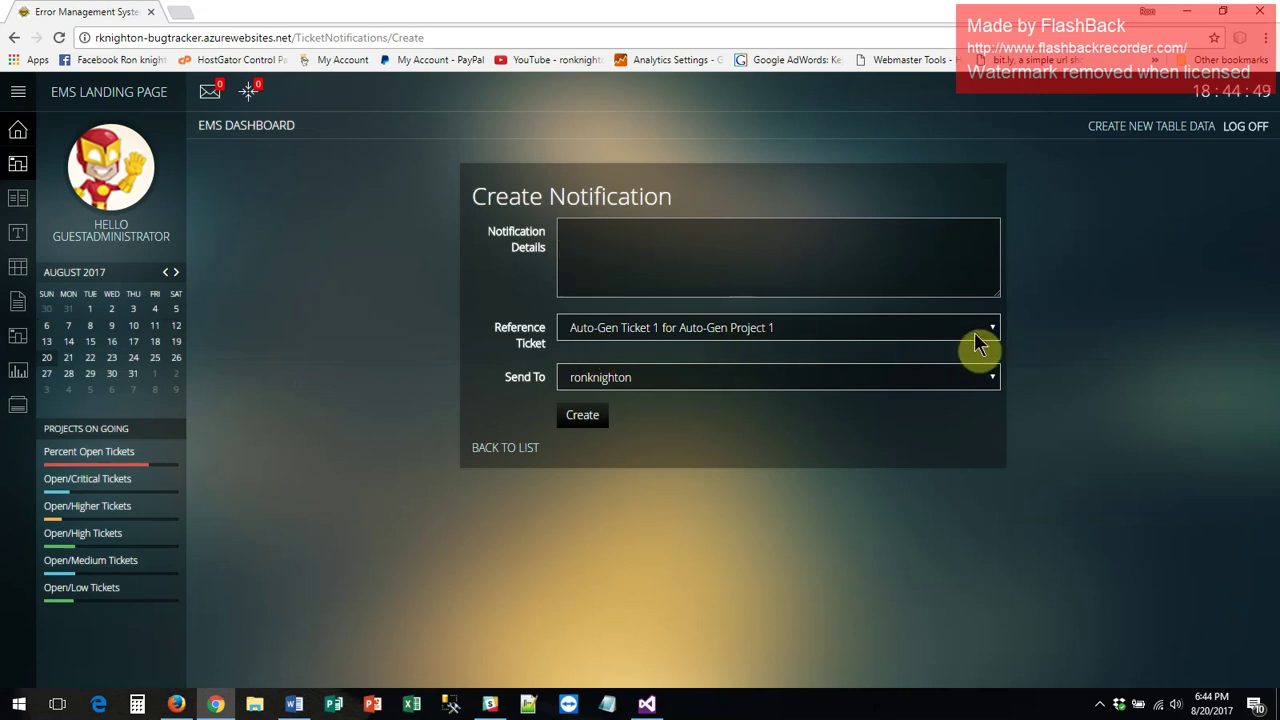
click(991, 385)
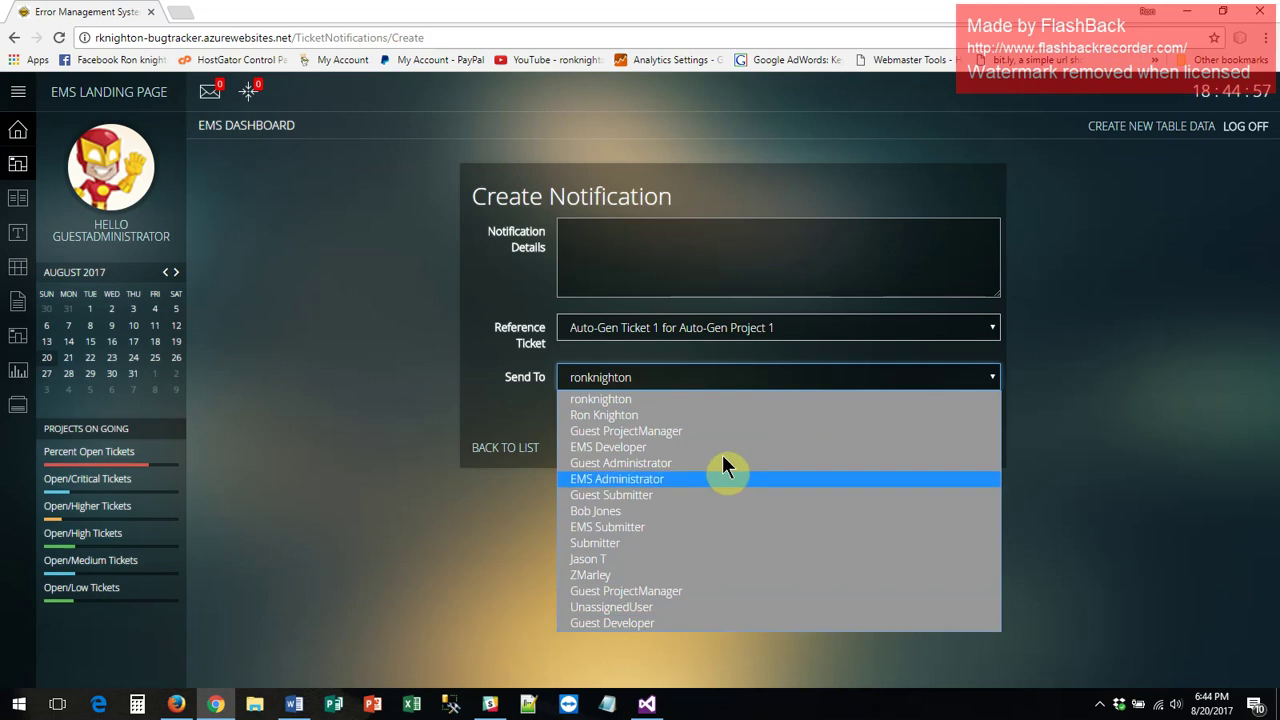
click(481, 408)
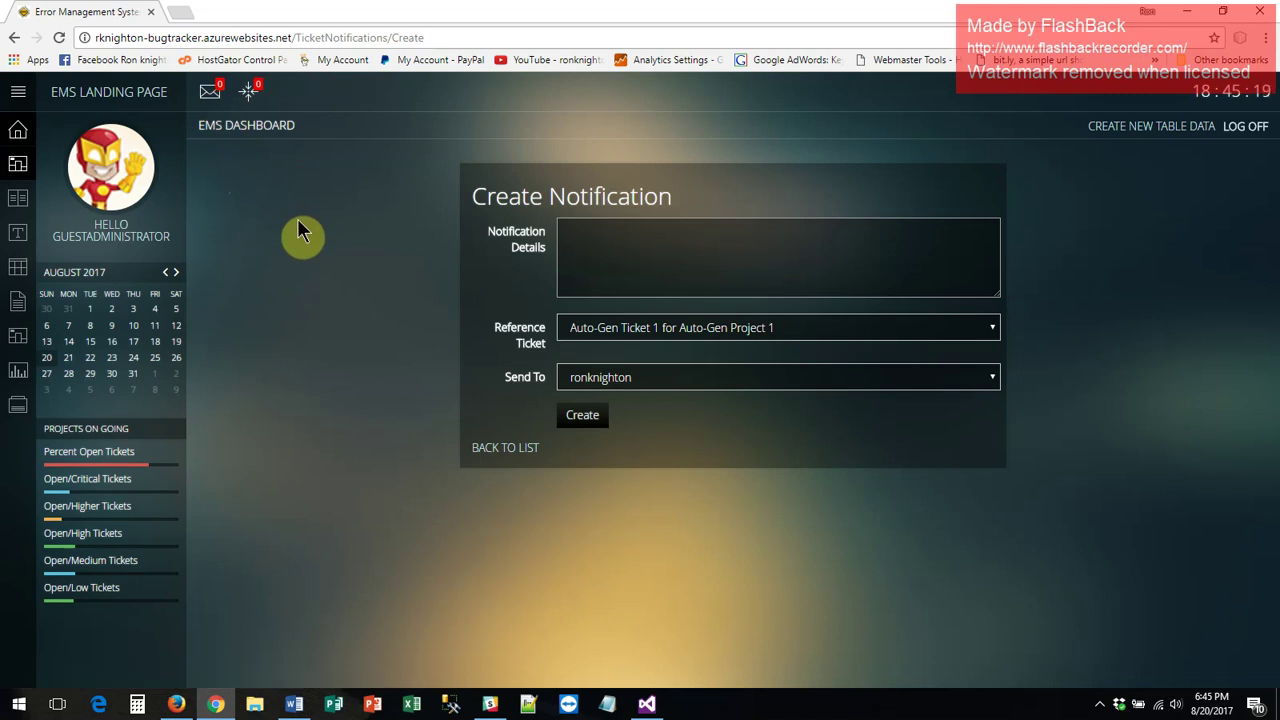
- Log off the guest administrator and log in as the guest developer
click(1232, 128)
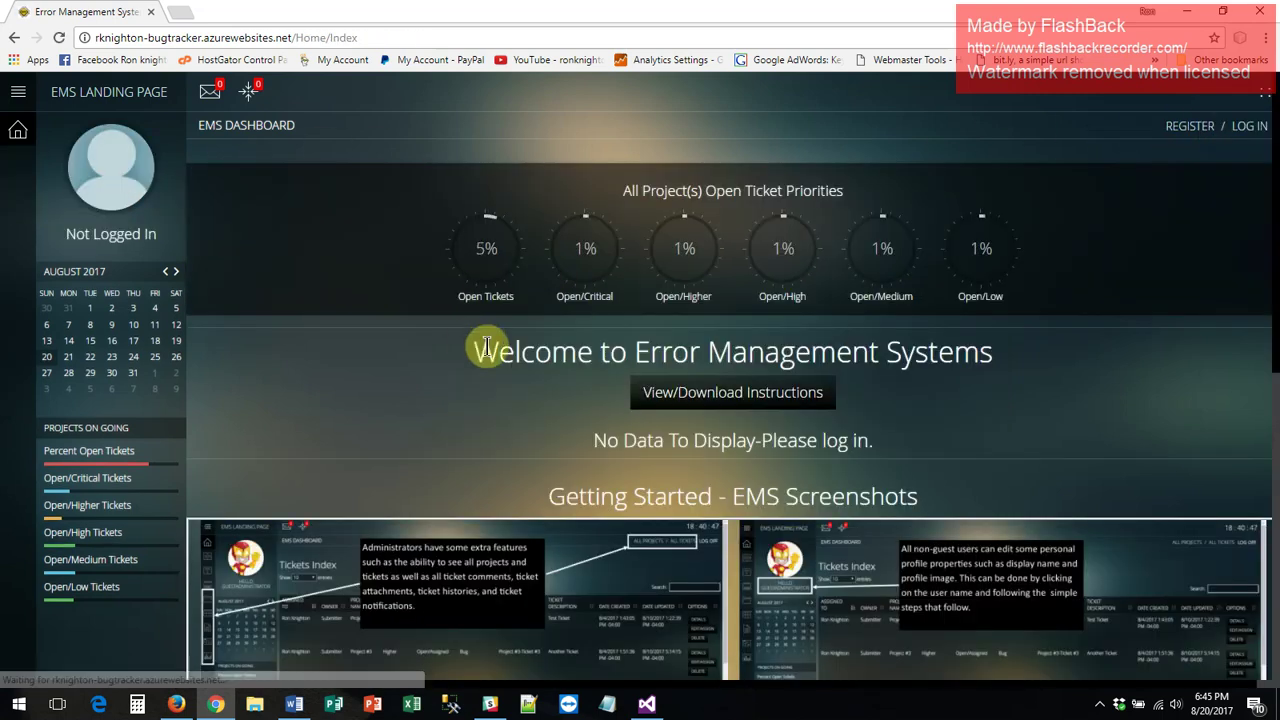
click(1249, 127)
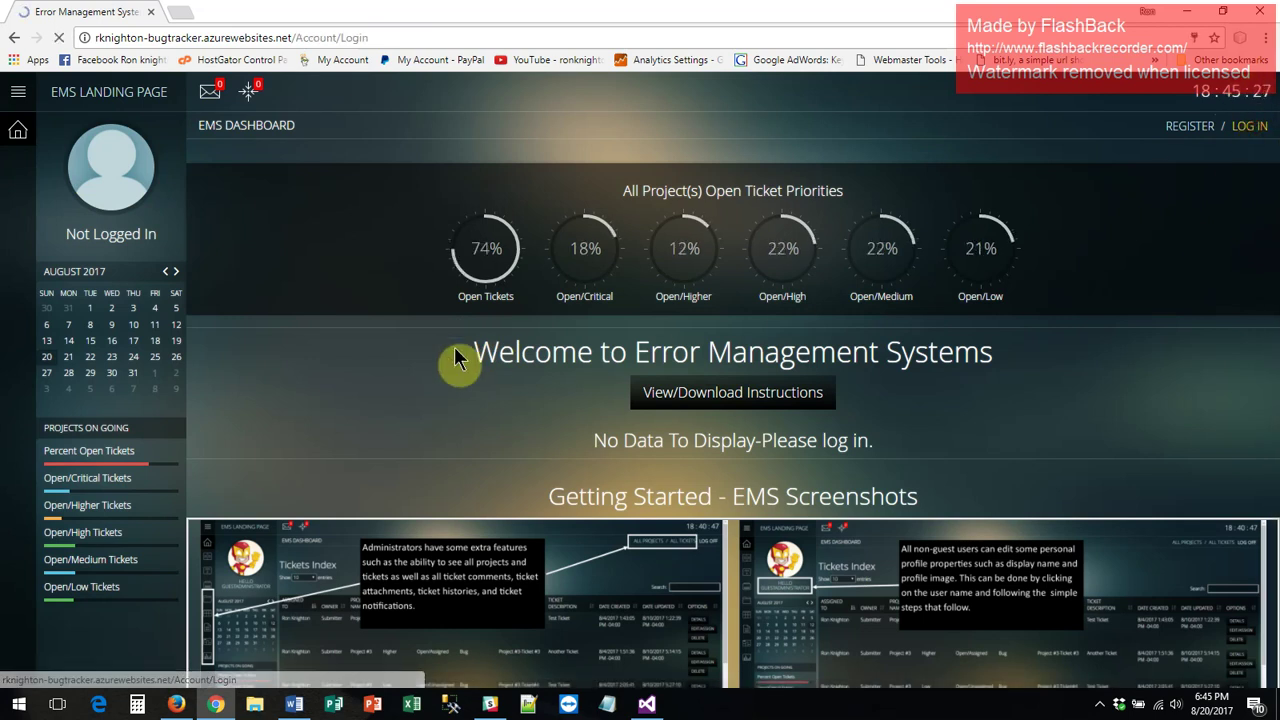
click(662, 530)
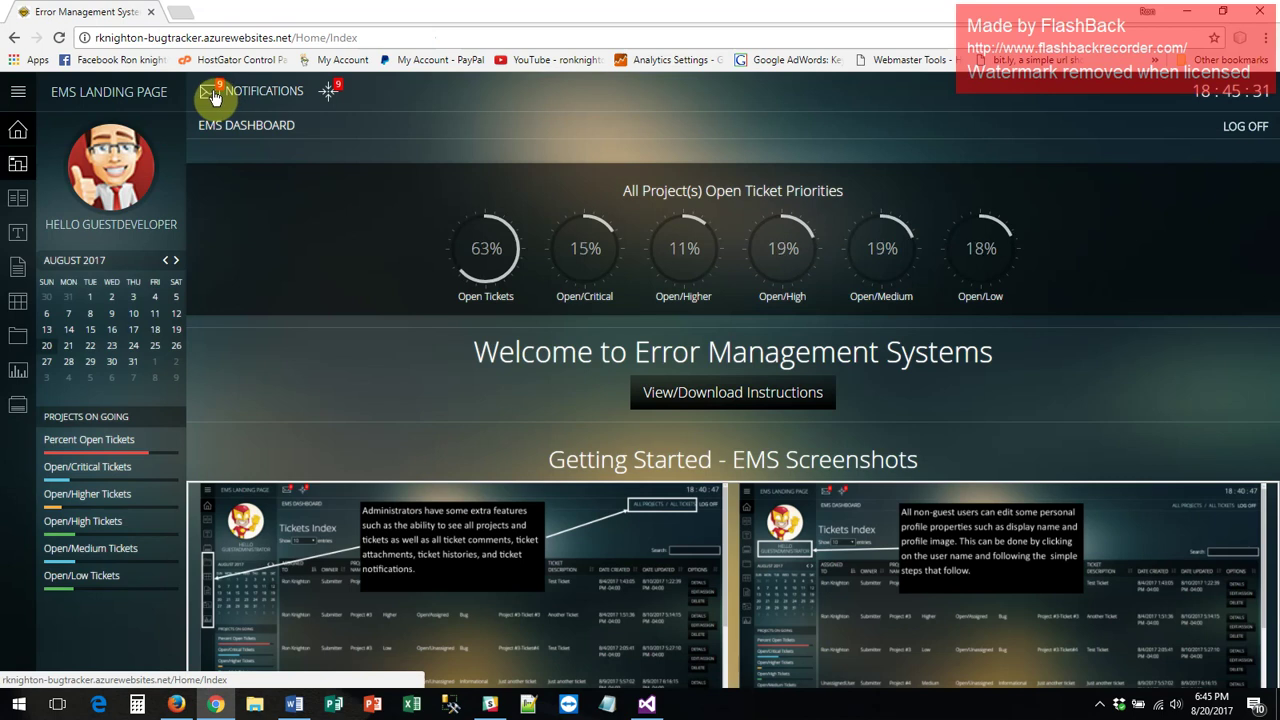
- Mark the notification about the archiving of Auto-Gen Ticket 10 as read, save it, and list all of the developer's own notifications
click(210, 92)
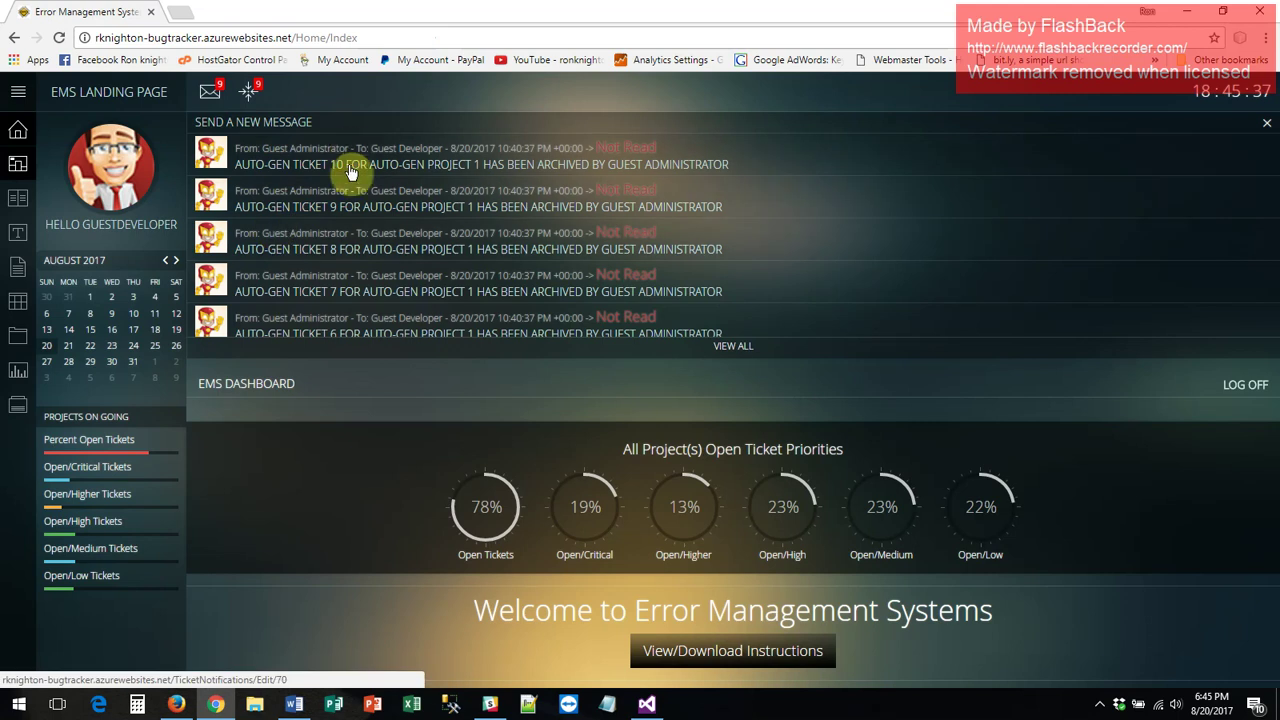
click(470, 168)
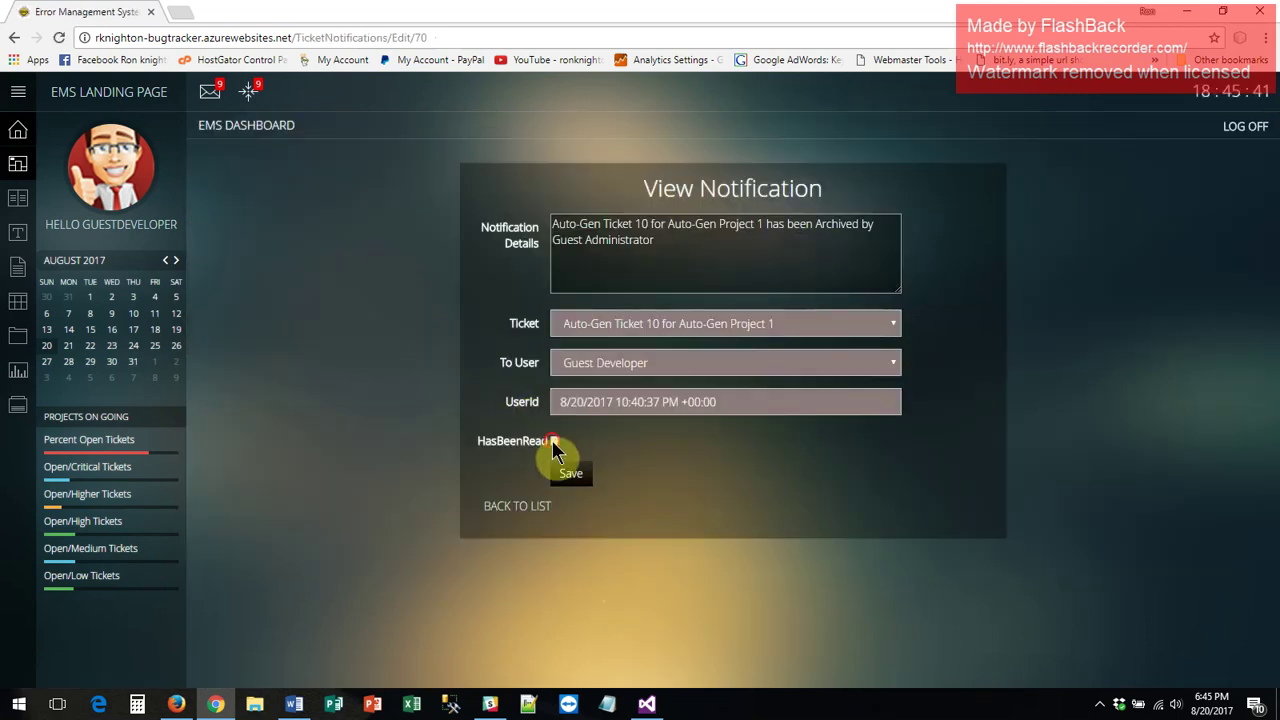
click(572, 475)
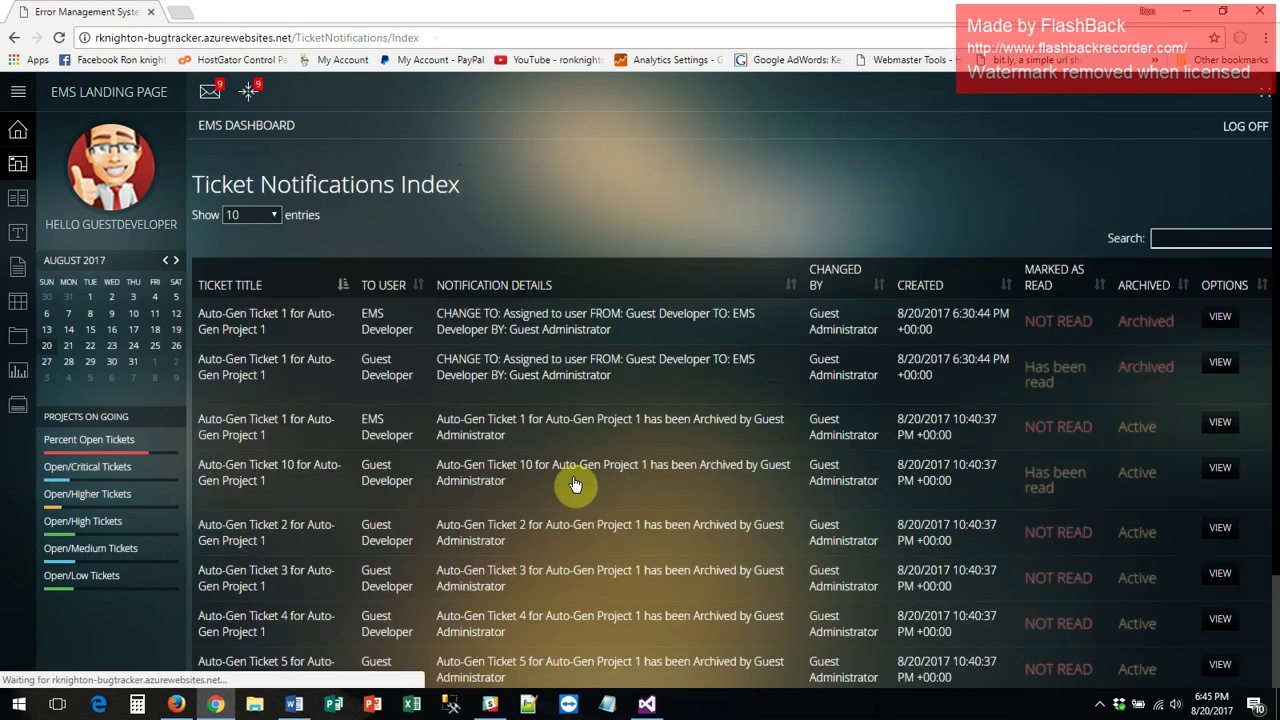
click(210, 91)
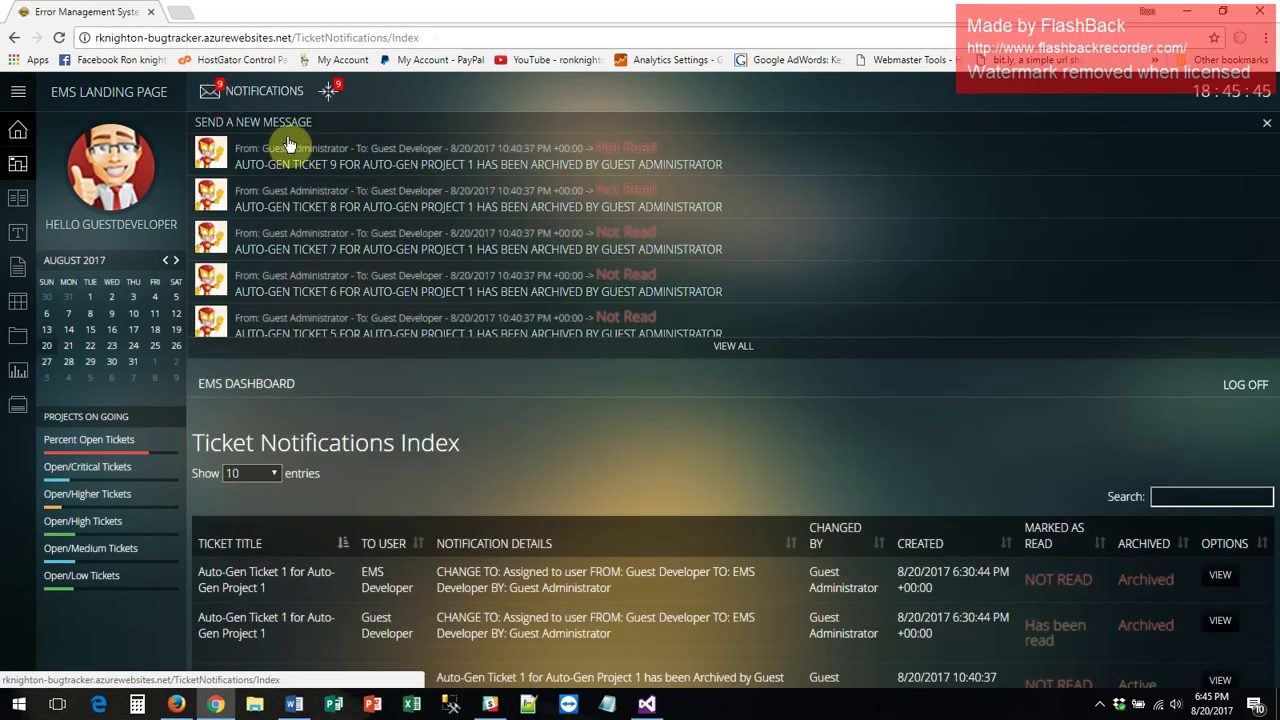
click(737, 348)
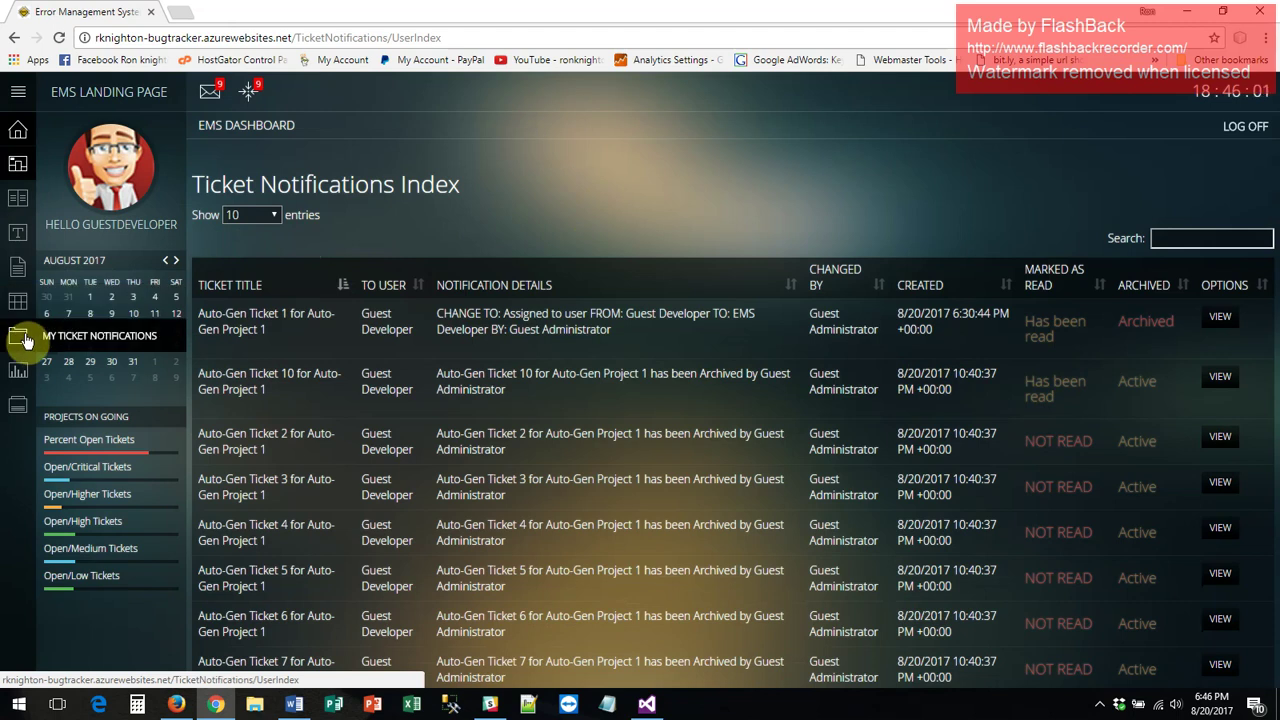
- Open the user index, view the EMS ProjectManager user's details, and return to review the users' projects, tickets and roles
click(22, 409)
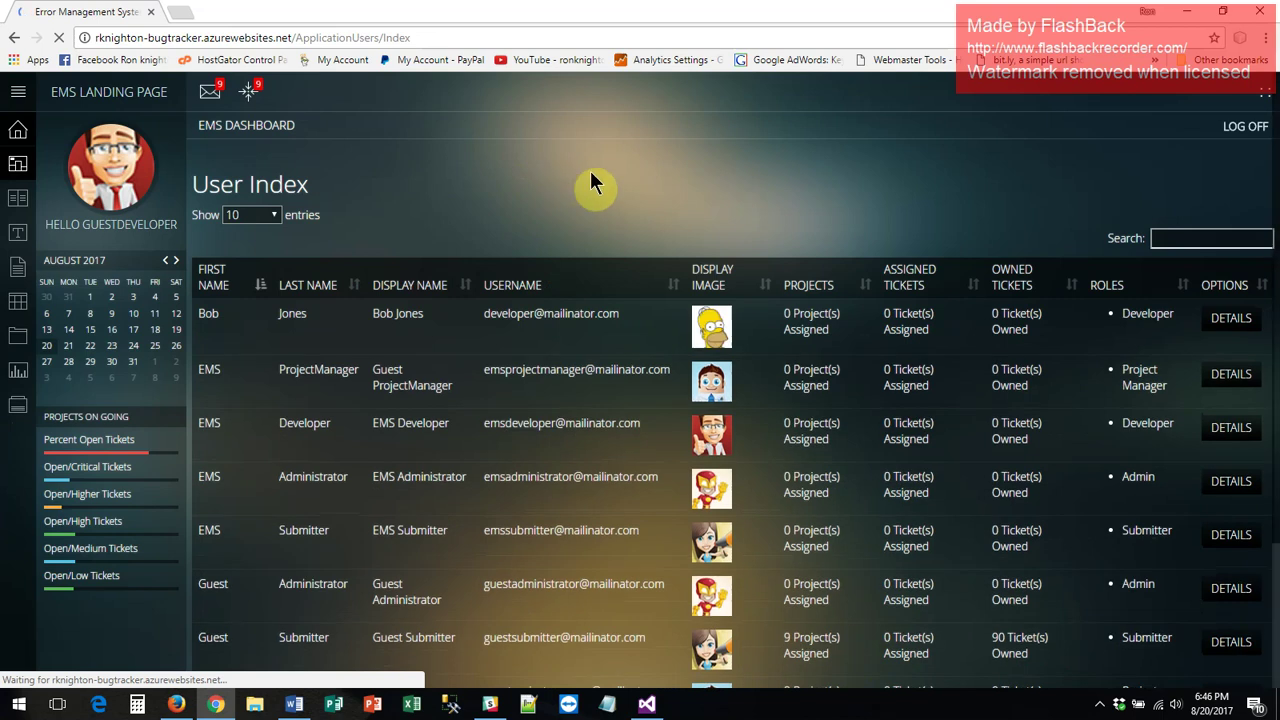
scroll(650, 188, down, 5)
click(1223, 204)
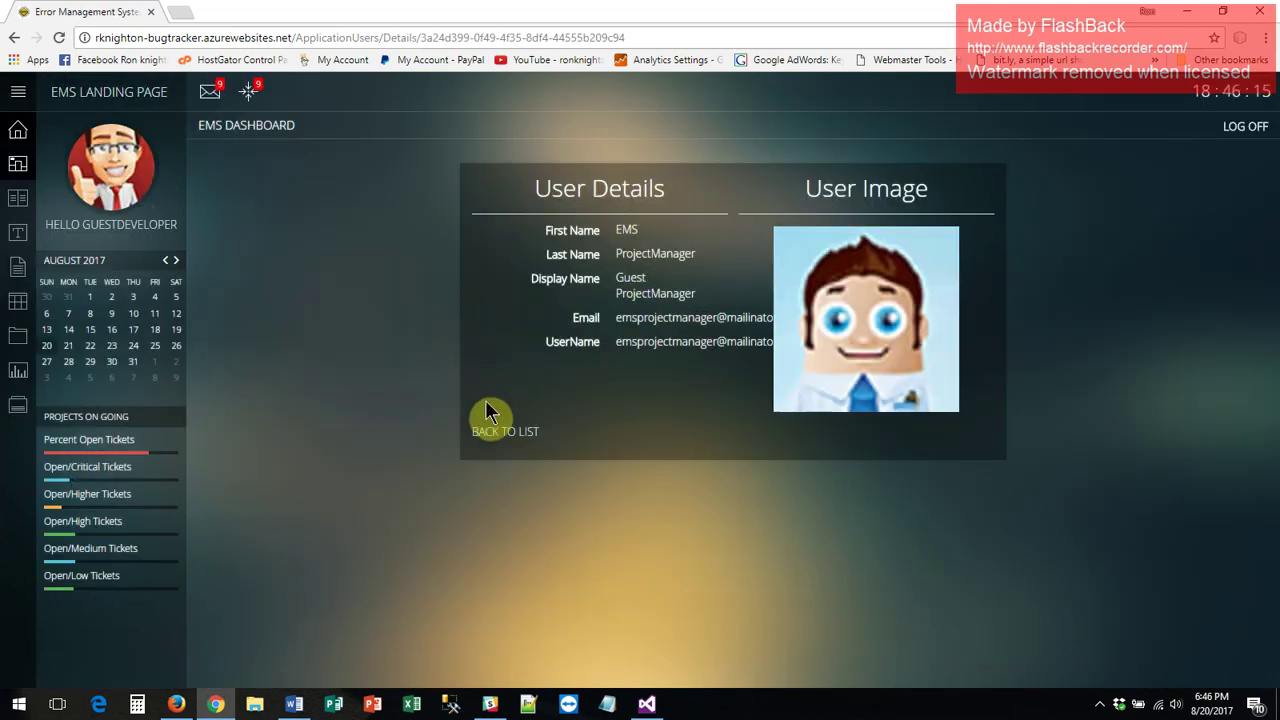
click(15, 38)
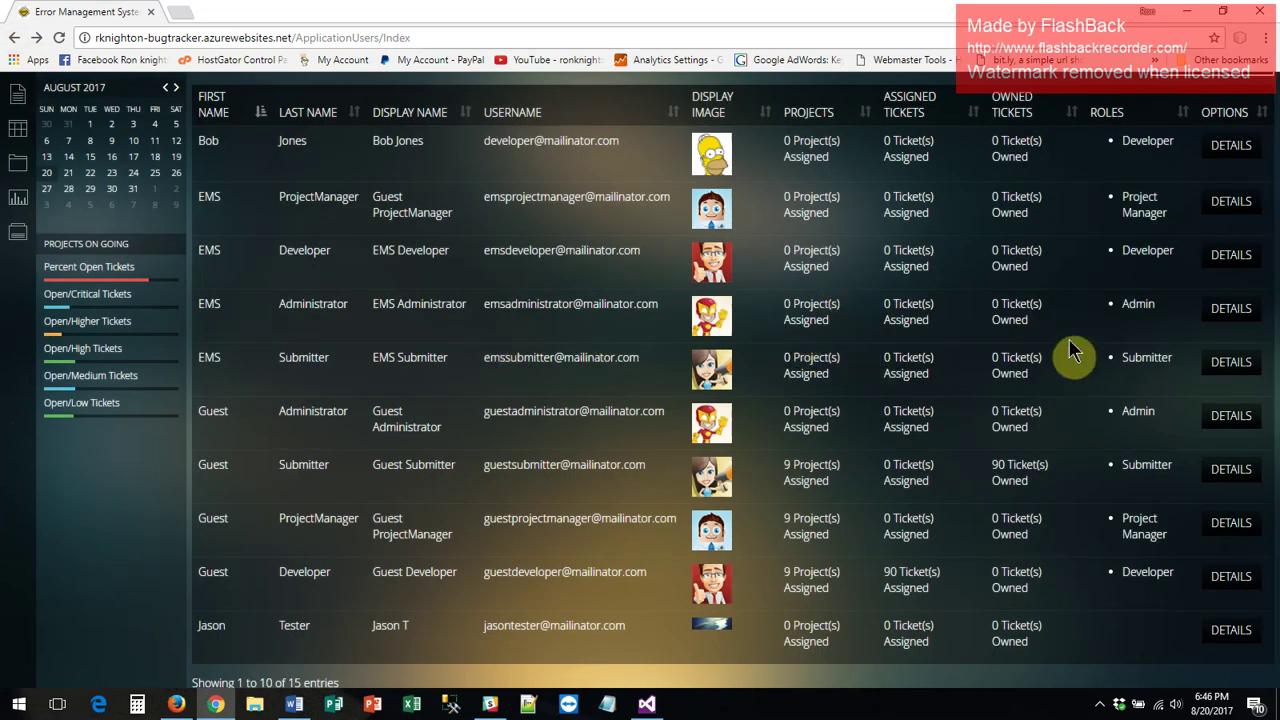
scroll(1100, 351, up, 2)
scroll(749, 390, down, 2)
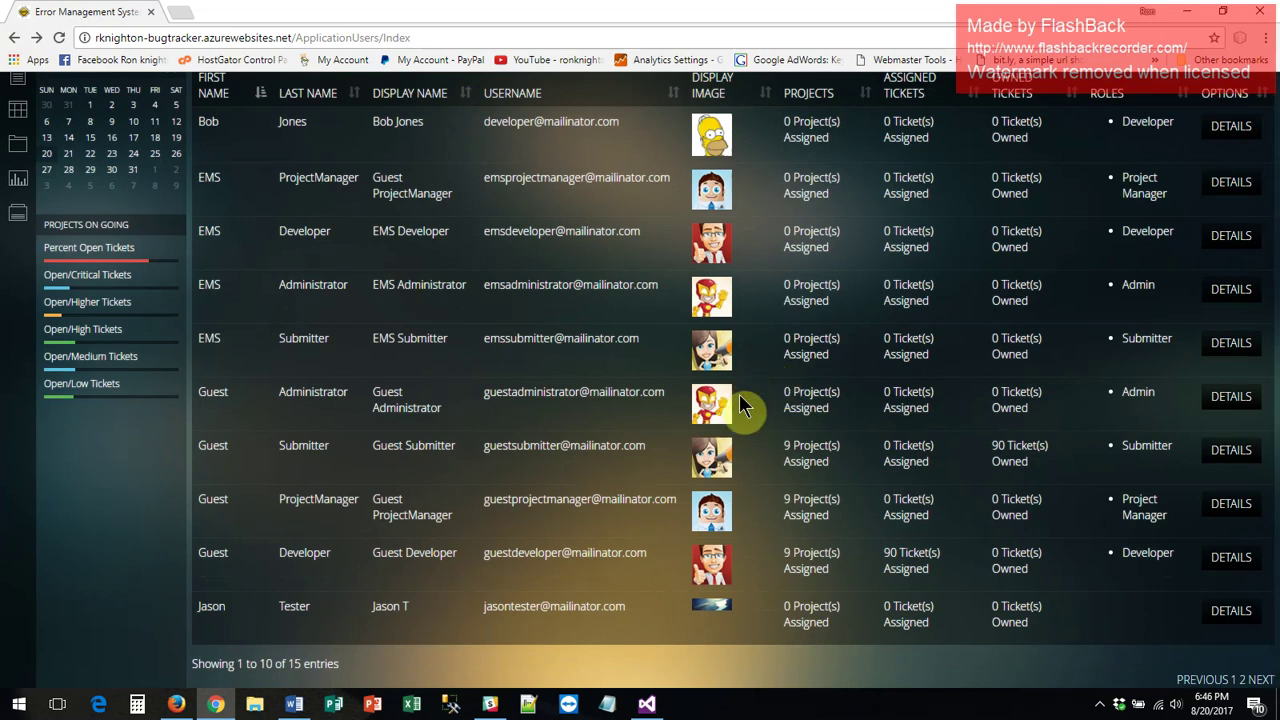
scroll(676, 423, up, 2)
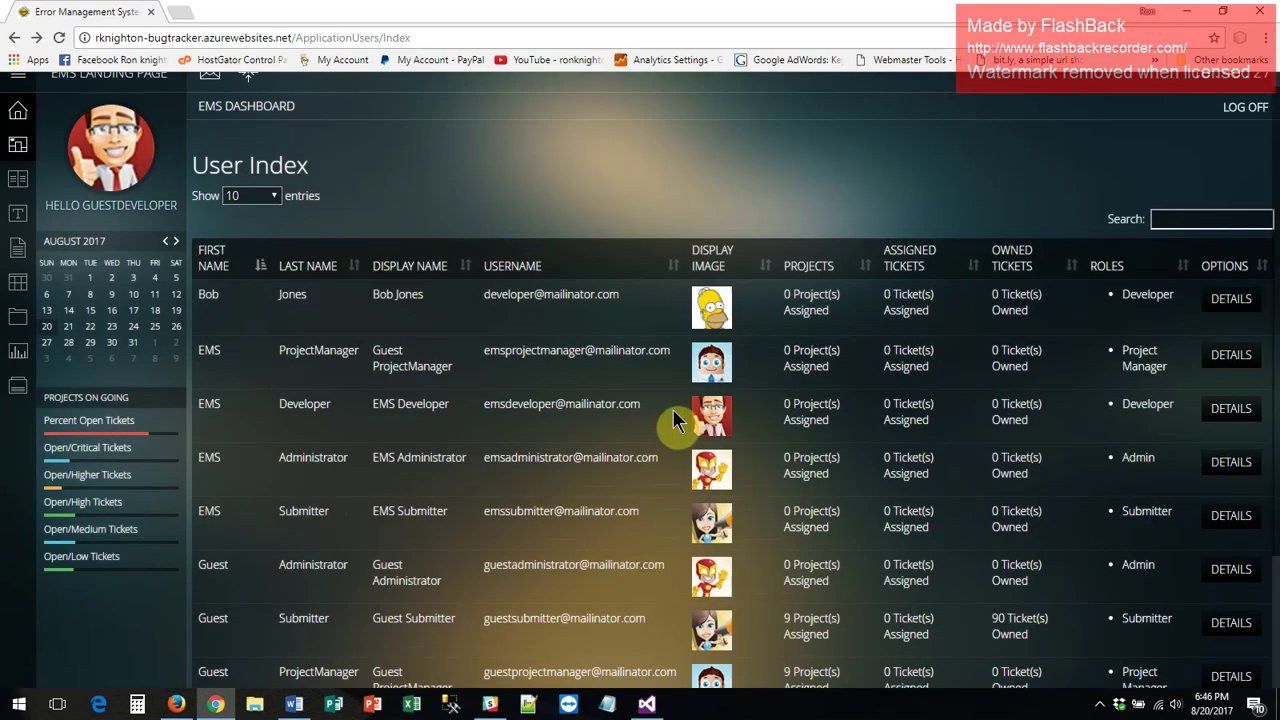